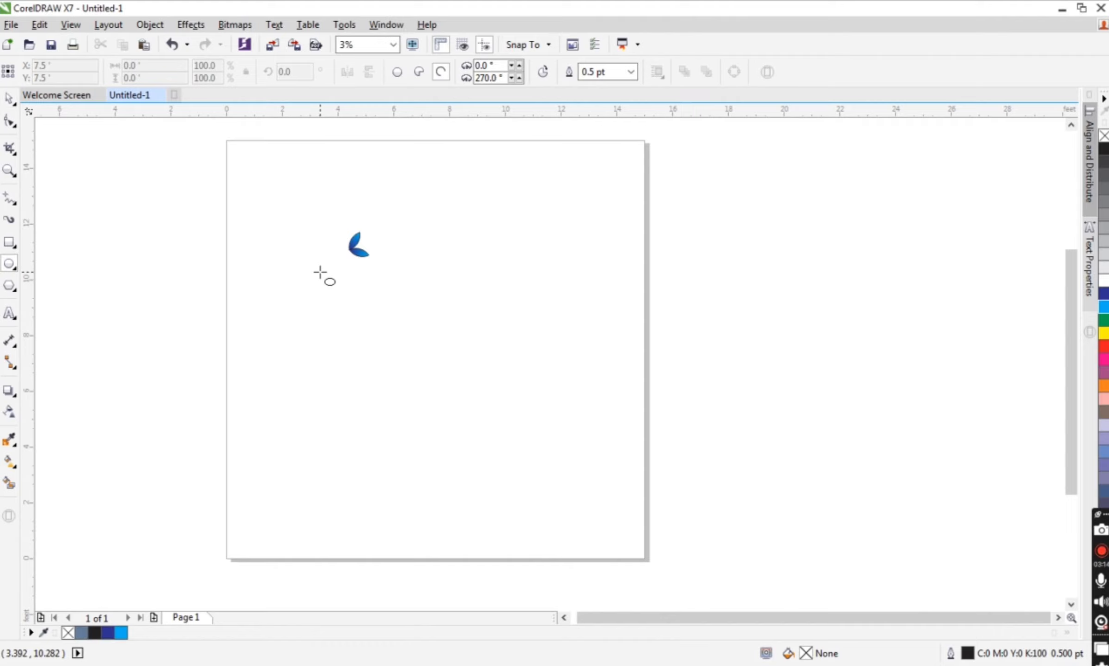
# Draw a full circle about 9.42 ft across and centre it on the page
pyautogui.moveTo(312, 262); pyautogui.dragTo(582, 487)
pyautogui.click(398, 72)
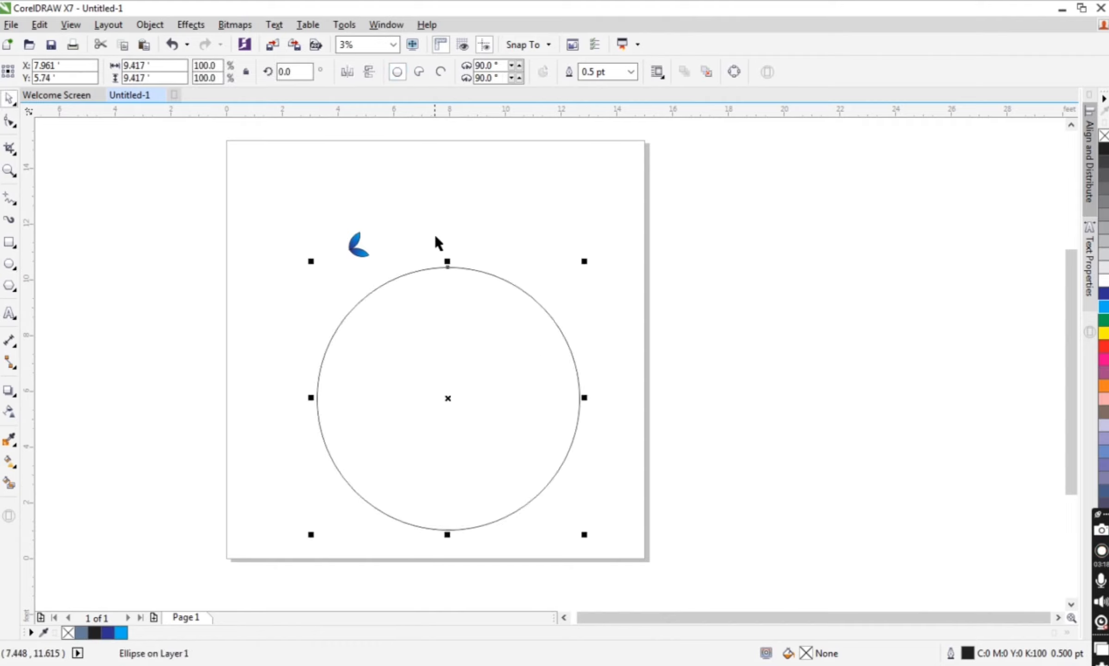
pyautogui.click(534, 195)
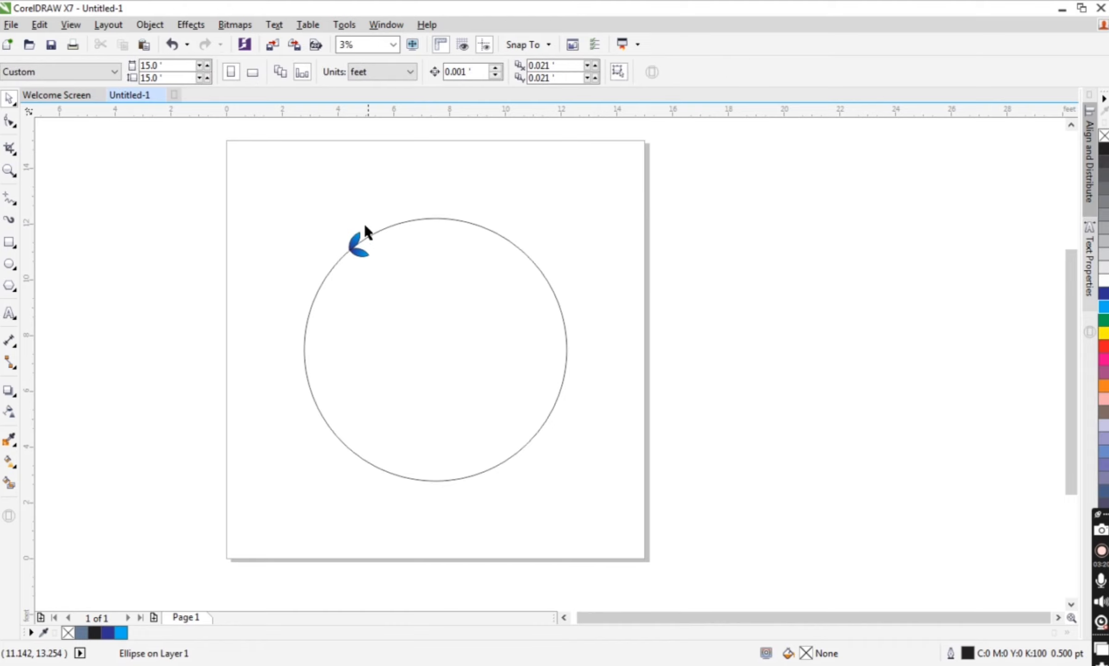
# Place one vertical and one horizontal guideline so they cross at the centre of the large circle
pyautogui.scroll(4, 363, 228)
pyautogui.scroll(-2, 332, 230)
pyautogui.click(428, 296)
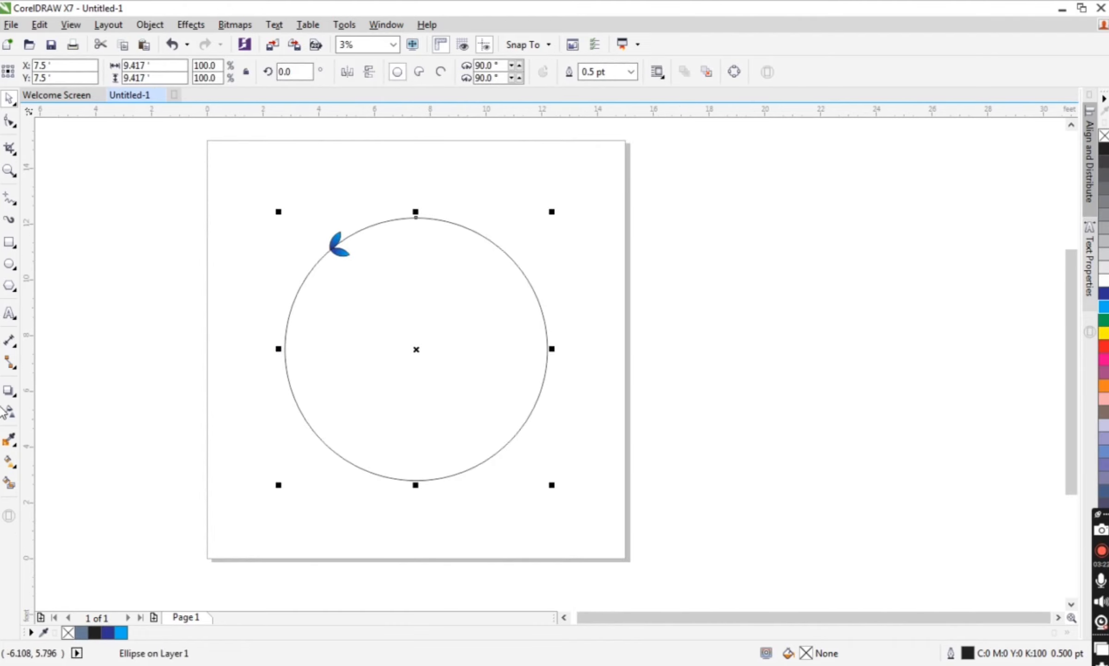
pyautogui.moveTo(31, 411); pyautogui.dragTo(417, 432)
pyautogui.moveTo(510, 111); pyautogui.dragTo(514, 352)
pyautogui.click(509, 336)
pyautogui.click(512, 307)
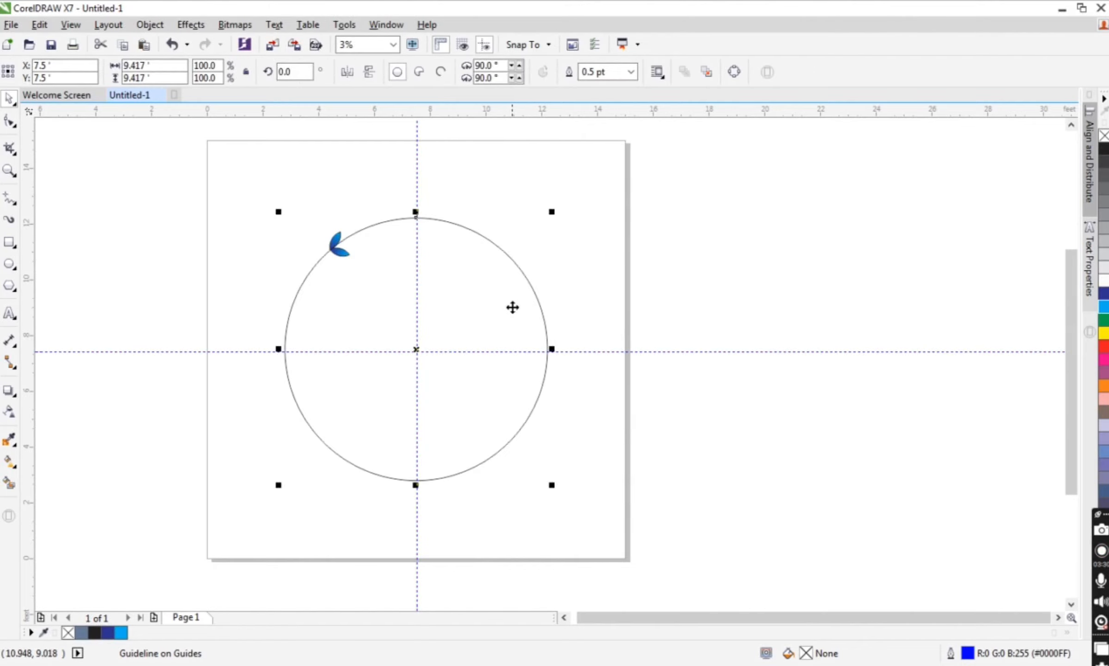
pyautogui.click(611, 277)
# Move the blue leaf pair onto the circle's outline just left of its top and set its rotation centre at the circle's centre
pyautogui.click(338, 249)
pyautogui.scroll(1, 337, 243)
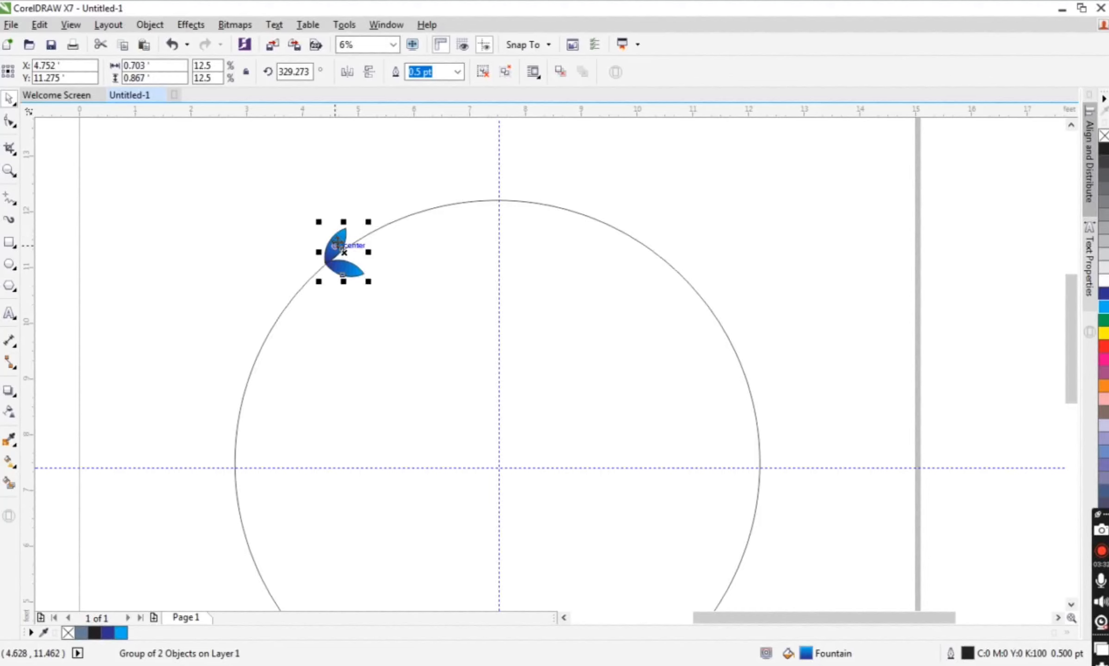
pyautogui.moveTo(337, 242); pyautogui.dragTo(452, 191)
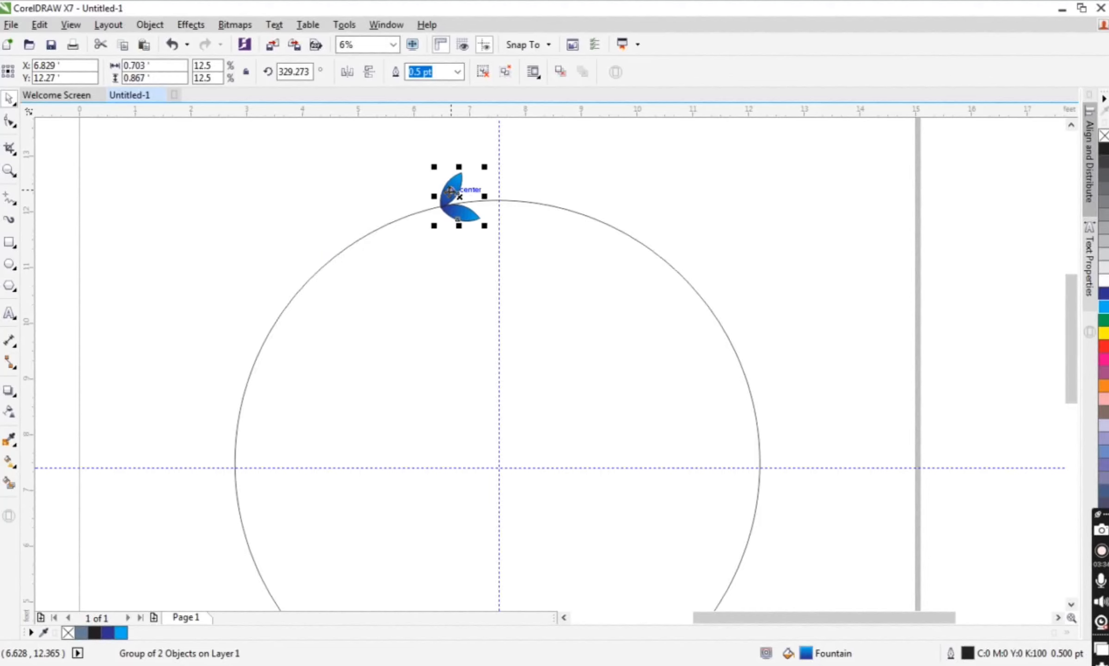
pyautogui.click(455, 197)
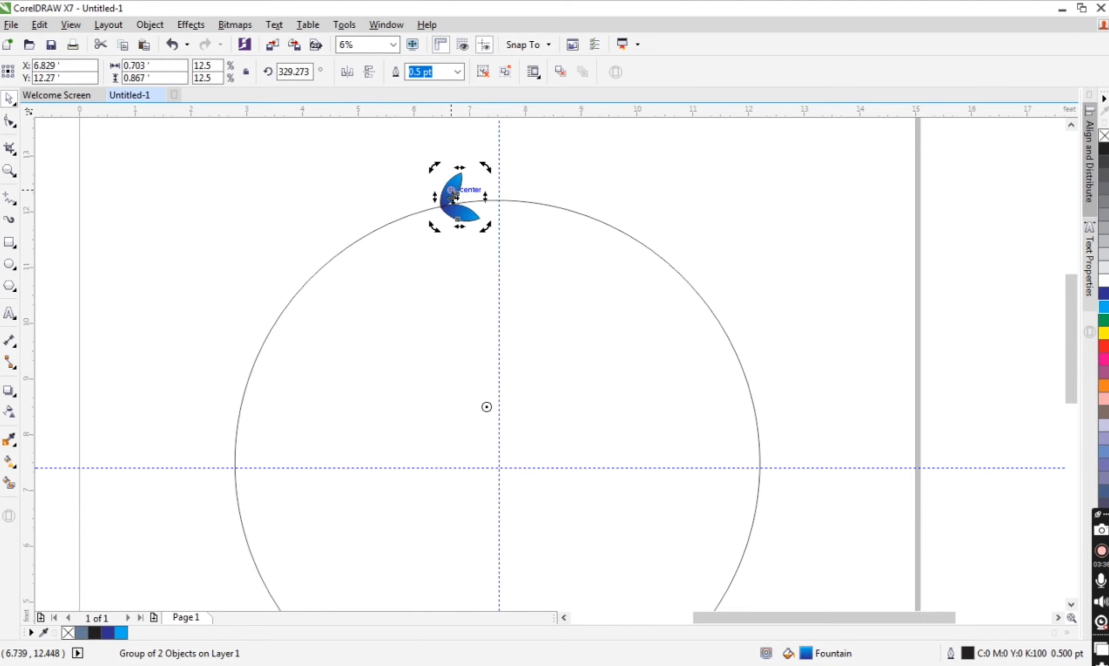
pyautogui.moveTo(495, 435); pyautogui.dragTo(499, 466)
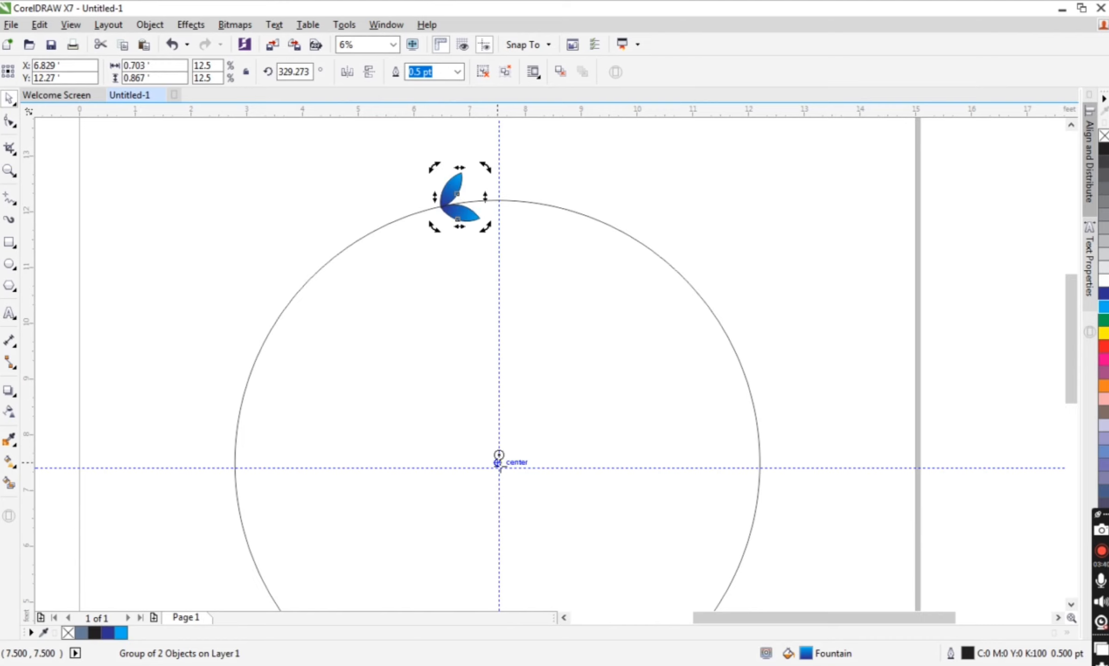
pyautogui.scroll(1, 499, 458)
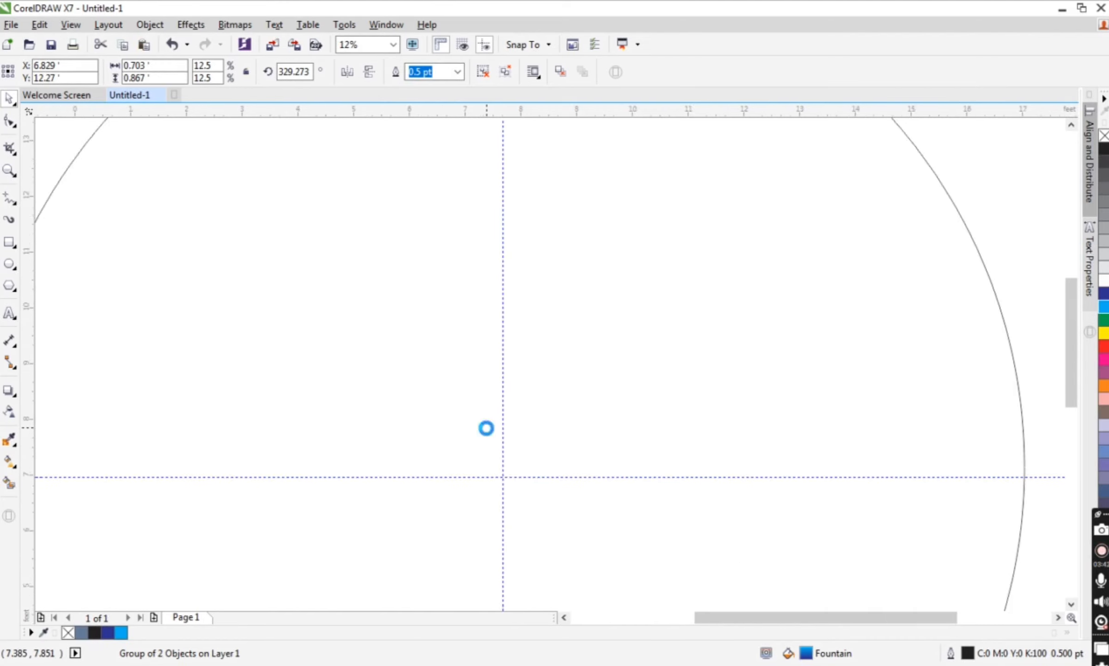
# Rotate a copy of the leaf pair anticlockwise around the circle's centre and repeat it until 20 pairs line the left half
pyautogui.scroll(-2, 485, 428)
pyautogui.moveTo(487, 290); pyautogui.dragTo(468, 303)
pyautogui.hotkey('ctrl', 'r')
pyautogui.hotkey('ctrl', 'r')
pyautogui.hotkey('ctrl', 'r')
pyautogui.hotkey('ctrl', 'r')
pyautogui.hotkey('ctrl', 'r')
pyautogui.hotkey('ctrl', 'r')
pyautogui.hotkey('ctrl', 'r')
pyautogui.hotkey('ctrl', 'r')
pyautogui.hotkey('ctrl', 'r')
pyautogui.hotkey('ctrl', 'r')
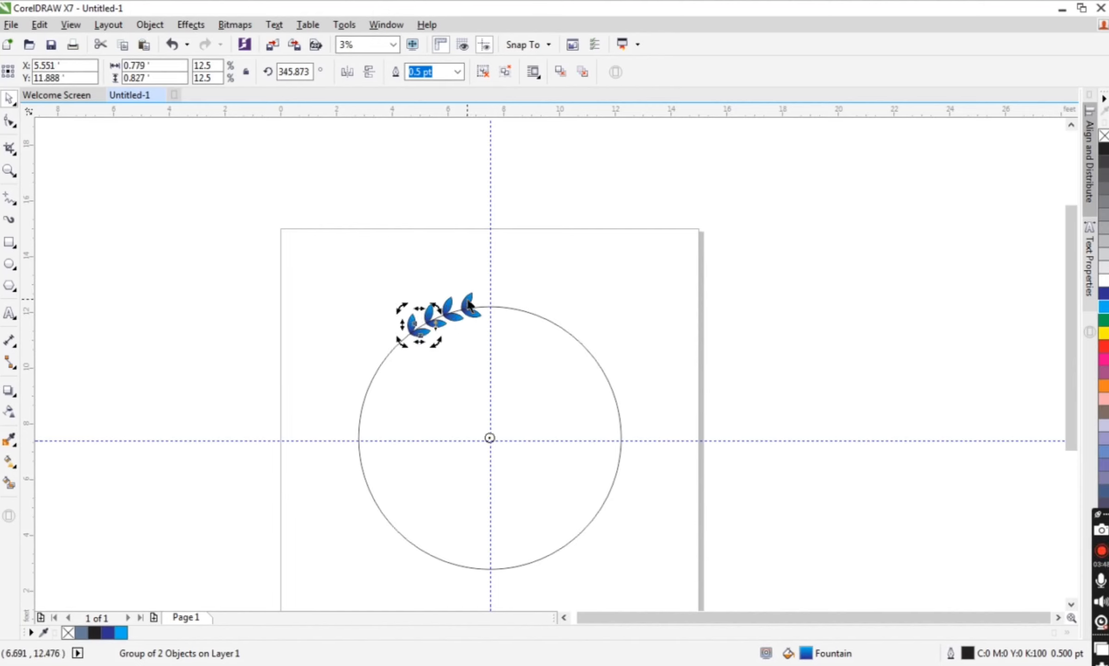
pyautogui.hotkey('ctrl', 'r')
pyautogui.hotkey('ctrl', 'r')
pyautogui.hotkey('ctrl', 'r')
pyautogui.hotkey('ctrl', 'r')
pyautogui.hotkey('ctrl', 'r')
pyautogui.hotkey('ctrl', 'r')
pyautogui.hotkey('ctrl', 'r')
pyautogui.hotkey('ctrl', 'r')
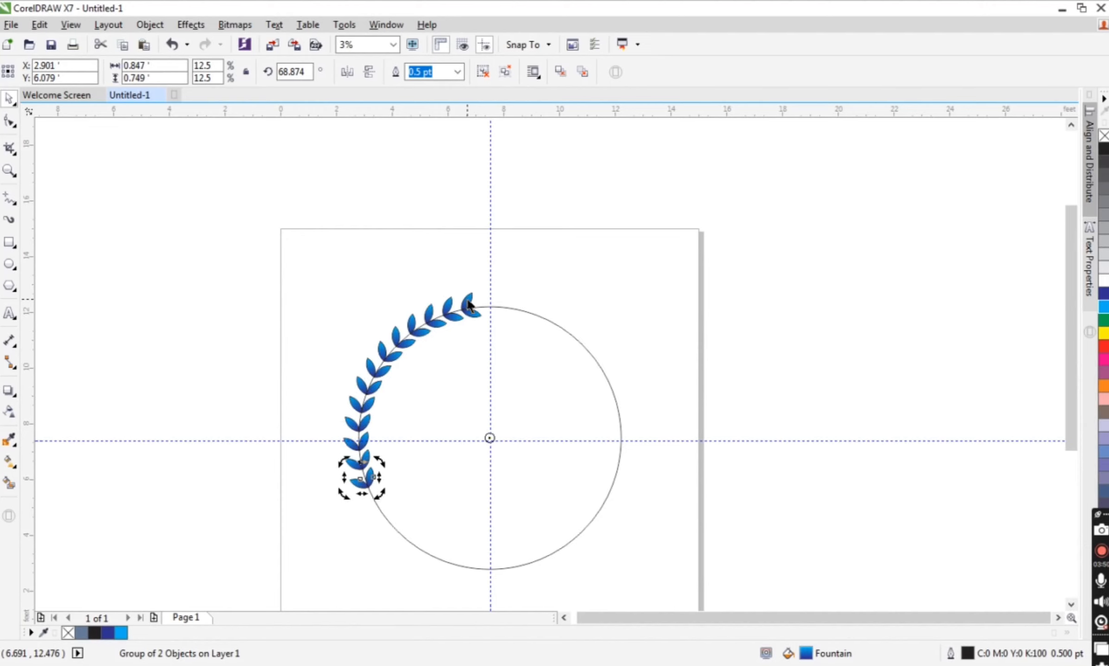
pyautogui.hotkey('ctrl', 'r')
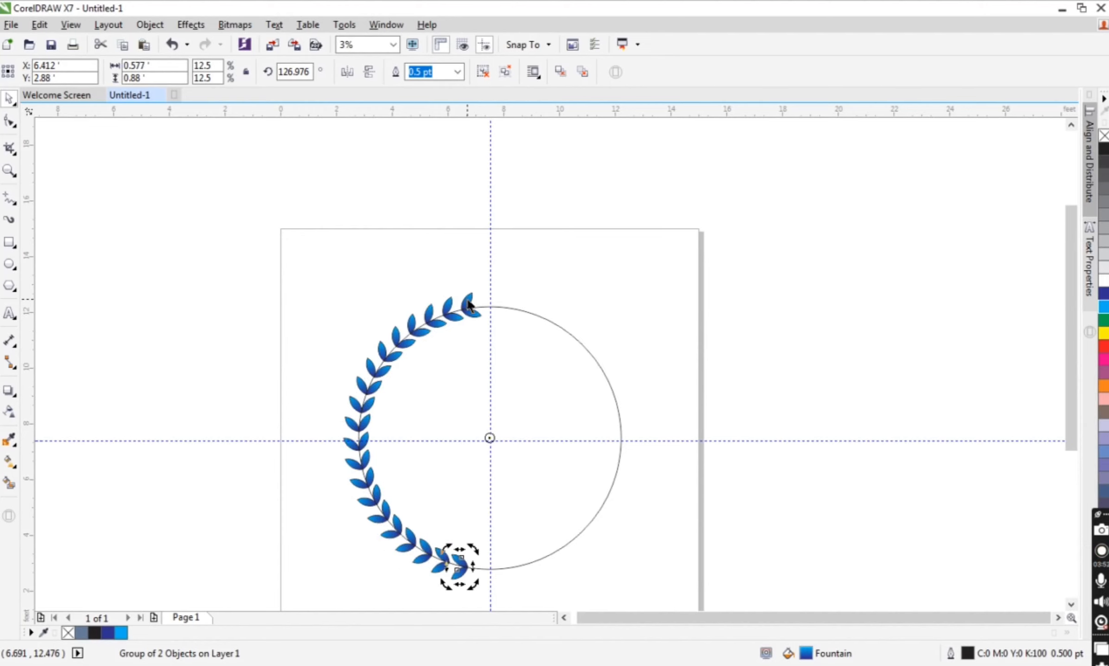
# Mirror a copy of the 20 leaf pairs horizontally and position it along the circle's right half
pyautogui.click(546, 335)
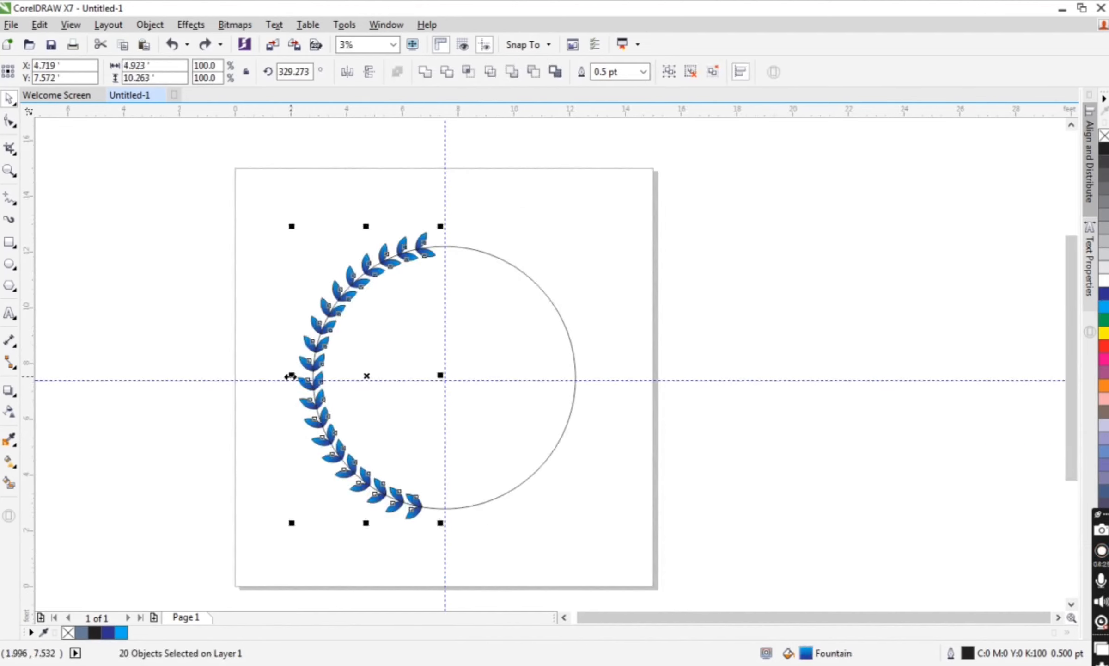
pyautogui.moveTo(292, 376); pyautogui.dragTo(471, 365)
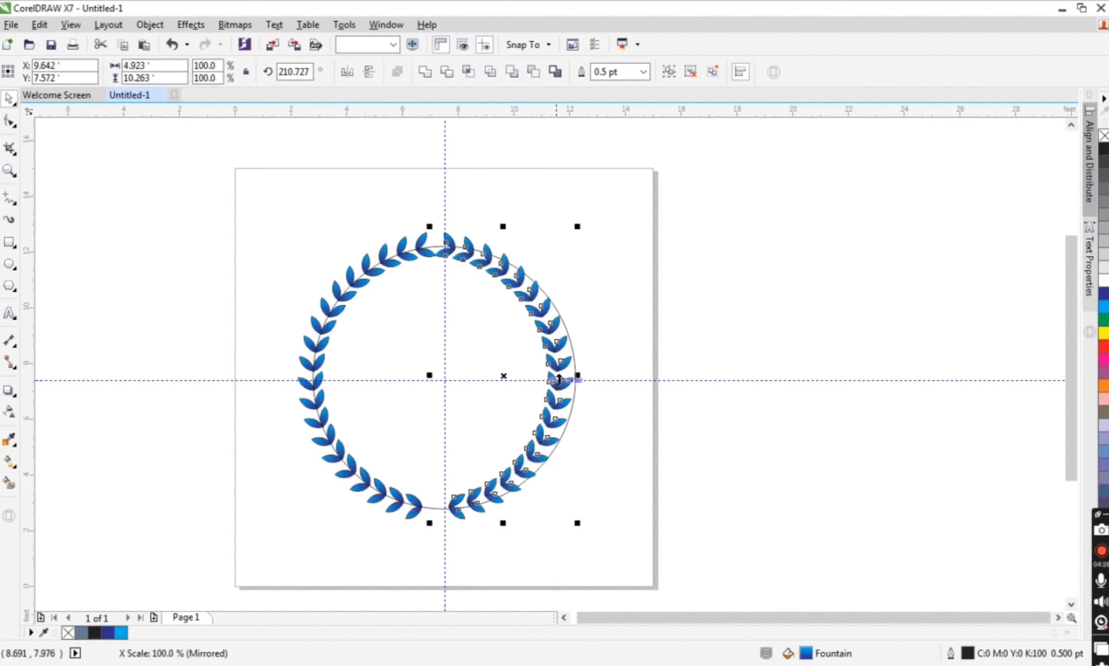
pyautogui.scroll(2, 564, 393)
pyautogui.moveTo(563, 396); pyautogui.dragTo(559, 393)
pyautogui.scroll(-2, 559, 393)
pyautogui.click(513, 412)
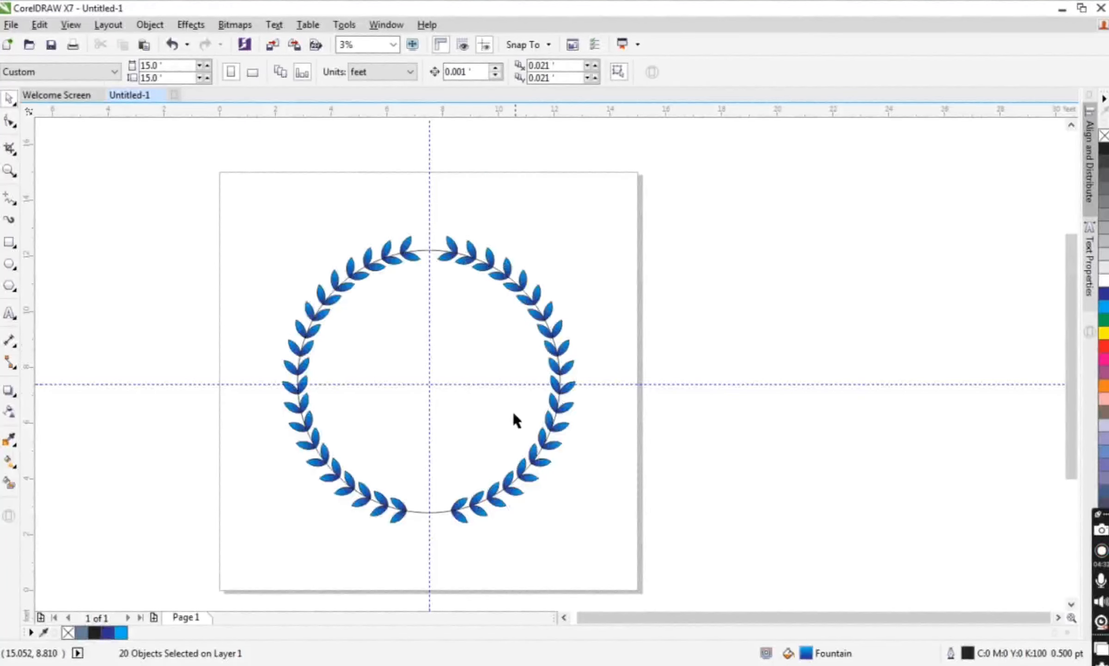
# Delete the construction circle and both guidelines
pyautogui.press('Delete')
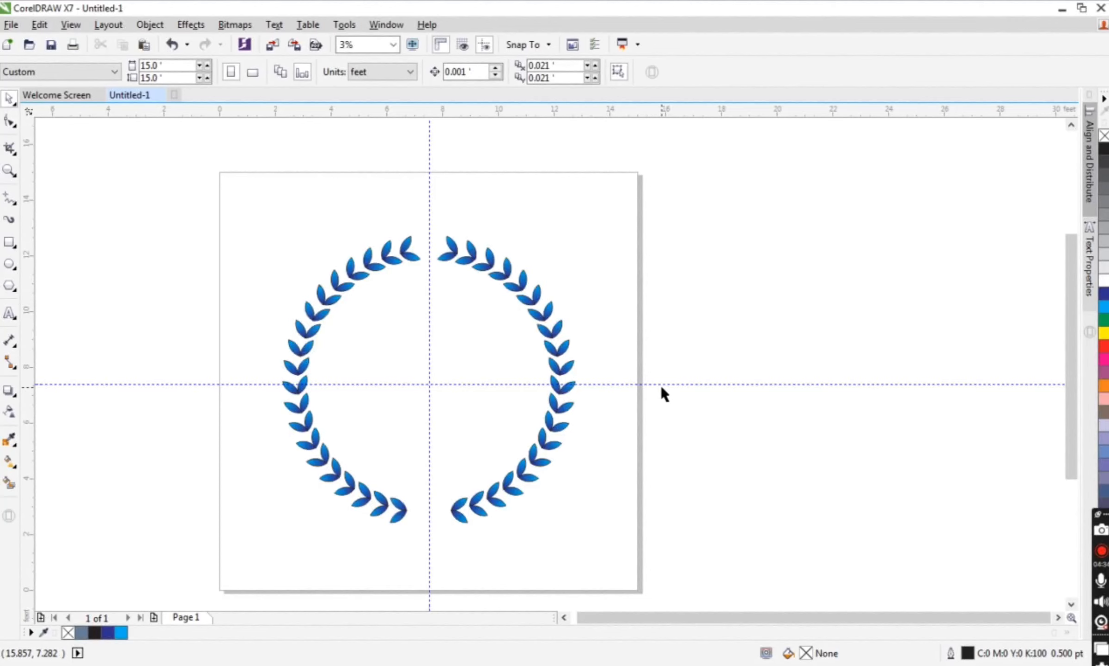
pyautogui.click(667, 384)
pyautogui.press('Delete')
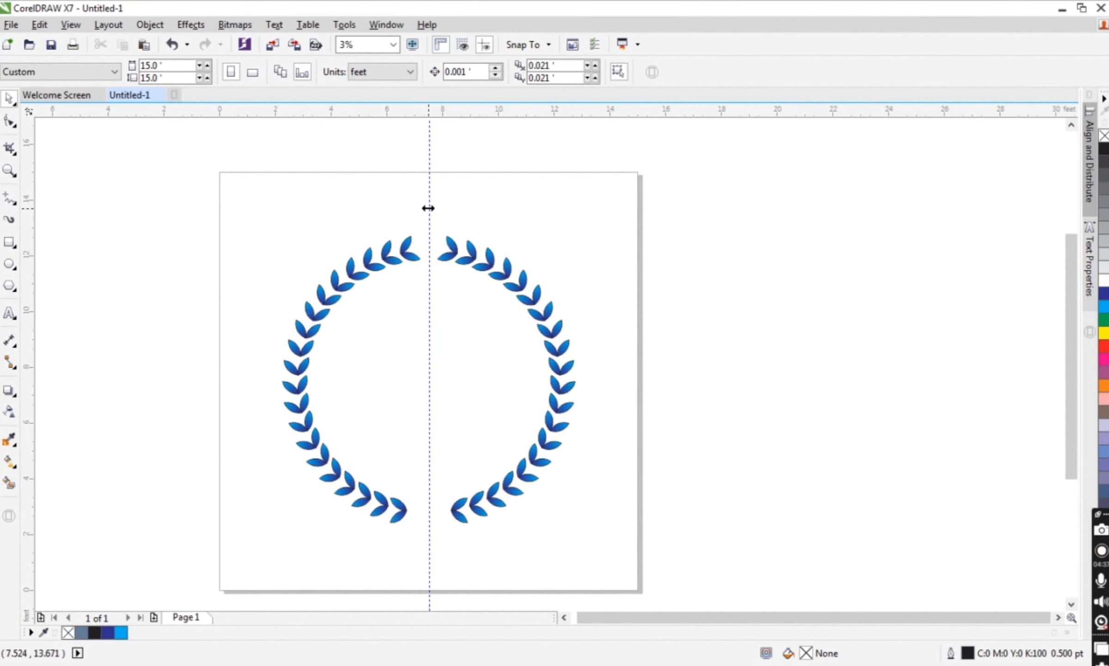
pyautogui.click(429, 211)
pyautogui.press('Delete')
# Group all the leaf pairs of both halves into a single wreath
pyautogui.scroll(2, 407, 513)
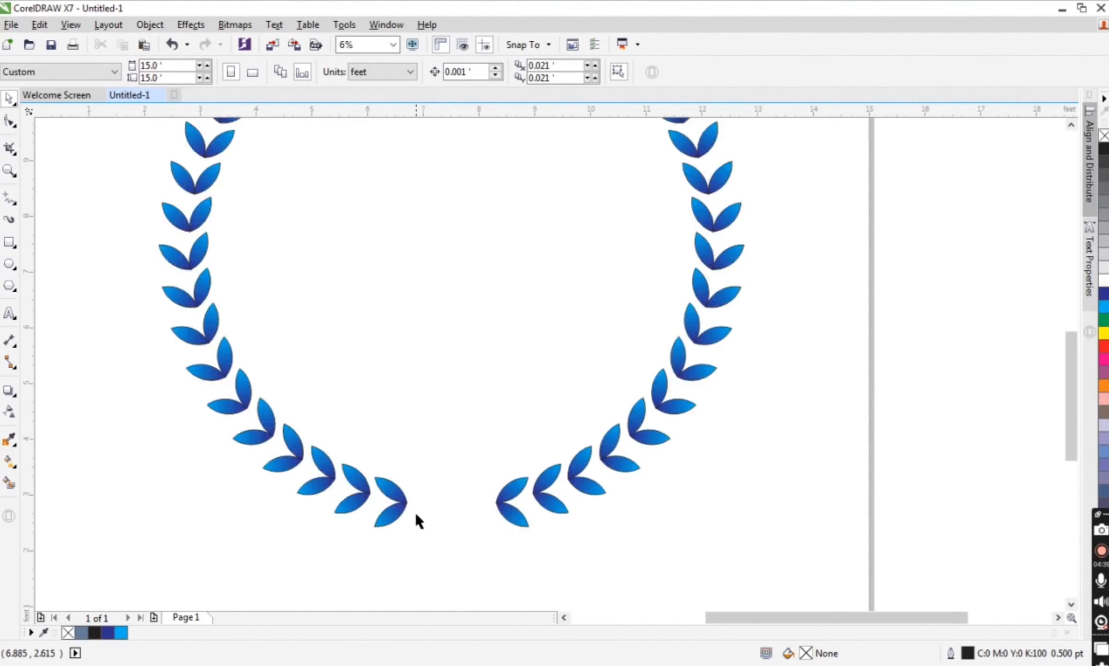
pyautogui.scroll(-2, 415, 518)
pyautogui.moveTo(772, 196); pyautogui.dragTo(103, 557)
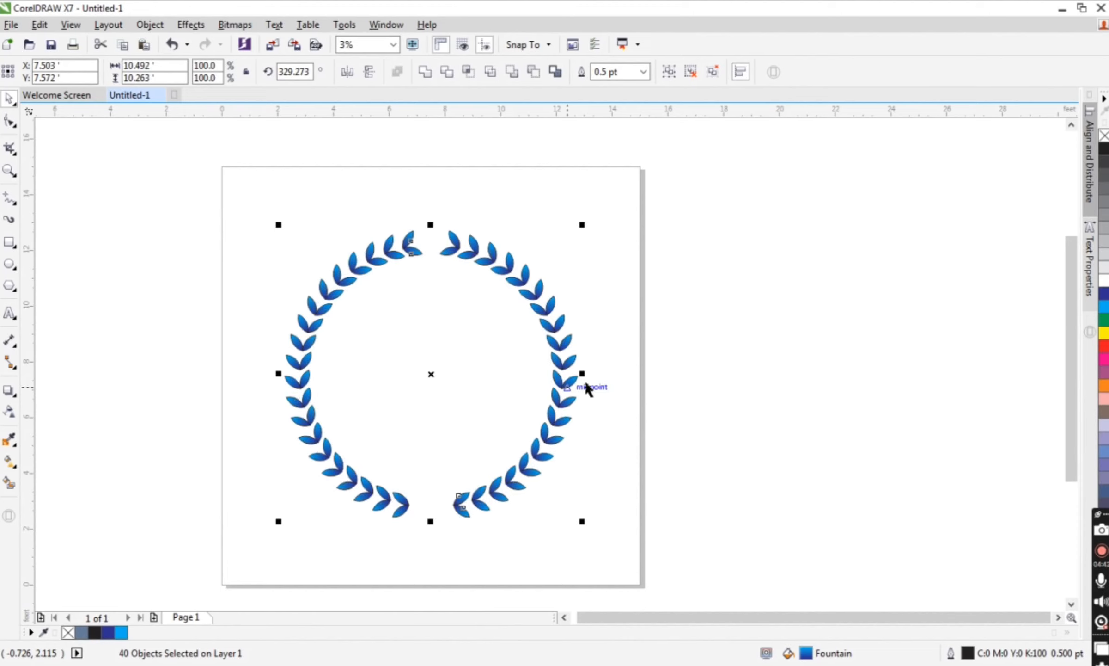
pyautogui.hotkey('ctrl', 'g')
pyautogui.click(60, 365)
# Draw a five-pointed star in the wreath's bottom gap and scale it to about 0.79 ft wide
pyautogui.click(17, 292)
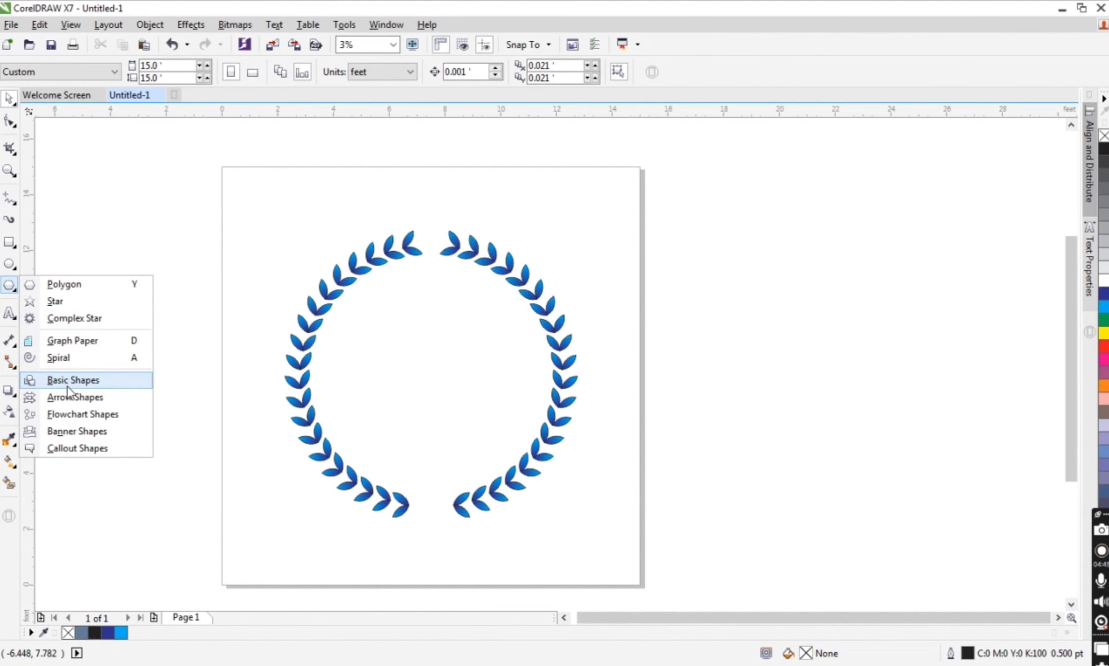
pyautogui.click(56, 301)
pyautogui.moveTo(402, 403); pyautogui.dragTo(435, 434)
pyautogui.scroll(2, 429, 485)
pyautogui.press('space')
pyautogui.moveTo(396, 325); pyautogui.dragTo(424, 509)
pyautogui.scroll(4, 424, 508)
pyautogui.moveTo(554, 330); pyautogui.dragTo(525, 360)
# Centre the star horizontally on the wreath and shift it slightly down, level with the lowest leaf pairs
pyautogui.click(436, 449)
pyautogui.keyDown('shift'); pyautogui.click(689, 432); pyautogui.keyUp('shift')
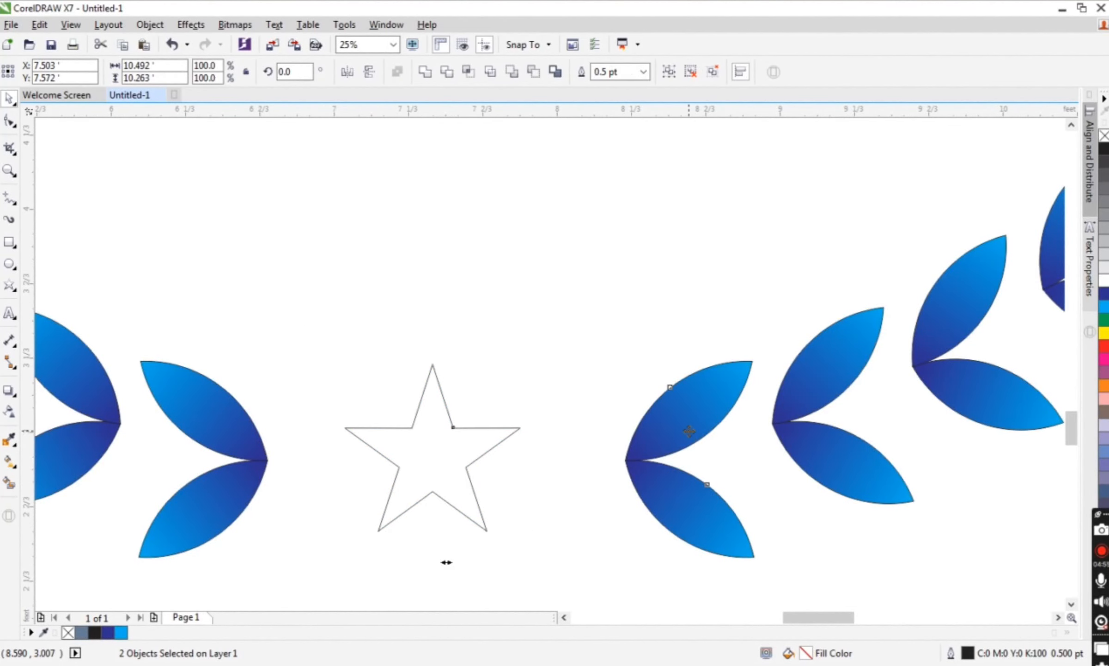
pyautogui.press('c')
pyautogui.click(642, 311)
pyautogui.click(462, 437)
pyautogui.moveTo(463, 444); pyautogui.dragTo(463, 454)
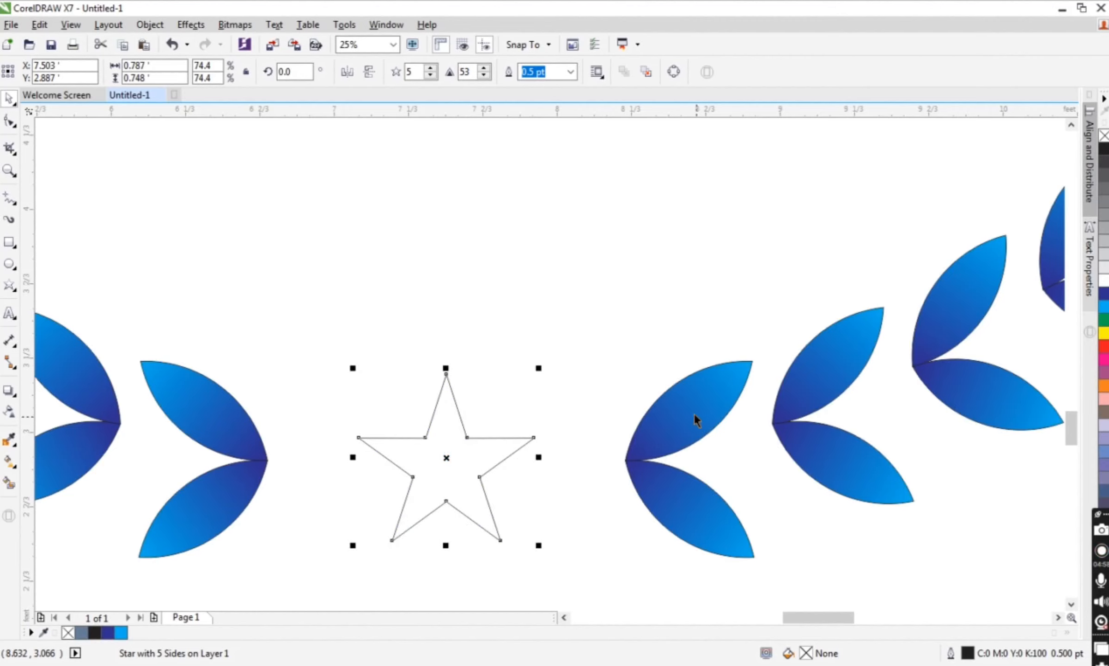
# Copy the blue gradient fill of a neighbouring leaf to the star
pyautogui.keyDown('ctrl'); pyautogui.click(691, 410); pyautogui.keyUp('ctrl')
pyautogui.keyDown('ctrl'); pyautogui.click(697, 408); pyautogui.keyUp('ctrl')
pyautogui.moveTo(697, 407); pyautogui.dragTo(459, 453)
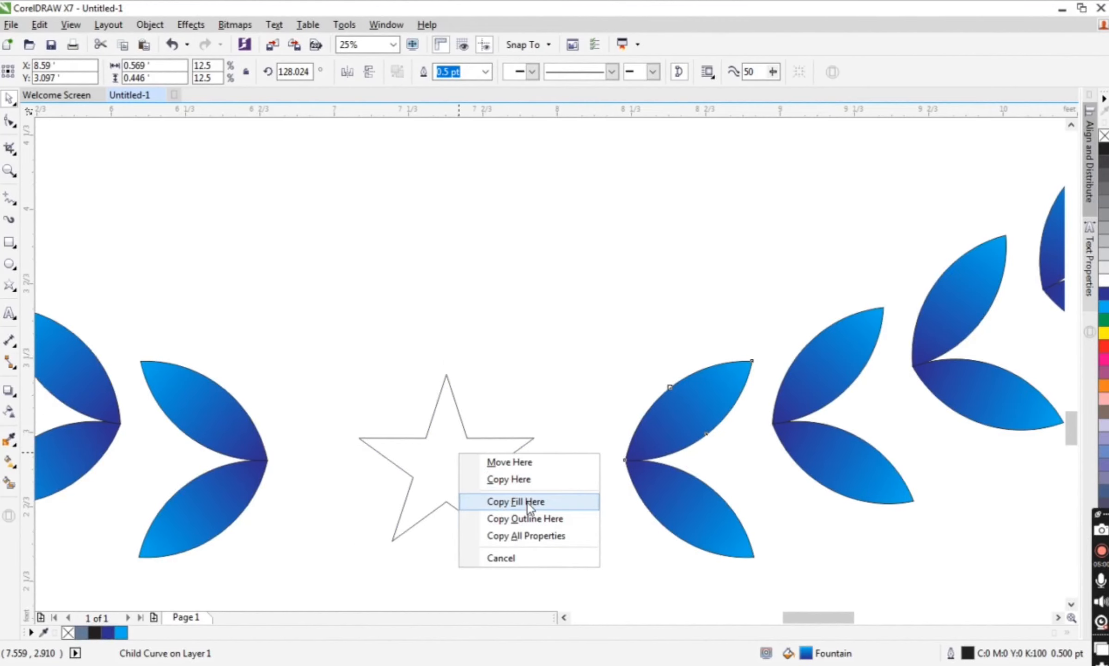
pyautogui.click(515, 501)
pyautogui.click(498, 419)
# Remove the outline from the whole wreath and the star
pyautogui.scroll(-5, 463, 456)
pyautogui.scroll(-3, 464, 456)
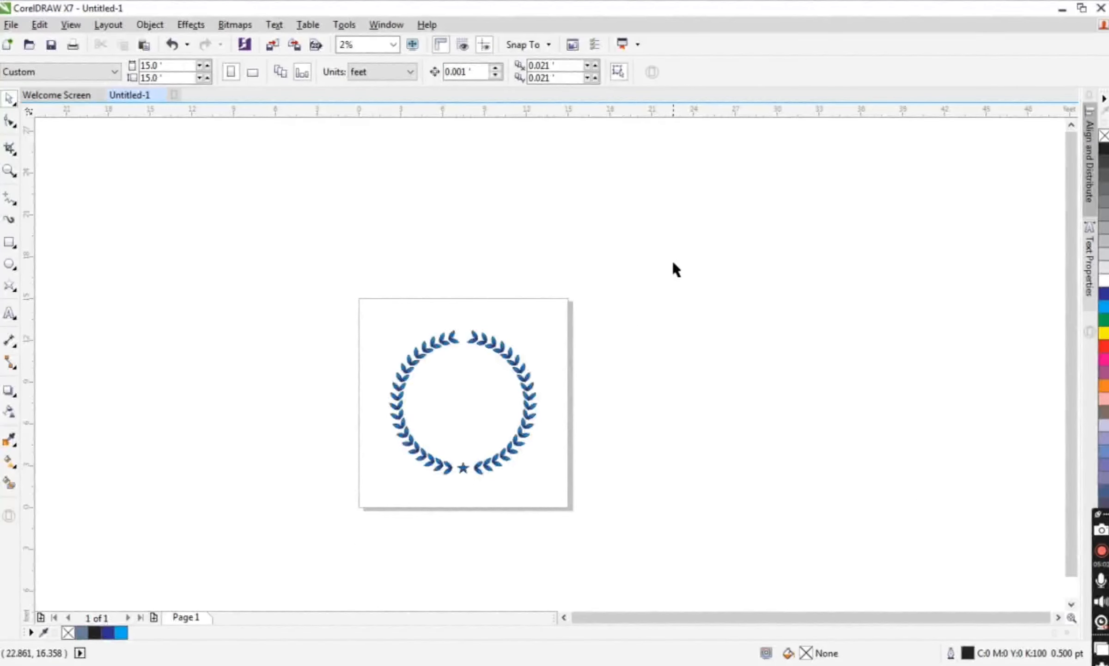
pyautogui.hotkey('ctrl', 'a')
pyautogui.click(879, 245)
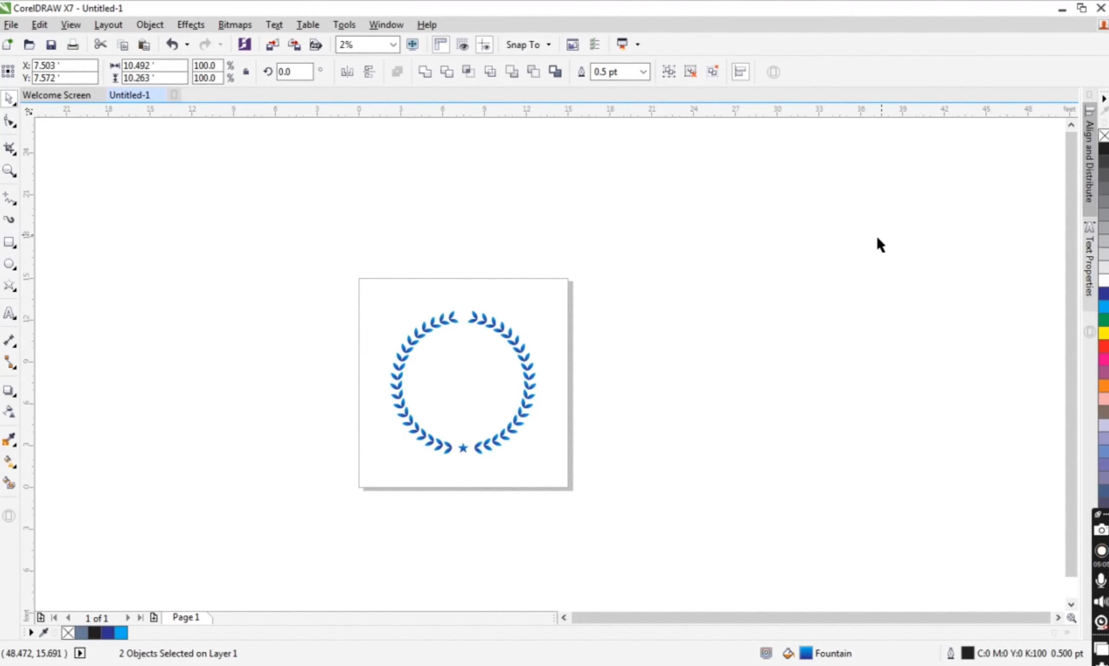
pyautogui.scroll(3, 436, 387)
pyautogui.scroll(-2, 421, 368)
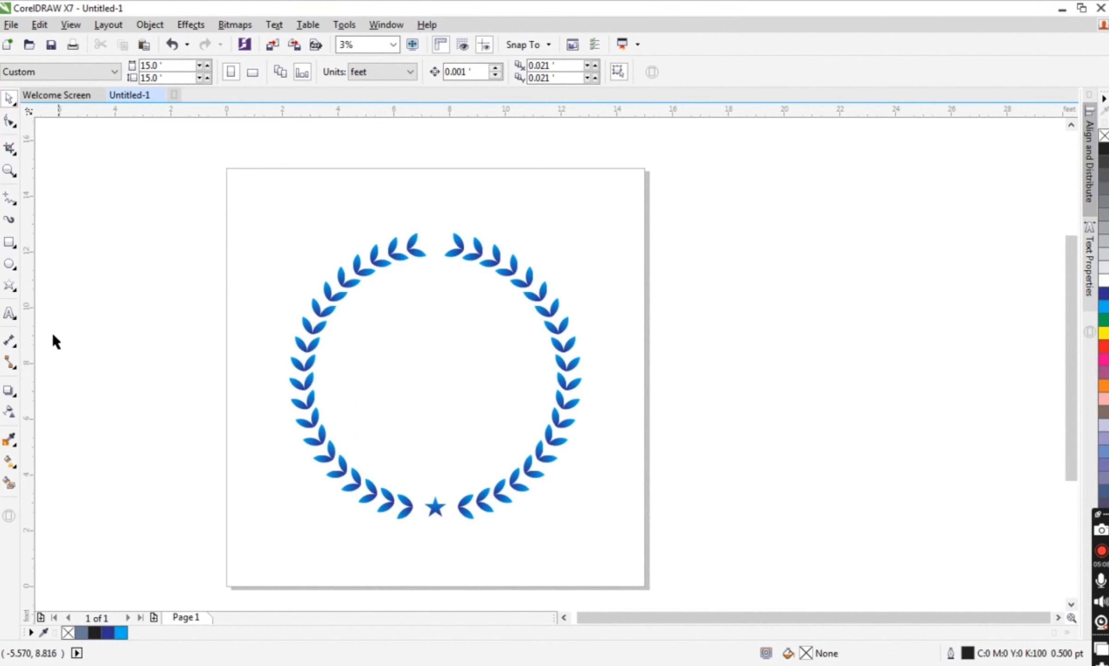
# Draw a full circle about 5.28 ft across inside the wreath
pyautogui.click(9, 263)
pyautogui.moveTo(375, 308); pyautogui.dragTo(533, 467)
pyautogui.click(397, 72)
pyautogui.press('space')
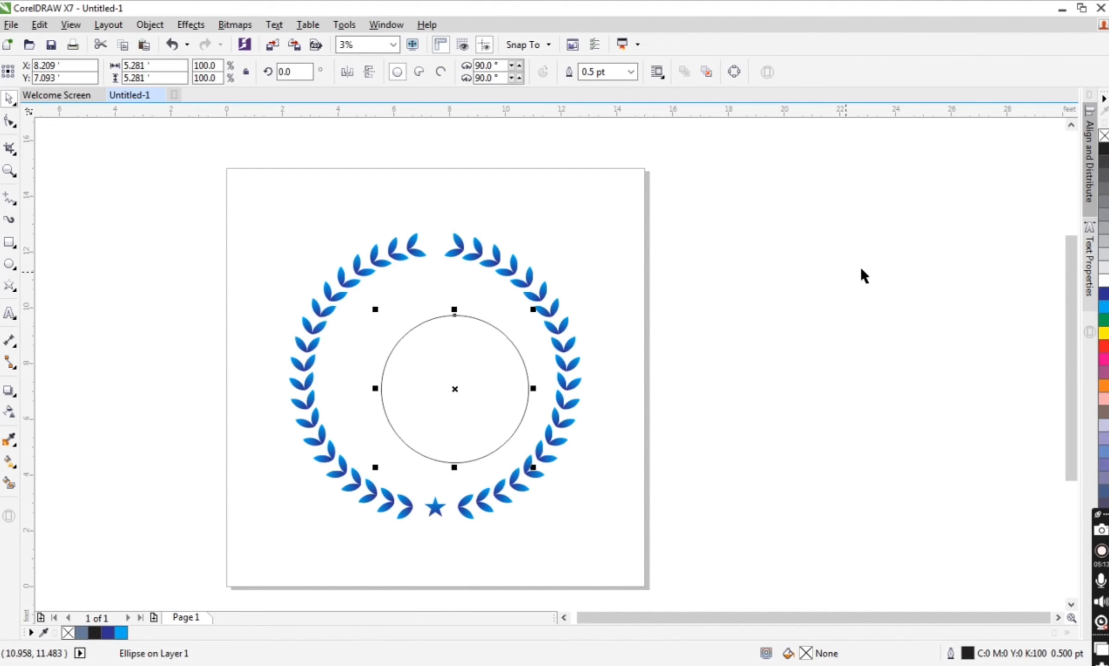
# Align the inner circle's centre with the wreath's centre both horizontally and vertically
pyautogui.click(574, 280)
pyautogui.click(509, 344)
pyautogui.keyDown('shift'); pyautogui.click(549, 299); pyautogui.keyUp('shift')
pyautogui.press('c')
pyautogui.click(728, 299)
pyautogui.click(484, 333)
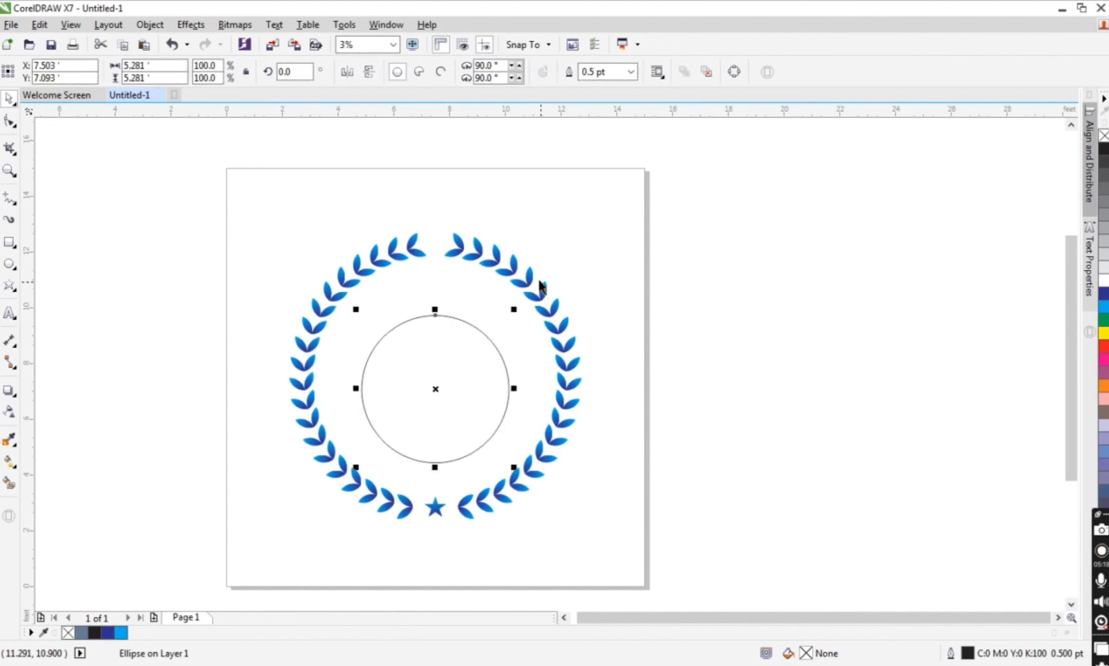
pyautogui.keyDown('shift'); pyautogui.click(542, 291); pyautogui.keyUp('shift')
pyautogui.press('e')
pyautogui.click(648, 285)
pyautogui.click(425, 329)
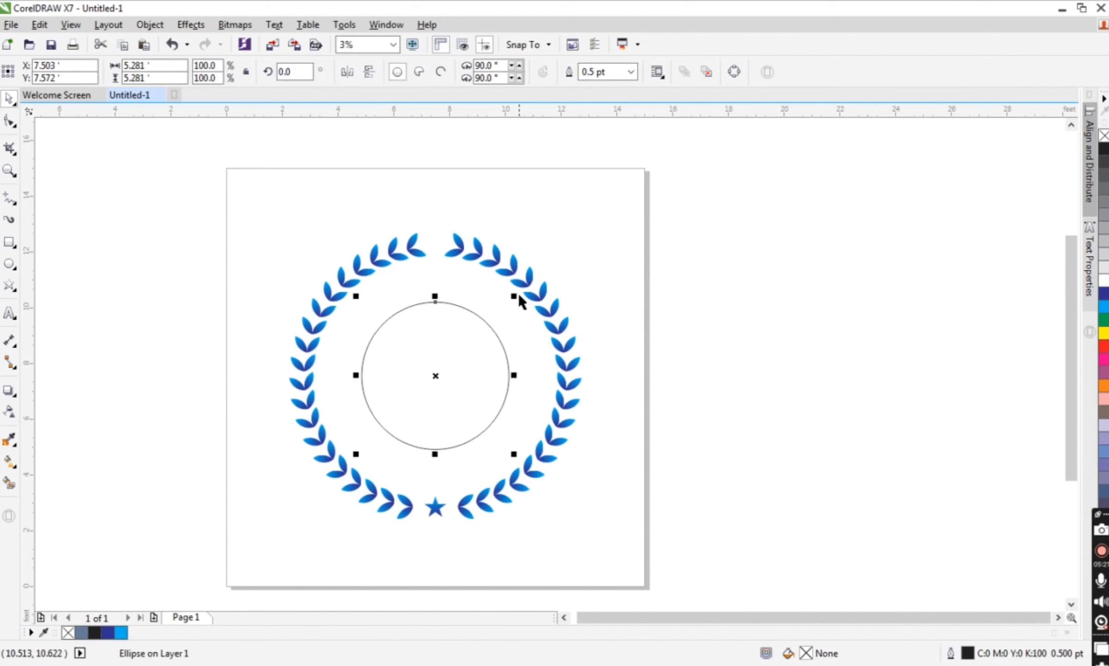
# Enlarge the inner circle from its centre to about 8.27 ft, fill it with green and remove its outline
pyautogui.moveTo(513, 297); pyautogui.dragTo(562, 253)
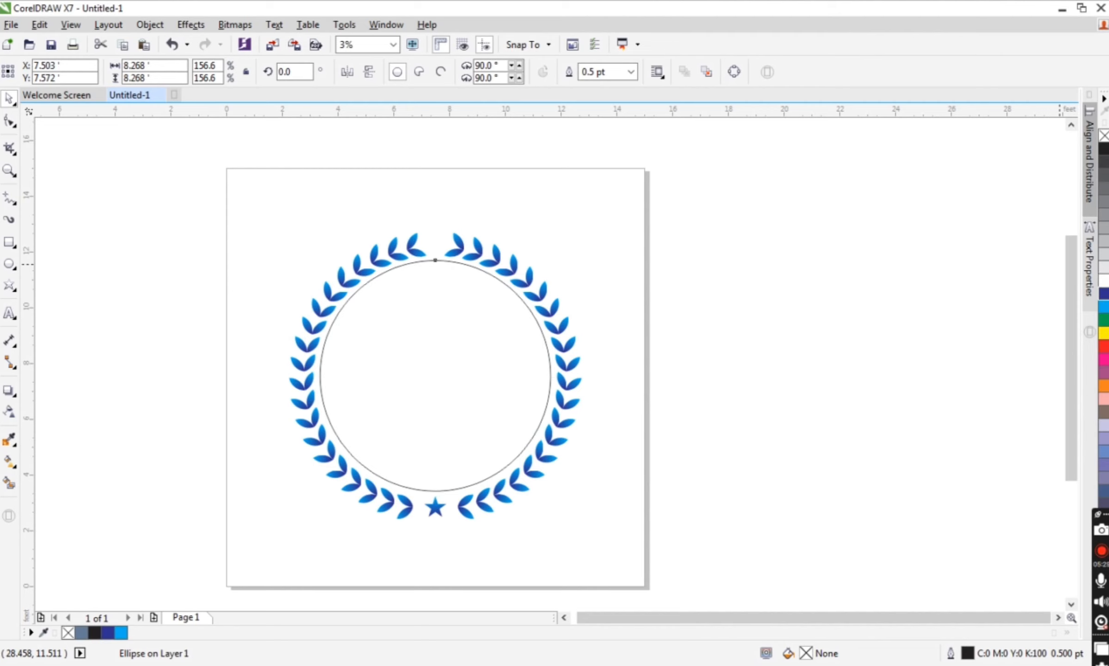
pyautogui.click(1104, 293)
pyautogui.rightClick(1104, 136)
pyautogui.click(1104, 320)
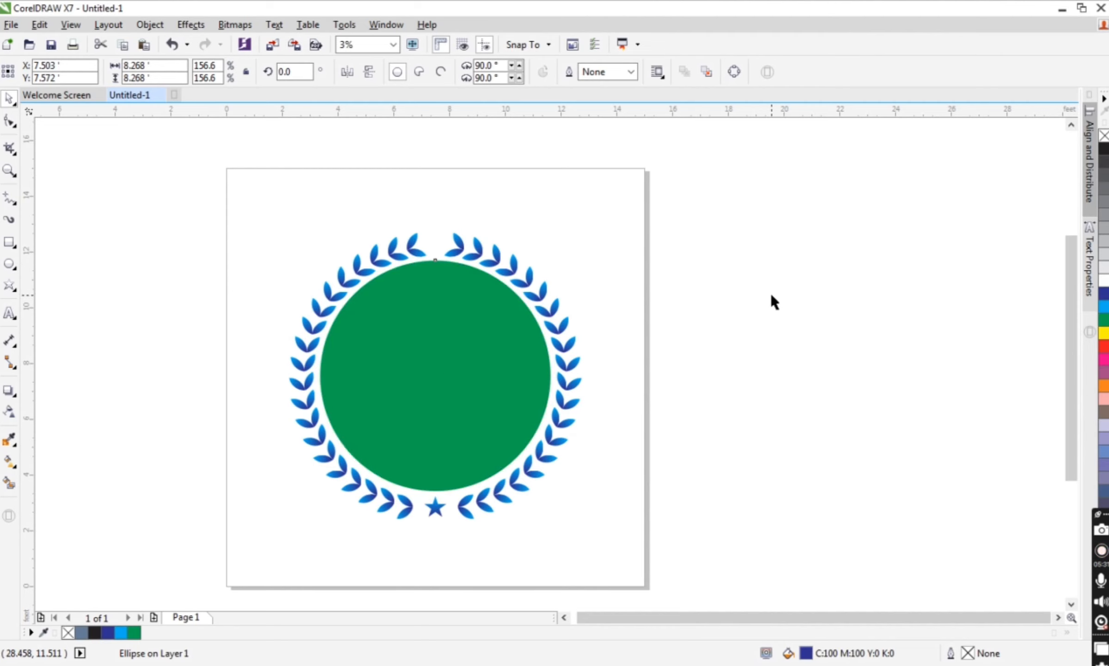
# Create a concentric copy of the green circle scaled down to about 6.8 ft and fill it with white
pyautogui.scroll(2, 476, 328)
pyautogui.moveTo(633, 188); pyautogui.dragTo(615, 227)
pyautogui.rightClick(615, 227)
pyautogui.click(807, 203)
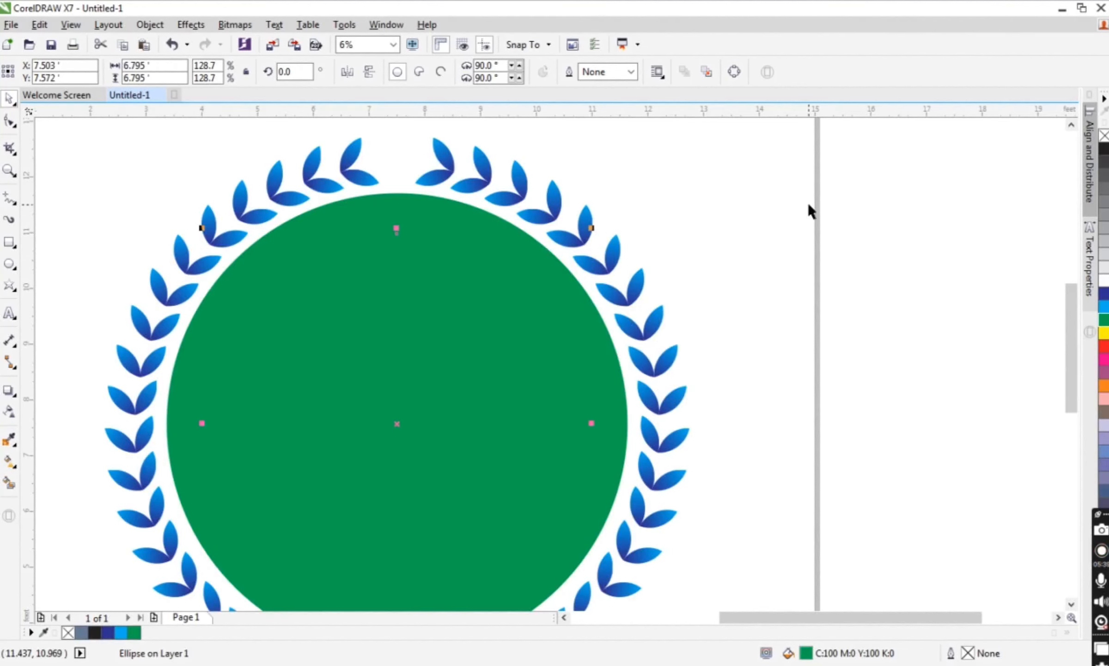
pyautogui.click(1104, 279)
pyautogui.click(806, 281)
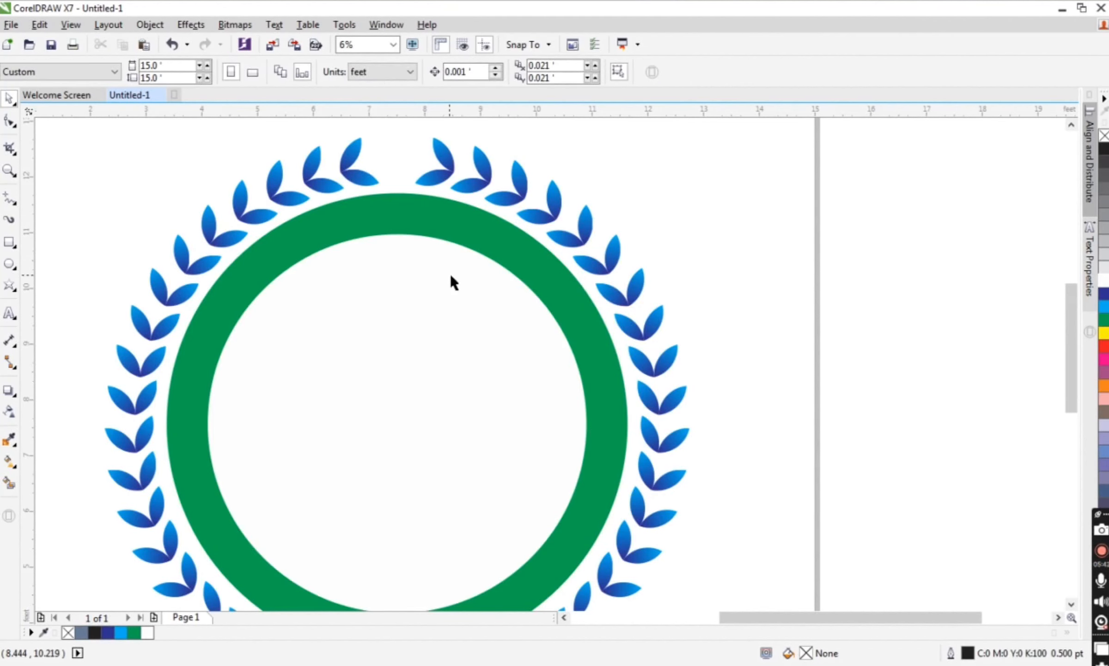
# Draw a ribbon banner shape about 10.22 ft wide and 1.81 ft high below the star
pyautogui.scroll(-1, 453, 275)
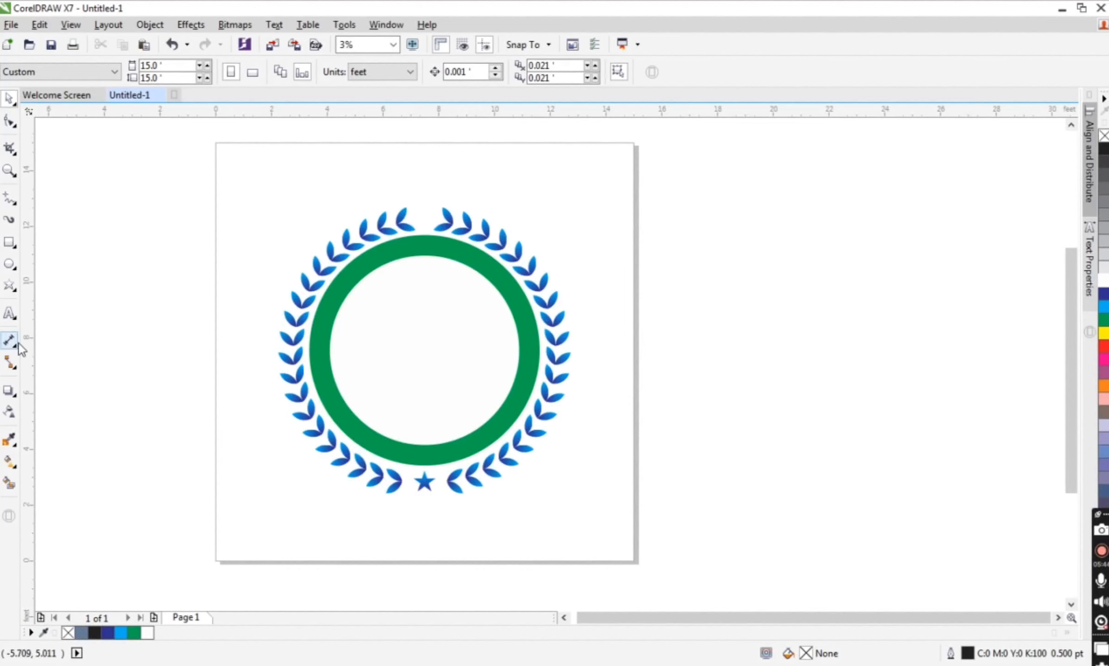
pyautogui.click(15, 396)
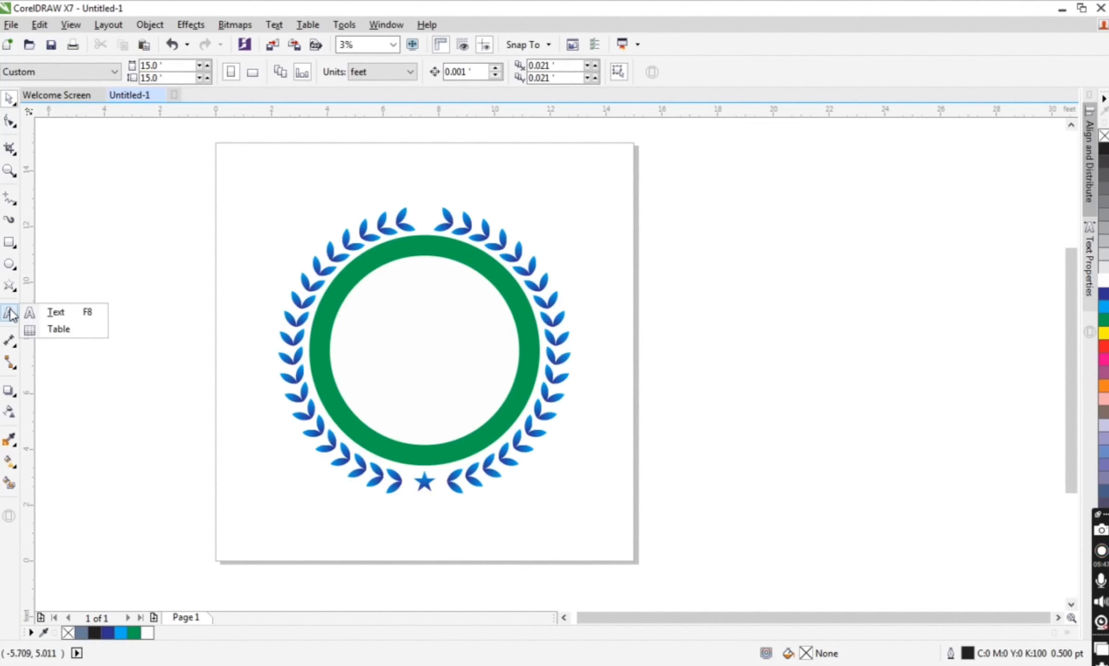
pyautogui.moveTo(10, 285)
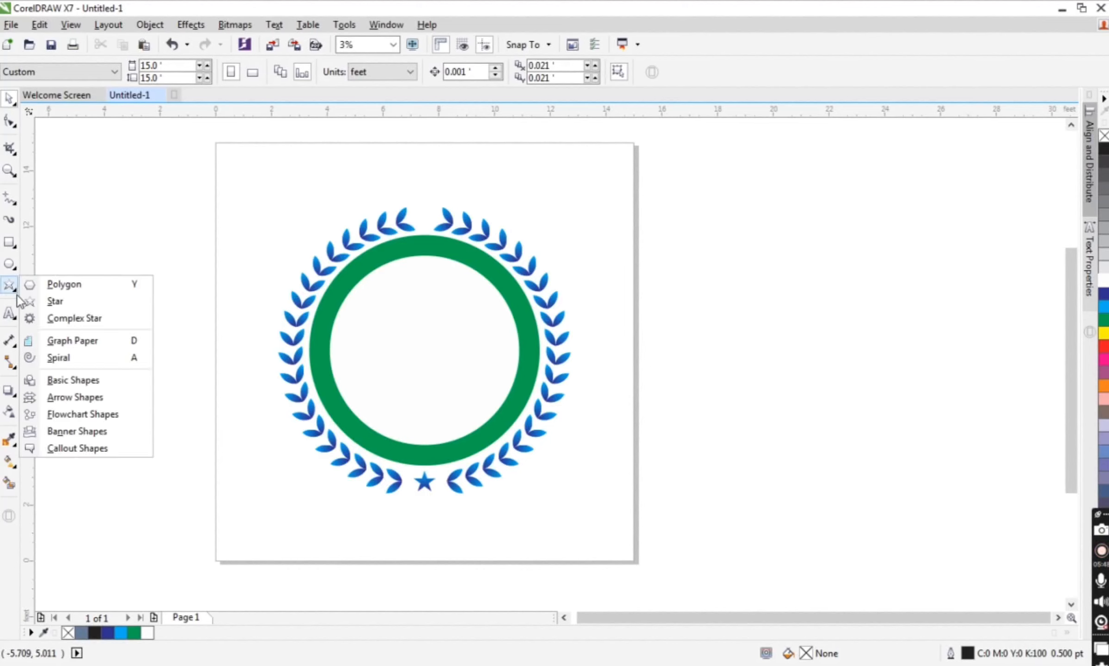
pyautogui.click(79, 429)
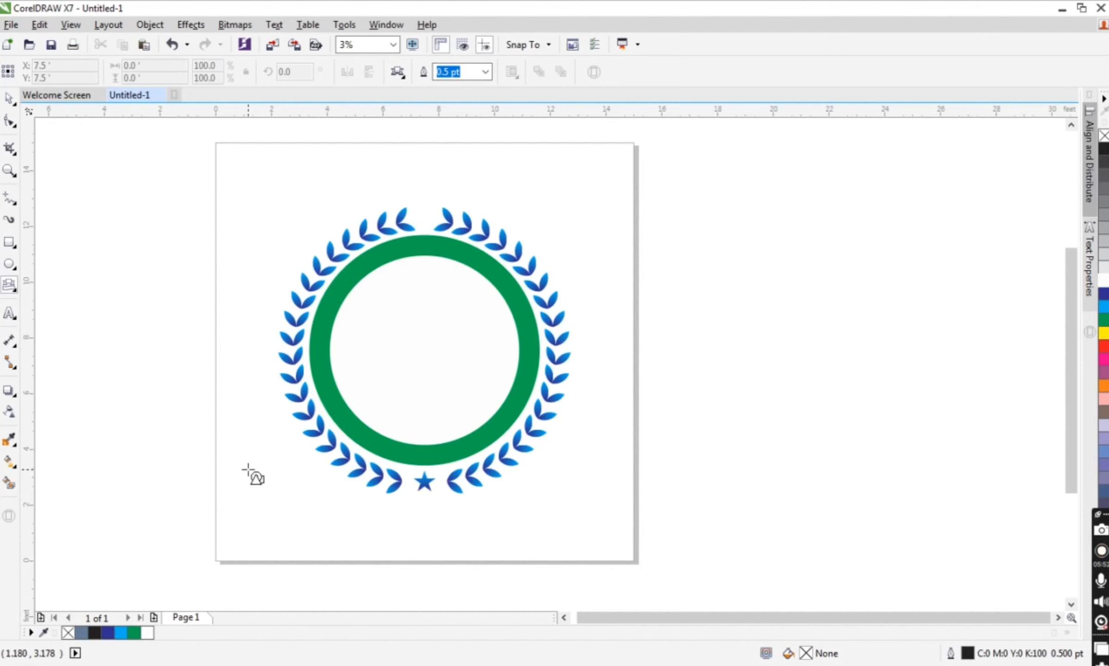
pyautogui.moveTo(248, 480); pyautogui.dragTo(535, 519)
# Centre the banner horizontally with the emblem and lower it slightly to about Y 1.4 ft, just below the star
pyautogui.press('space')
pyautogui.moveTo(390, 493); pyautogui.dragTo(419, 518)
pyautogui.keyDown('shift'); pyautogui.click(445, 411); pyautogui.keyUp('shift')
pyautogui.press('c')
pyautogui.click(615, 425)
pyautogui.click(413, 524)
pyautogui.scroll(1, 415, 544)
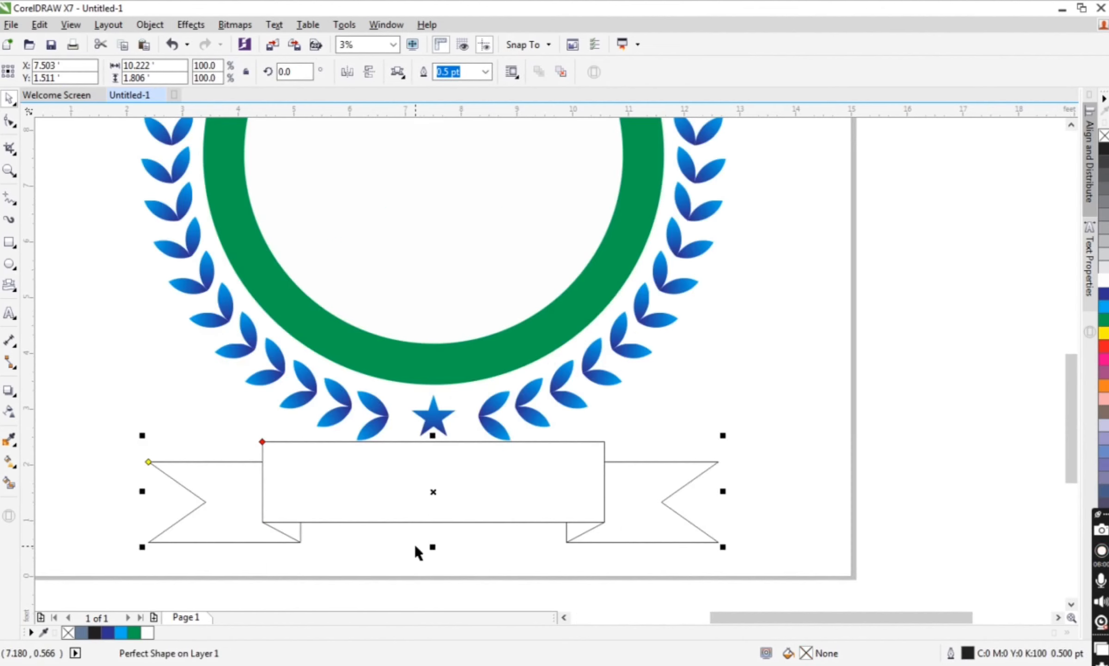
pyautogui.moveTo(445, 475); pyautogui.dragTo(445, 483)
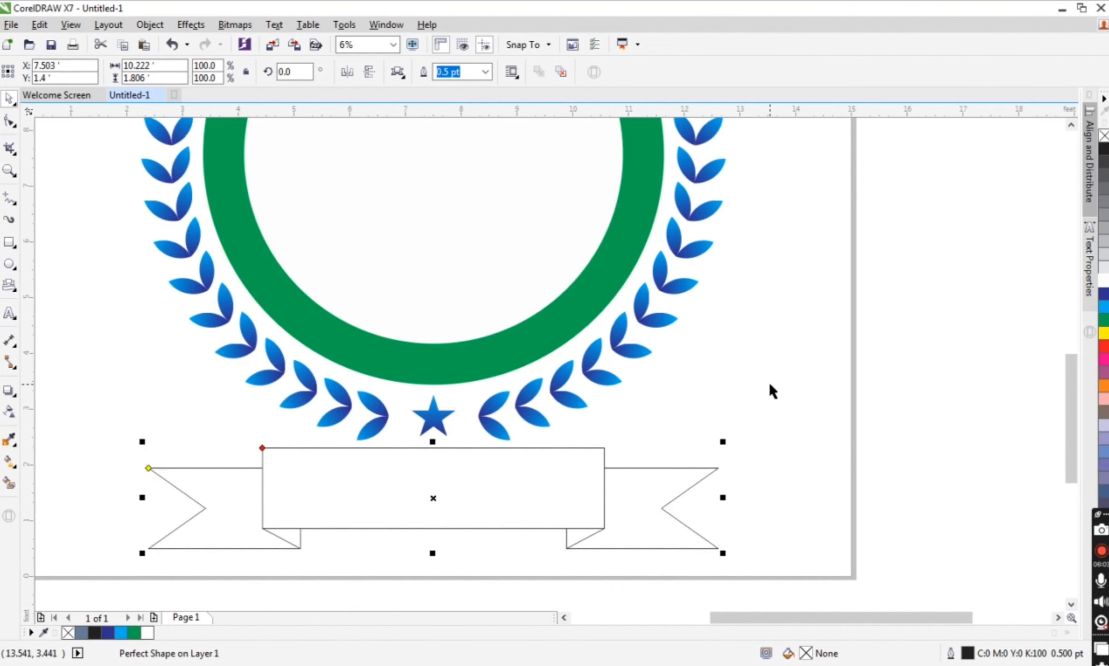
# Fill the whole ribbon banner with red
pyautogui.click(362, 531)
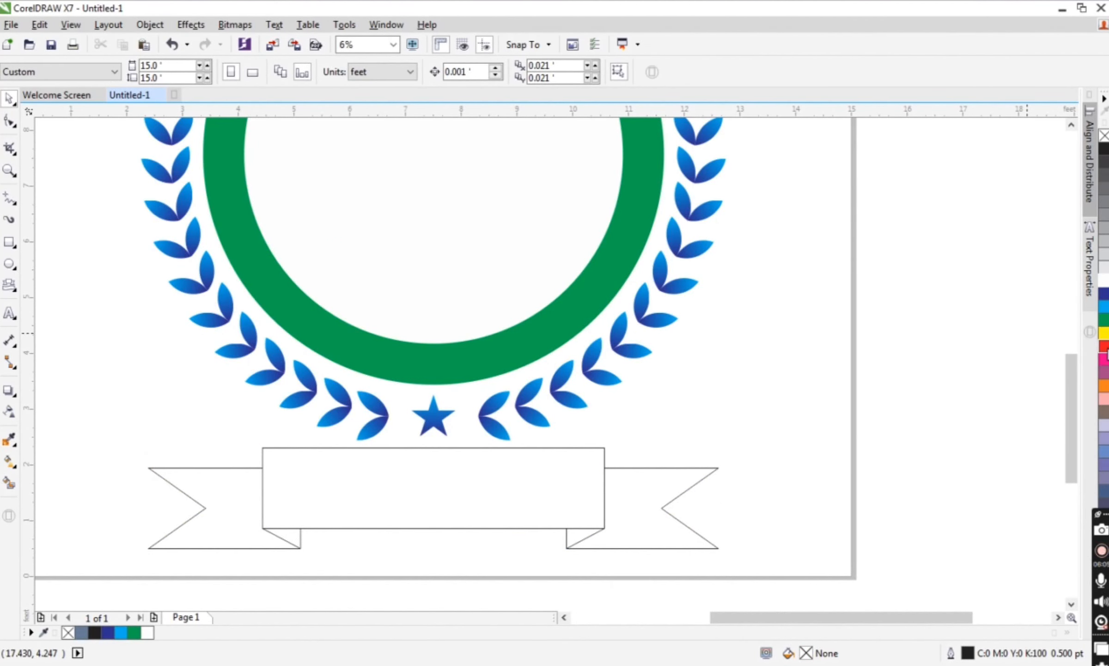
pyautogui.click(631, 480)
pyautogui.click(1103, 346)
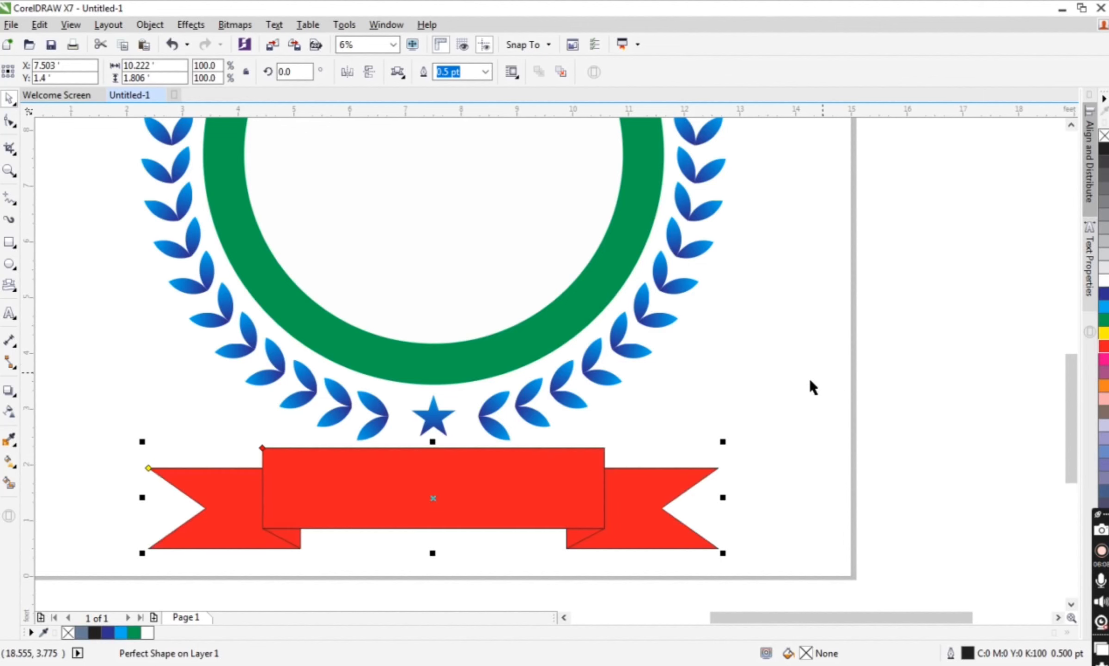
pyautogui.press('Escape')
pyautogui.click(521, 483)
pyautogui.click(651, 438)
pyautogui.scroll(-1, 447, 430)
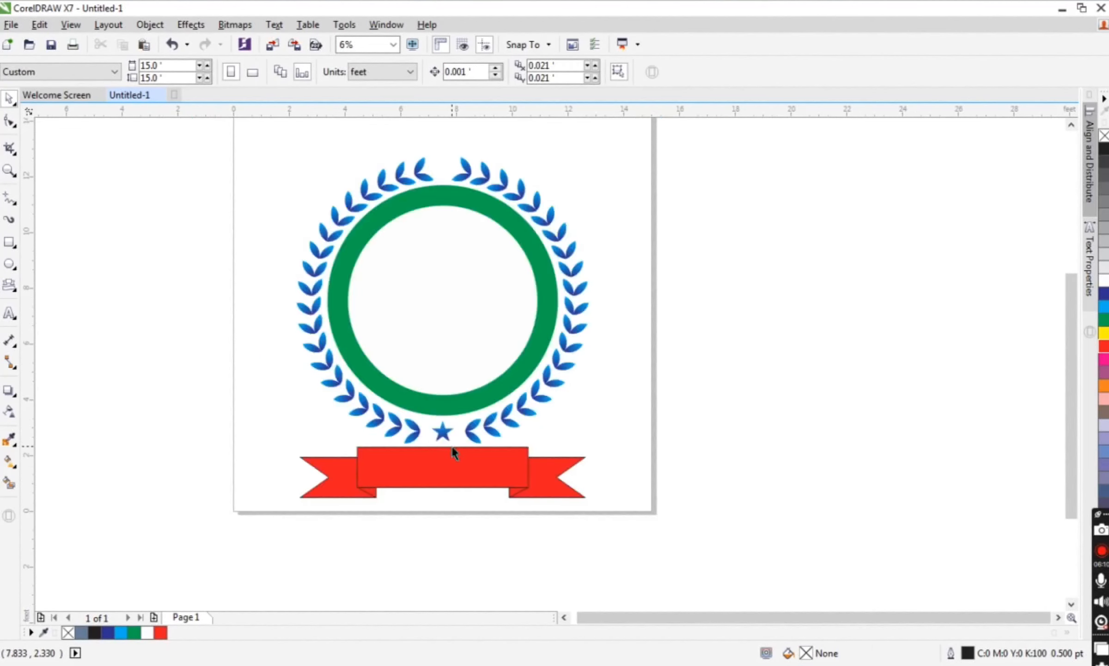
# Inspect the banner and the object grouping commands for a way to separate its panel, tails and folds
pyautogui.scroll(1, 442, 474)
pyautogui.click(442, 476)
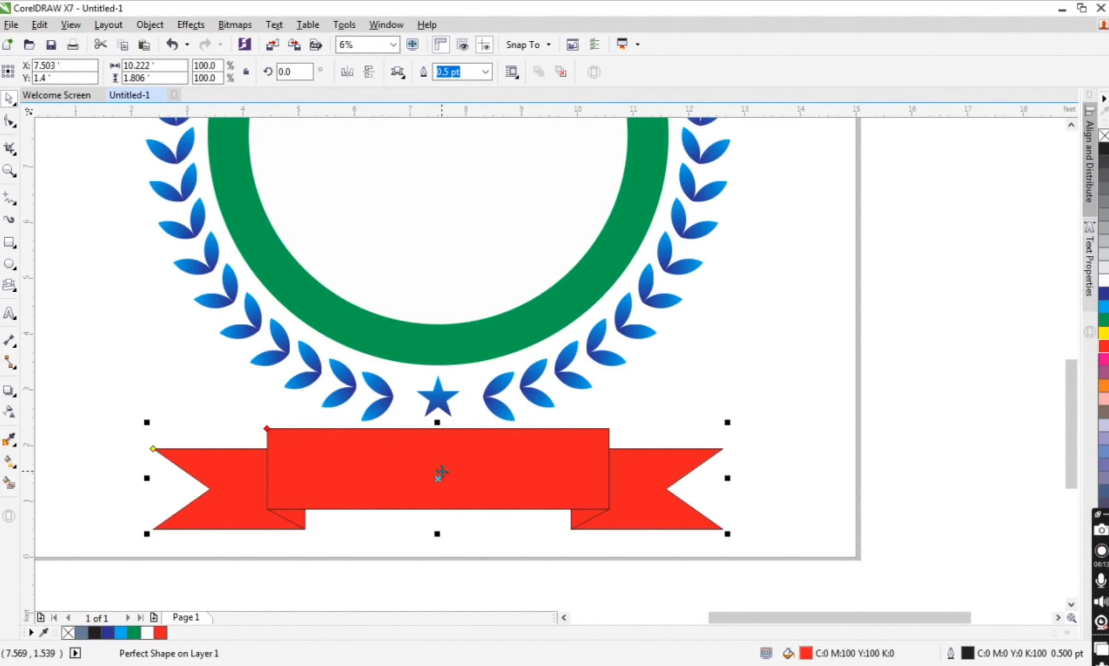
pyautogui.click(150, 24)
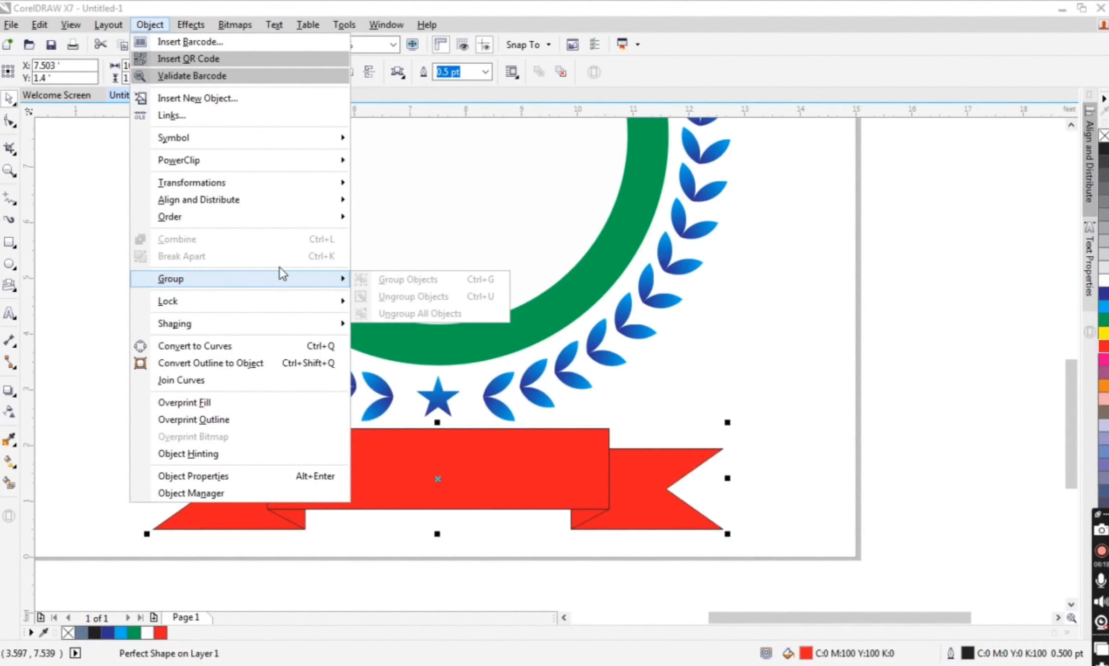
pyautogui.click(871, 352)
pyautogui.click(524, 478)
pyautogui.moveTo(406, 458); pyautogui.dragTo(334, 479)
pyautogui.click(277, 517)
pyautogui.click(229, 521)
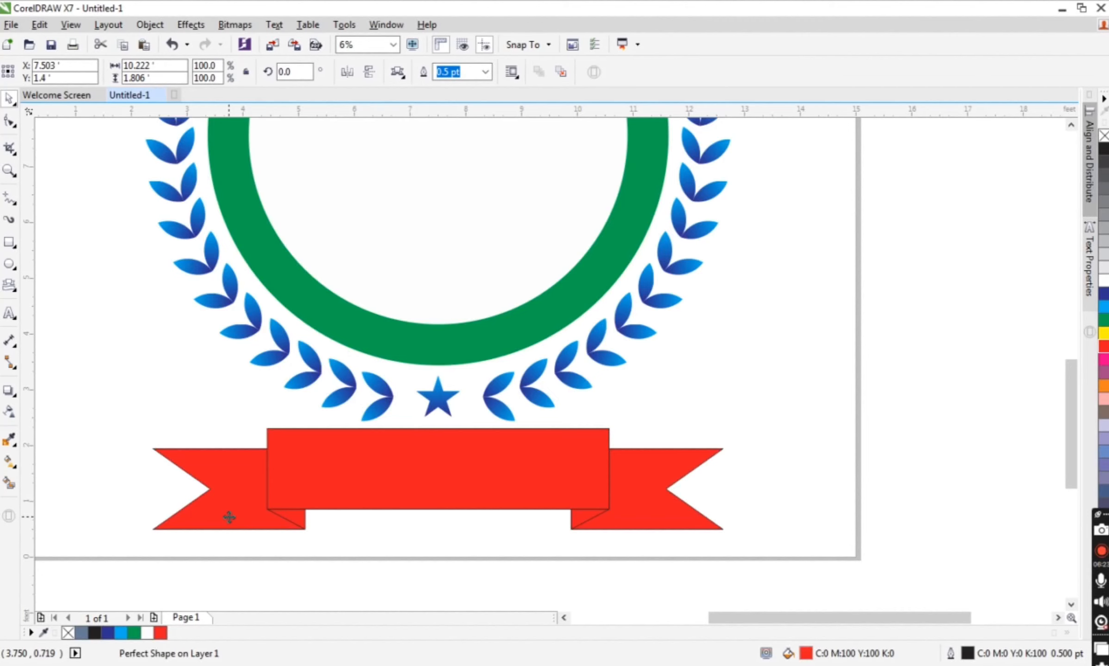
pyautogui.click(805, 414)
pyautogui.click(463, 492)
pyautogui.scroll(2, 463, 493)
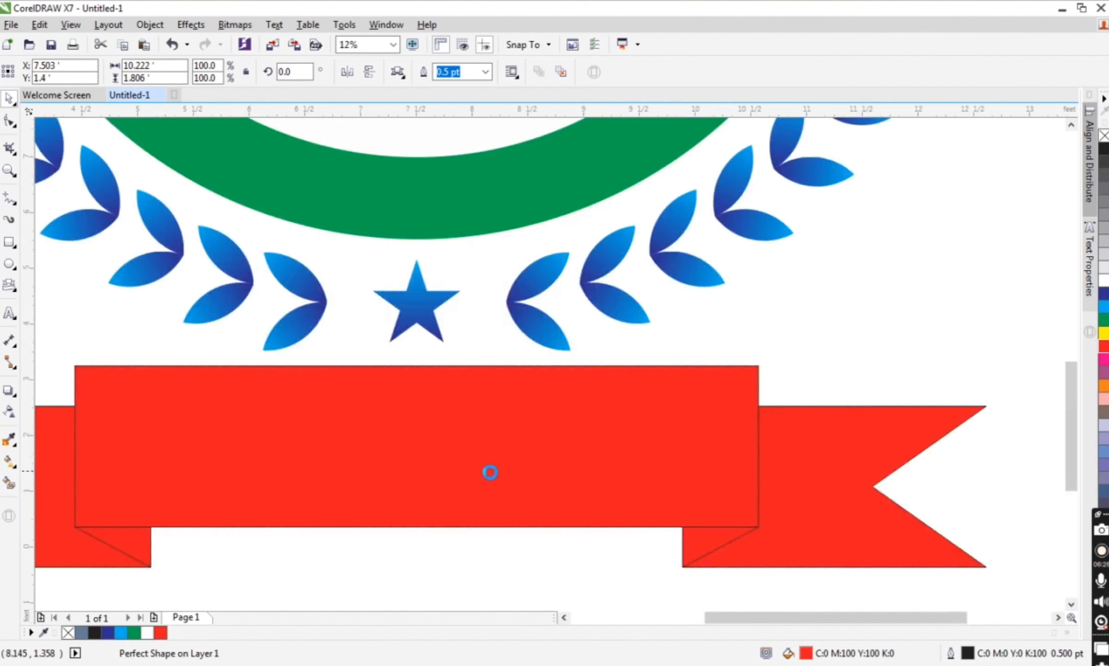
pyautogui.scroll(-2, 491, 470)
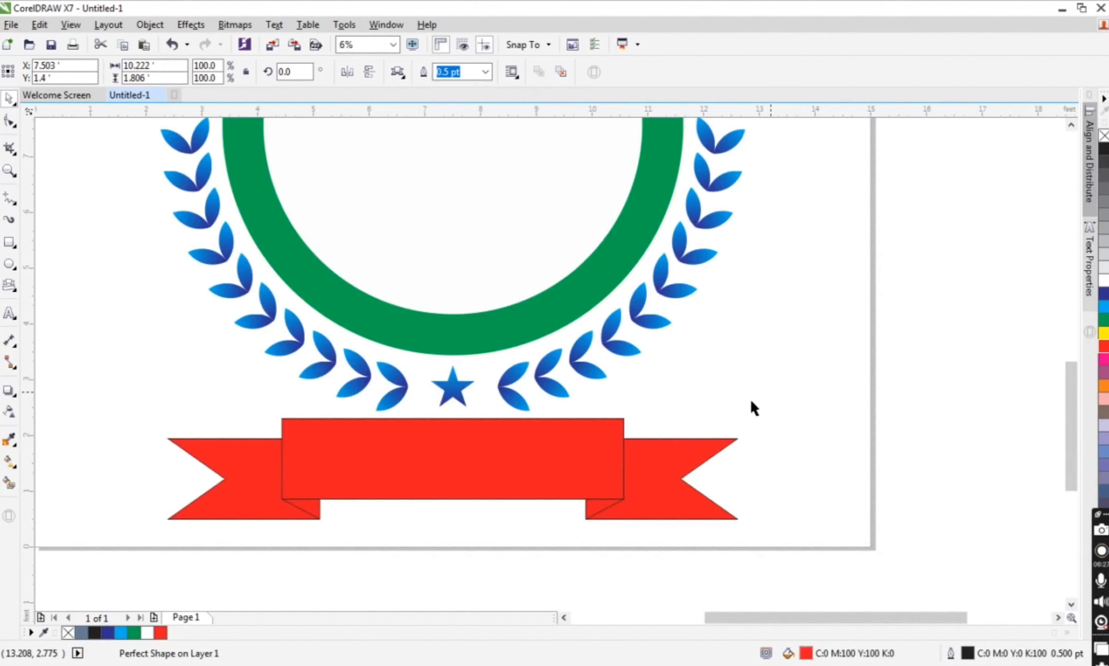
# Use Smart Fill to create separate pieces over the banner's centre panel, both tails and both folds
pyautogui.click(9, 481)
pyautogui.click(438, 457)
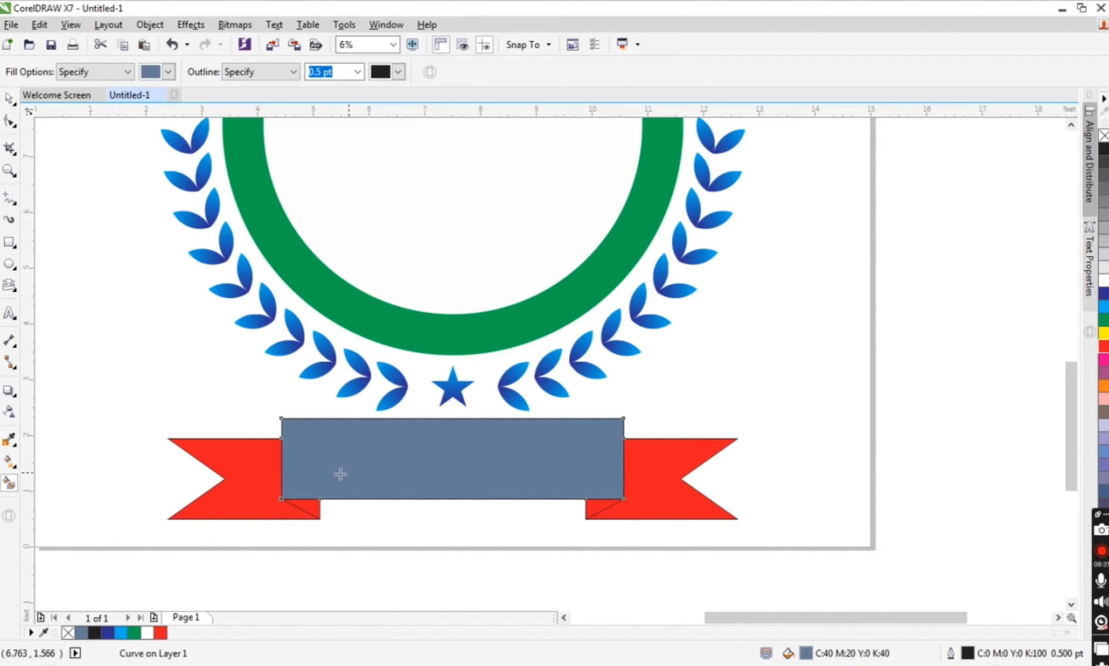
pyautogui.click(249, 476)
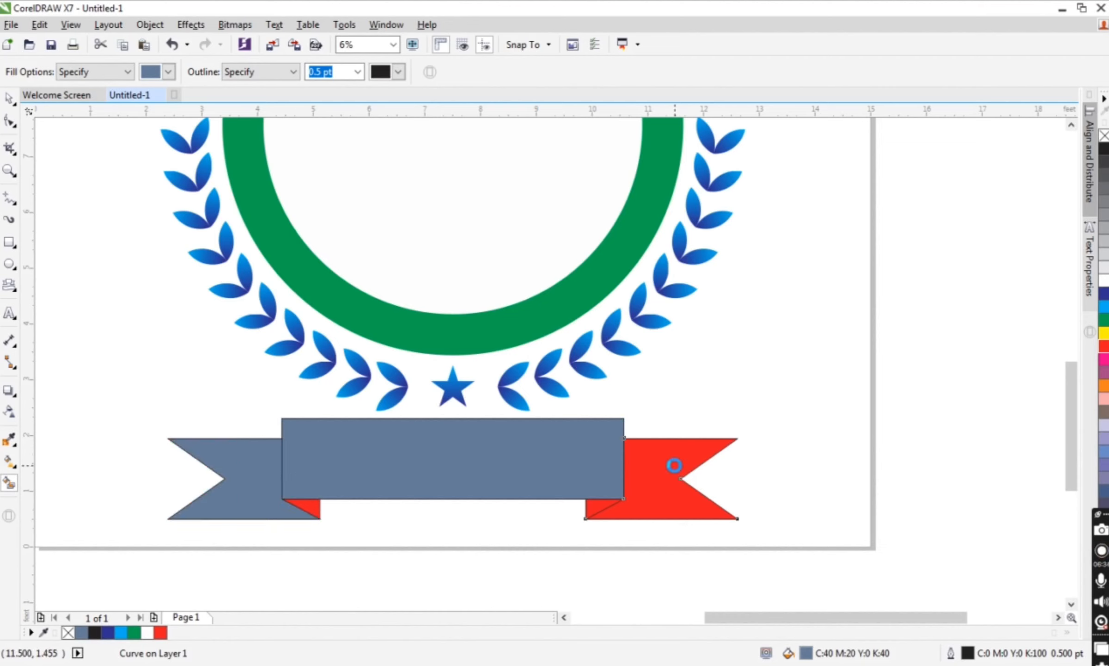
pyautogui.click(673, 464)
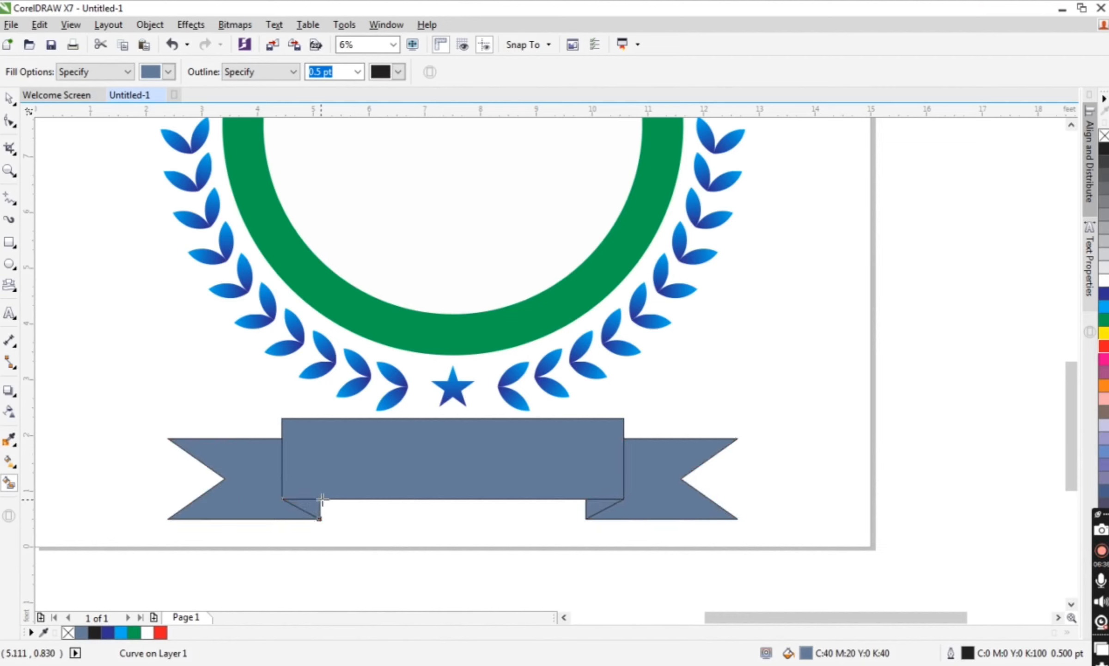
# Cut the five smart-filled pieces, delete the original banner beneath them and paste the pieces back in place
pyautogui.press('space')
pyautogui.keyDown('shift'); pyautogui.click(680, 479); pyautogui.keyUp('shift')
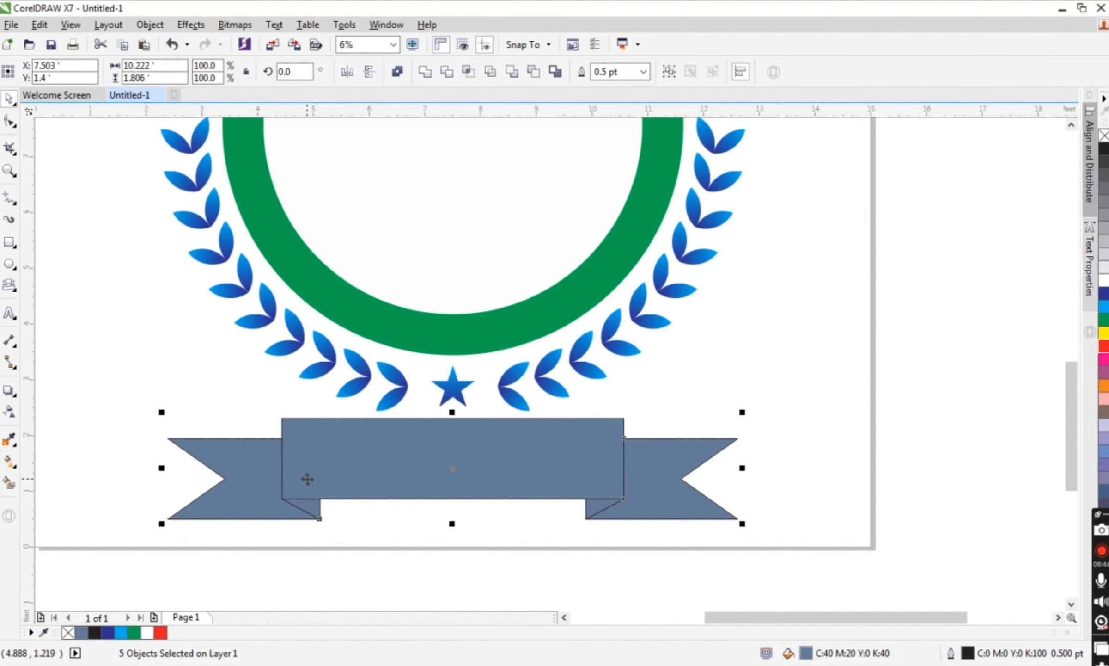
pyautogui.hotkey('ctrl', 'x')
pyautogui.click(430, 460)
pyautogui.press('Delete')
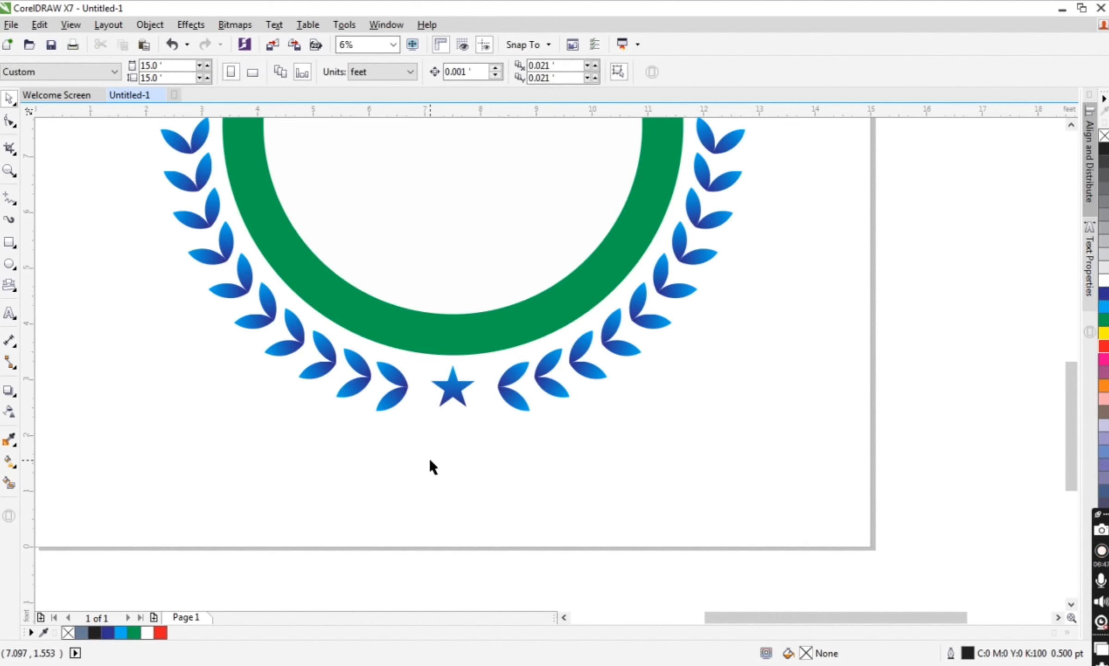
pyautogui.hotkey('ctrl', 'v')
# Fill the banner's centre panel and both ribbon tails with red
pyautogui.click(542, 446)
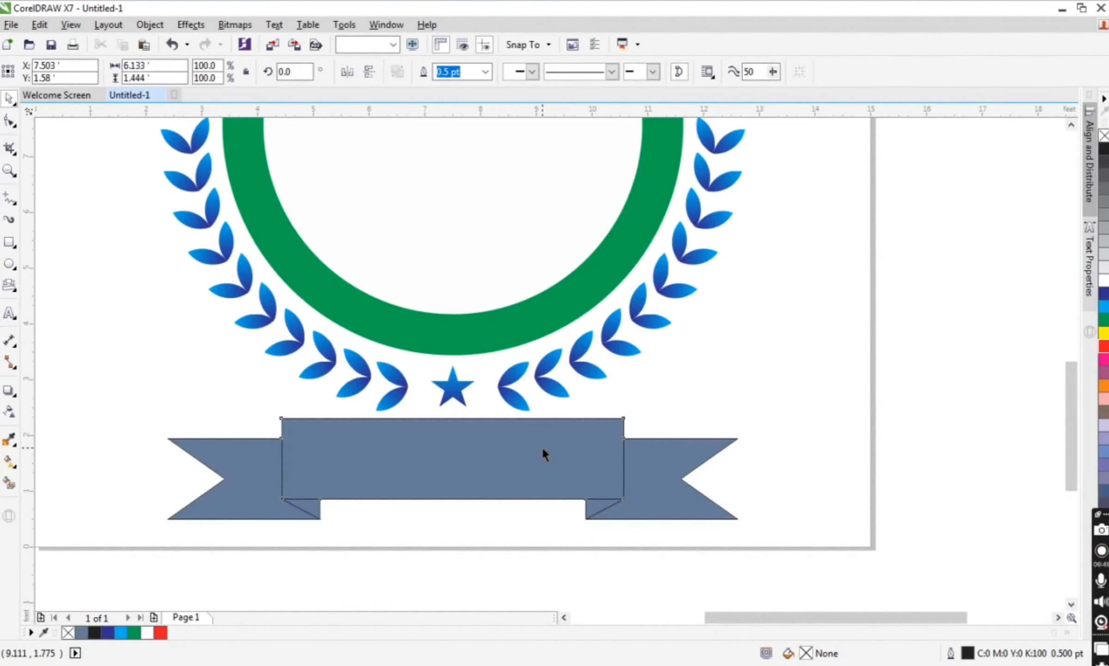
pyautogui.click(1104, 346)
pyautogui.click(750, 421)
pyautogui.click(711, 453)
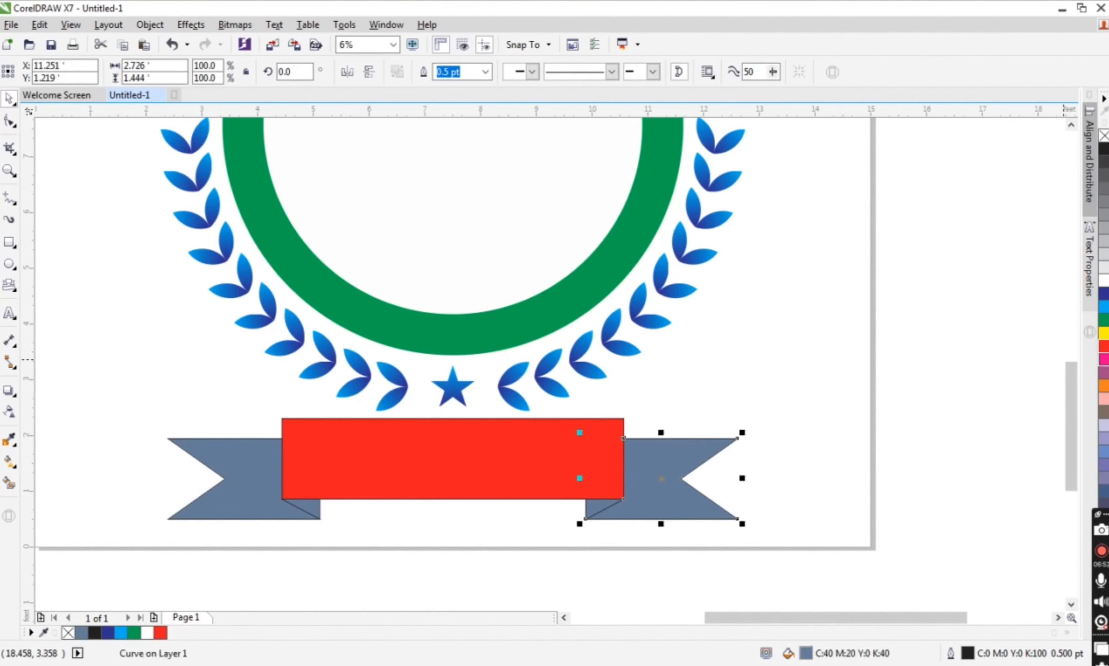
pyautogui.click(1104, 345)
pyautogui.press('Tab')
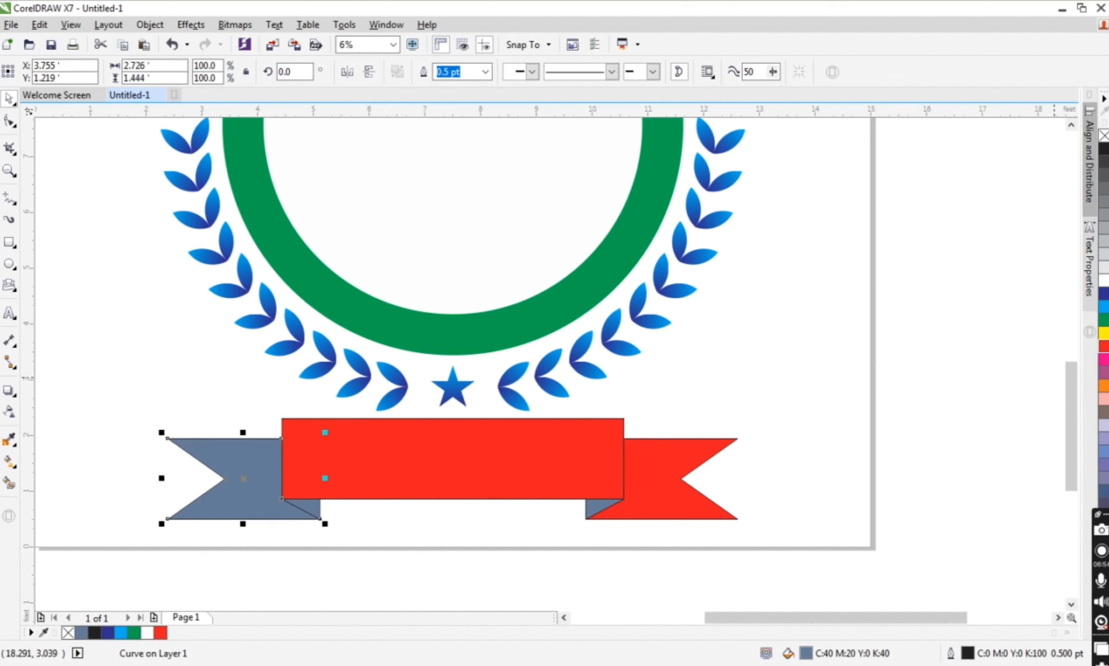
pyautogui.click(1104, 346)
pyautogui.click(838, 413)
# Fill both small ribbon folds with a darker red, C16 M100 Y100 K14
pyautogui.click(595, 512)
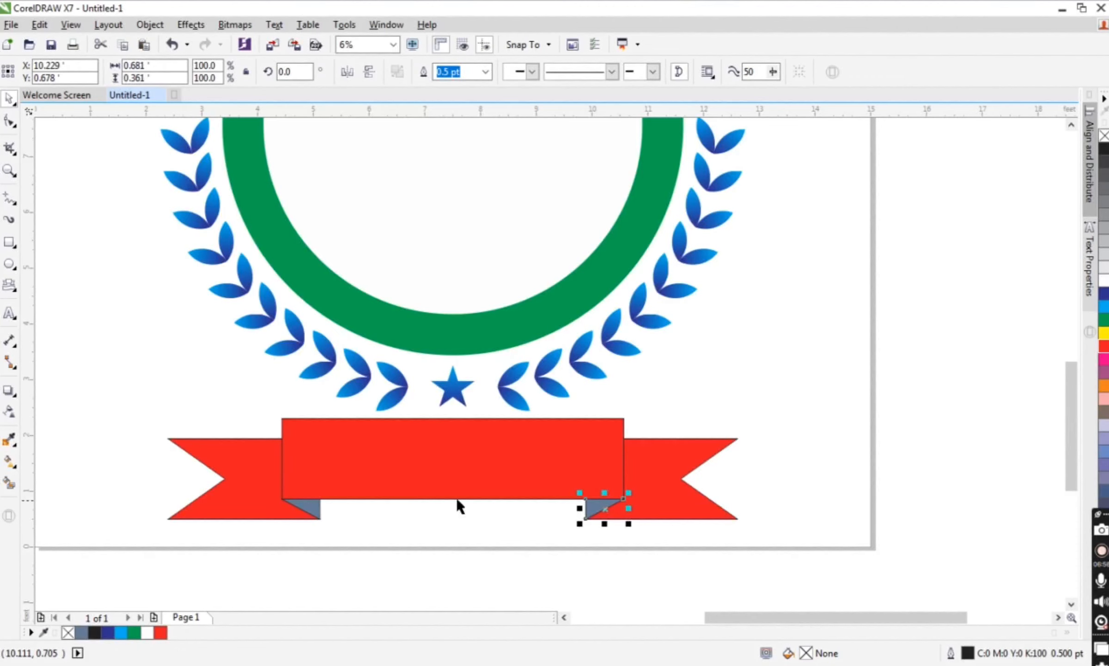
pyautogui.keyDown('shift'); pyautogui.click(312, 511); pyautogui.keyUp('shift')
pyautogui.click(1104, 347)
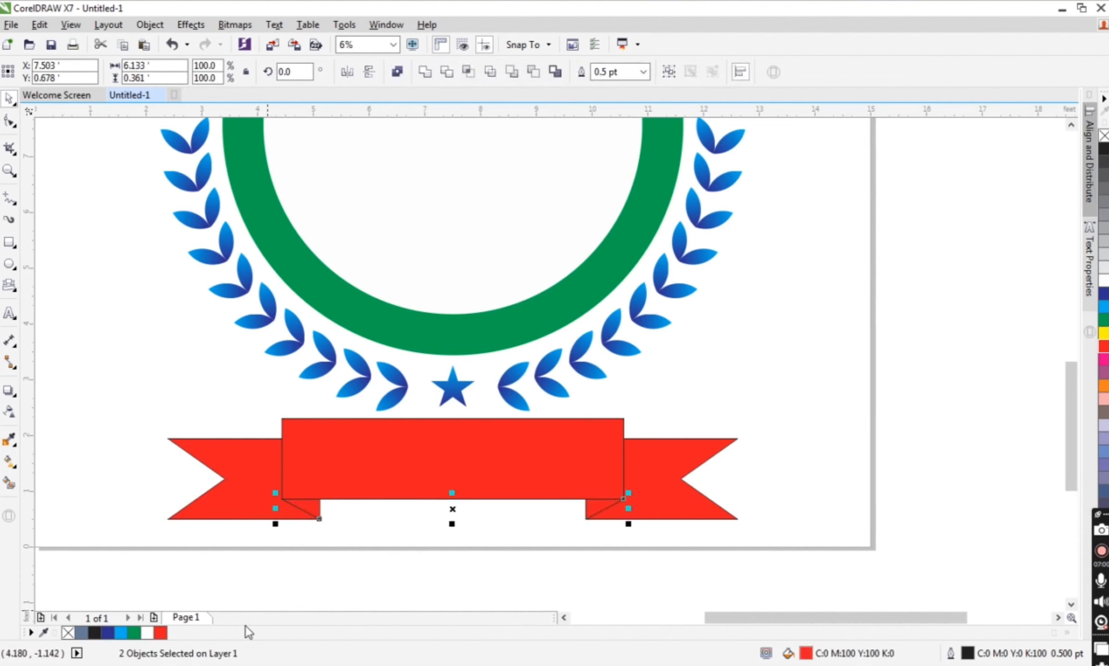
pyautogui.hotkey('shift', 'F11')
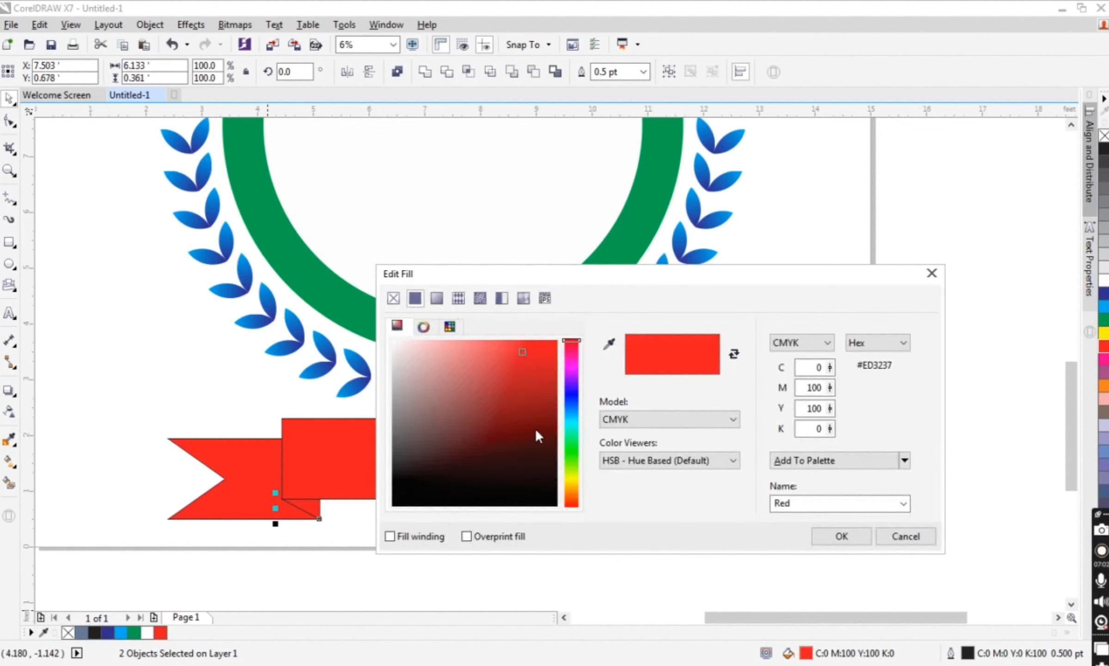
pyautogui.click(554, 404)
pyautogui.moveTo(555, 405); pyautogui.dragTo(592, 388)
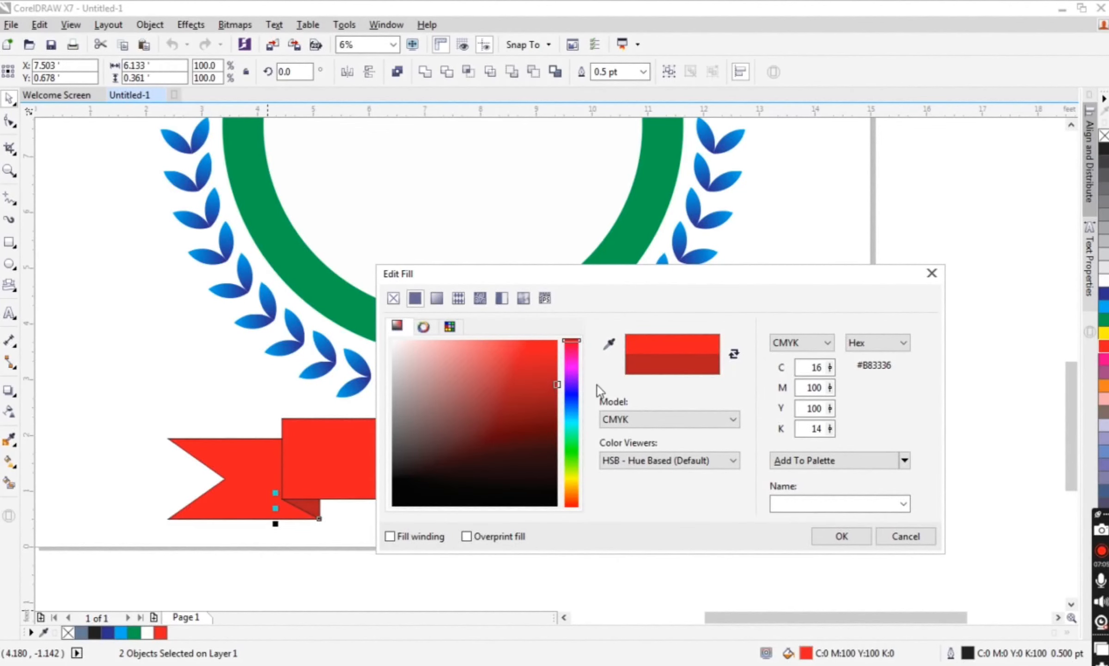
pyautogui.click(841, 536)
# Remove the outlines from all five banner pieces
pyautogui.moveTo(881, 378); pyautogui.dragTo(79, 572)
pyautogui.rightClick(1104, 135)
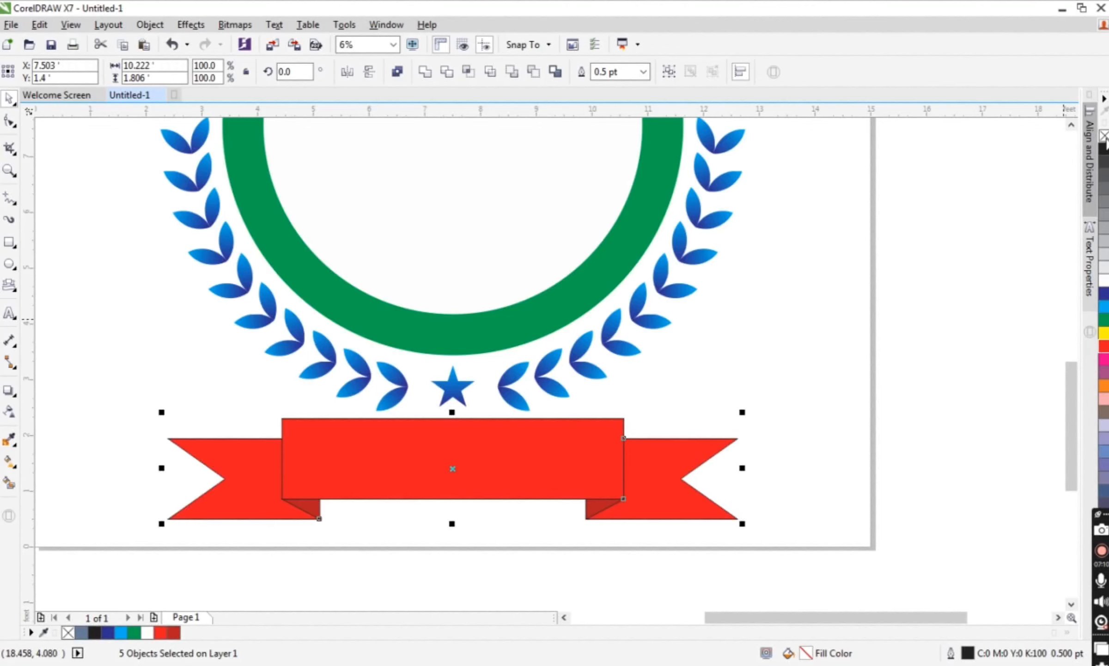
pyautogui.scroll(-2, 567, 456)
pyautogui.scroll(2, 514, 454)
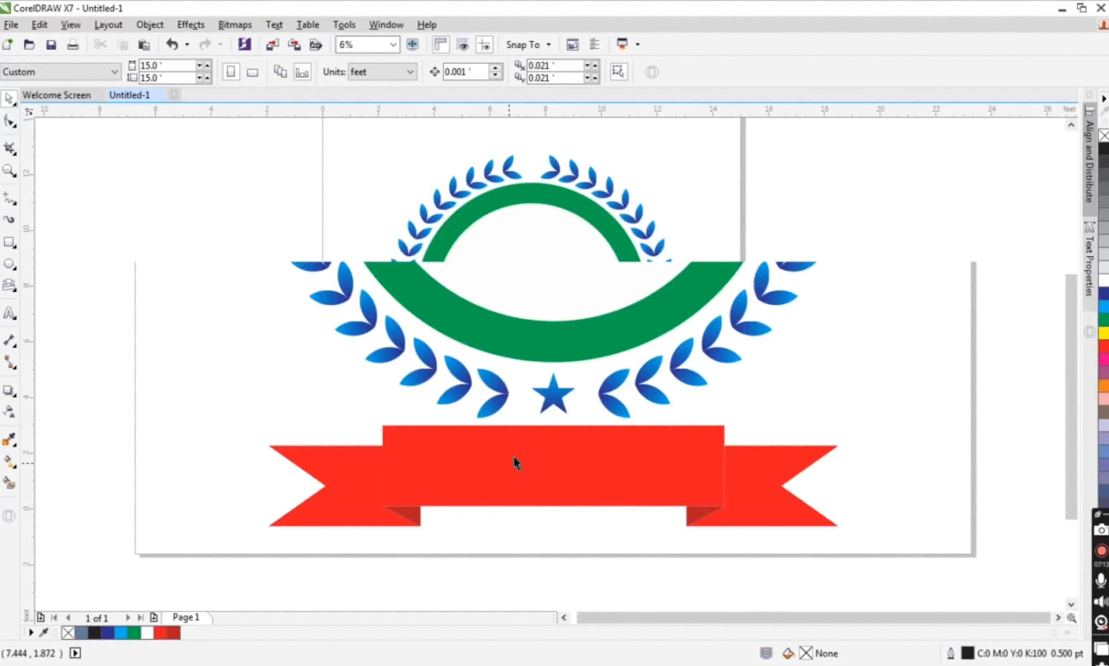
pyautogui.scroll(-2, 514, 454)
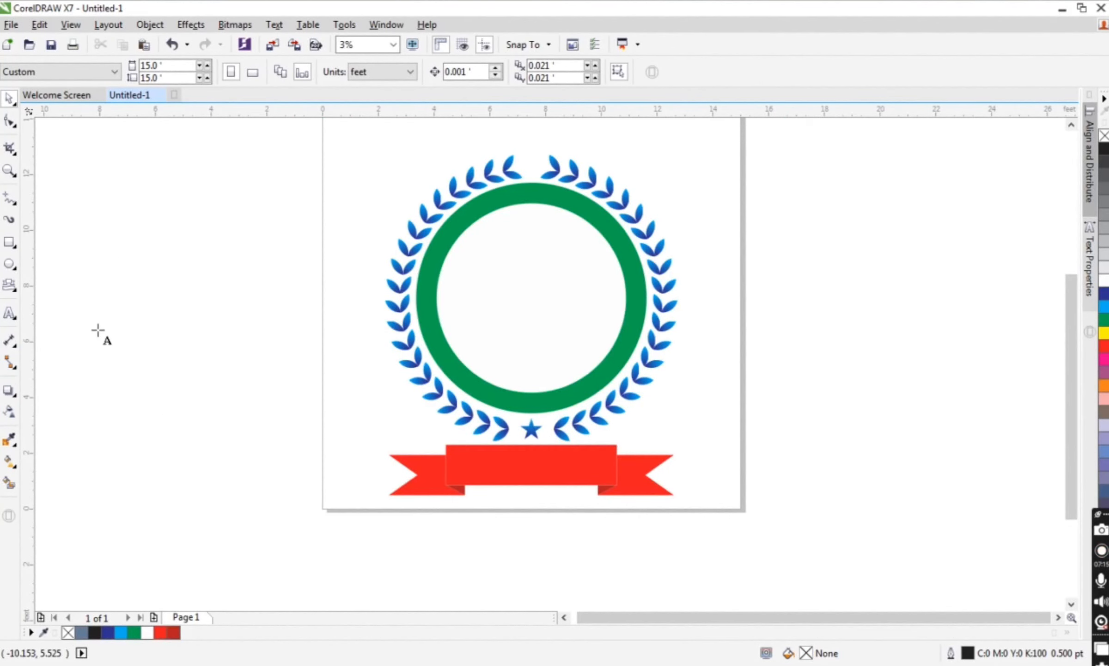
# Add the artistic text "RAM DULARE GANGOTRI DEVI VIDHYA MANDIR" beside the emblem, enlarge it to about 446.6 pt and set it in Arial Black
pyautogui.click(208, 375)
pyautogui.write('S')
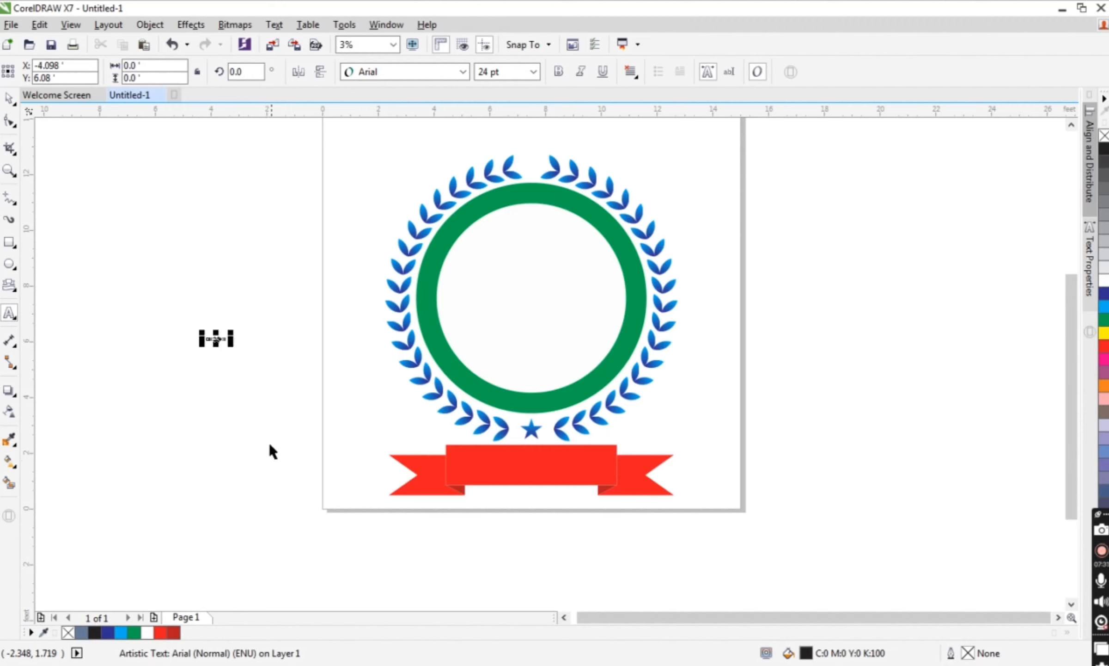
pyautogui.hotkey('ctrl', 'space')
pyautogui.moveTo(233, 345); pyautogui.dragTo(543, 550)
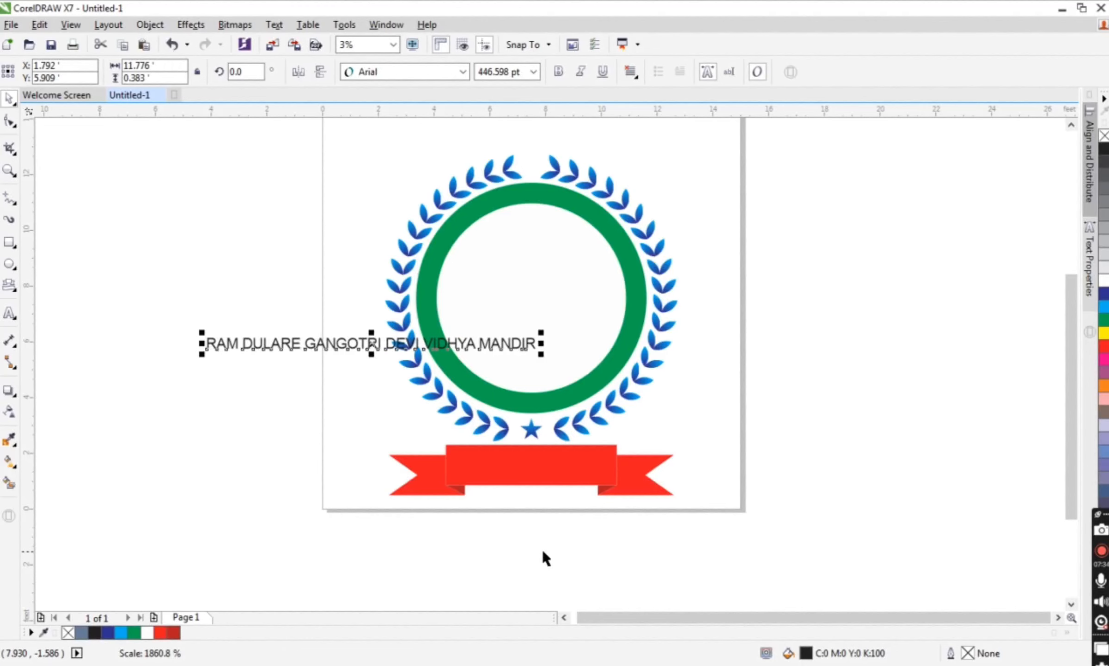
pyautogui.click(420, 74)
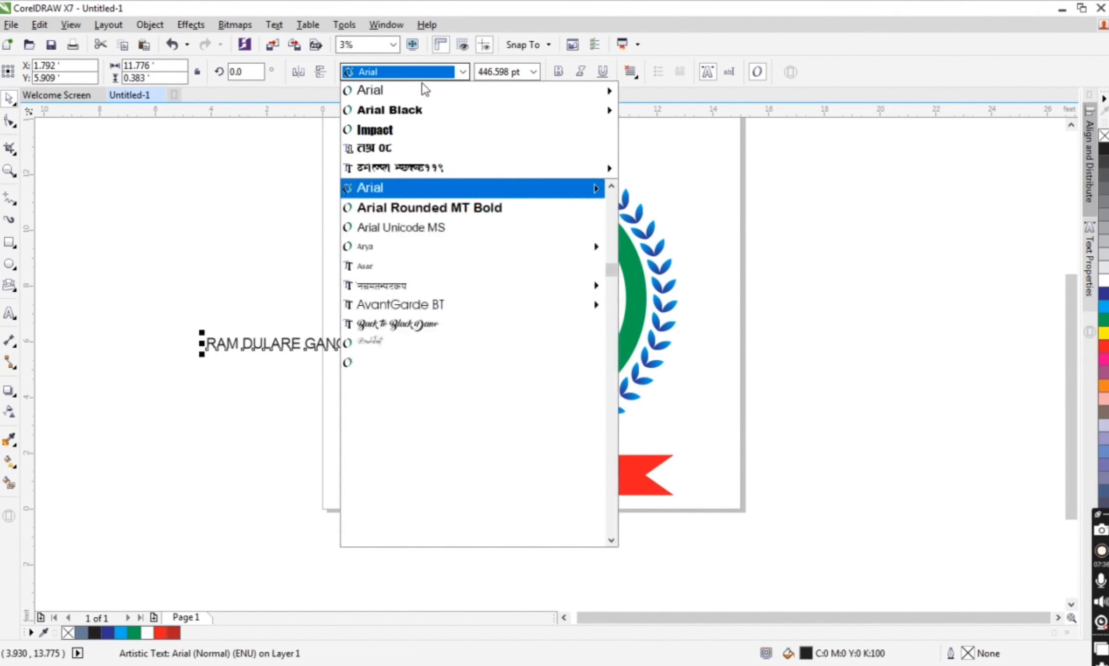
pyautogui.click(419, 110)
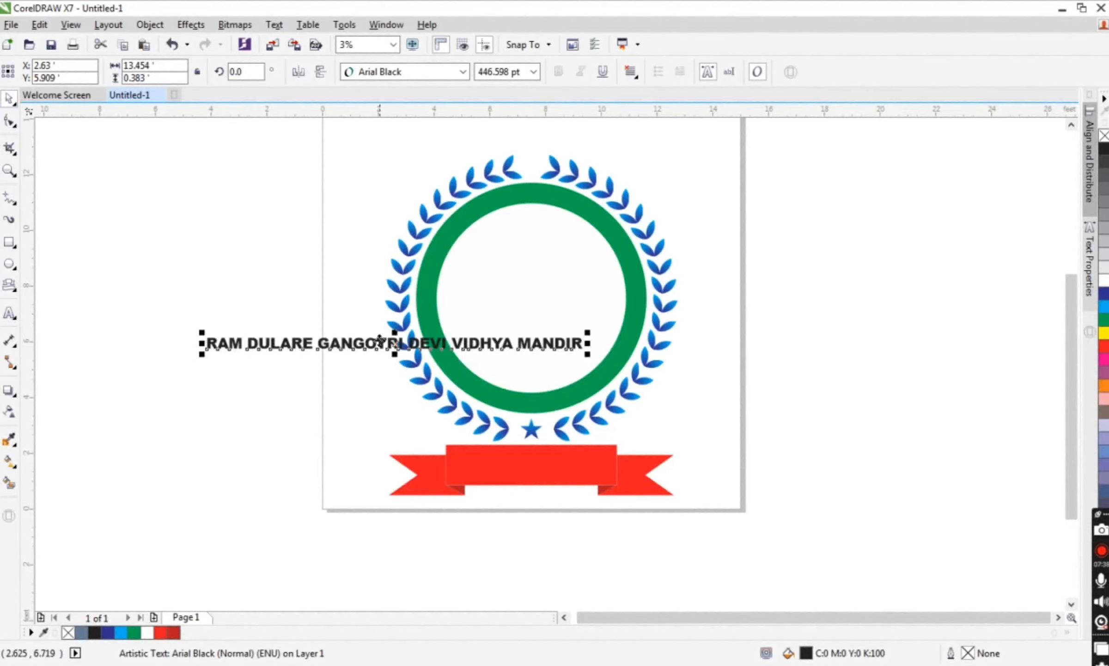
# Fit the school name along the top of the green ring, offset it to -0.54' so it sits within the band, and fill it white
pyautogui.moveTo(375, 343); pyautogui.dragTo(512, 134)
pyautogui.click(274, 25)
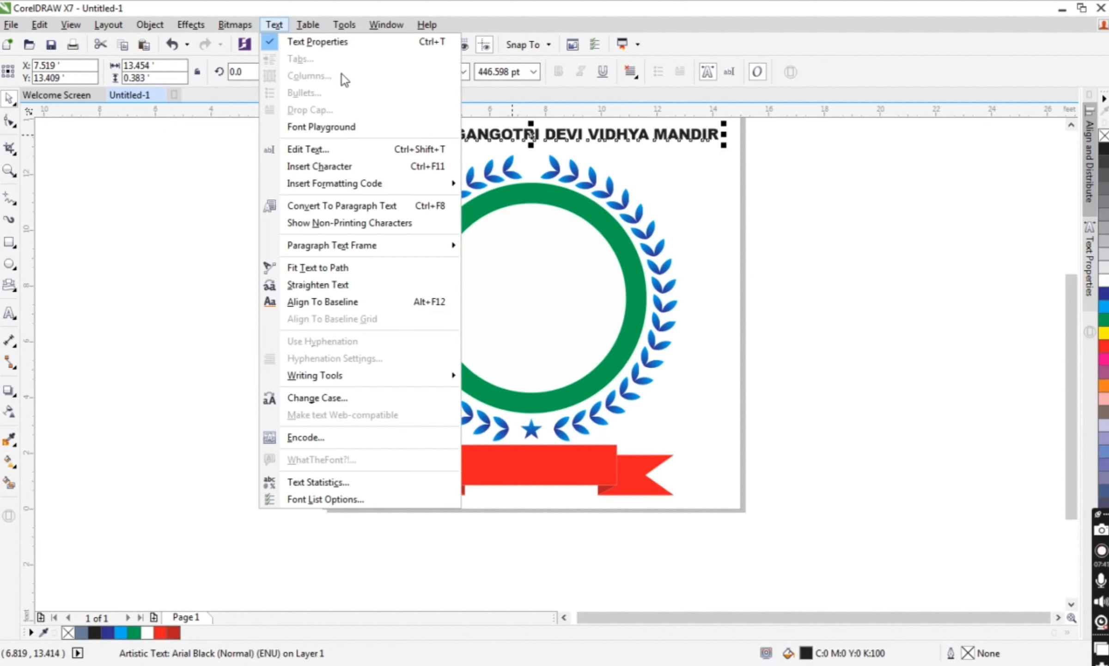
pyautogui.click(351, 267)
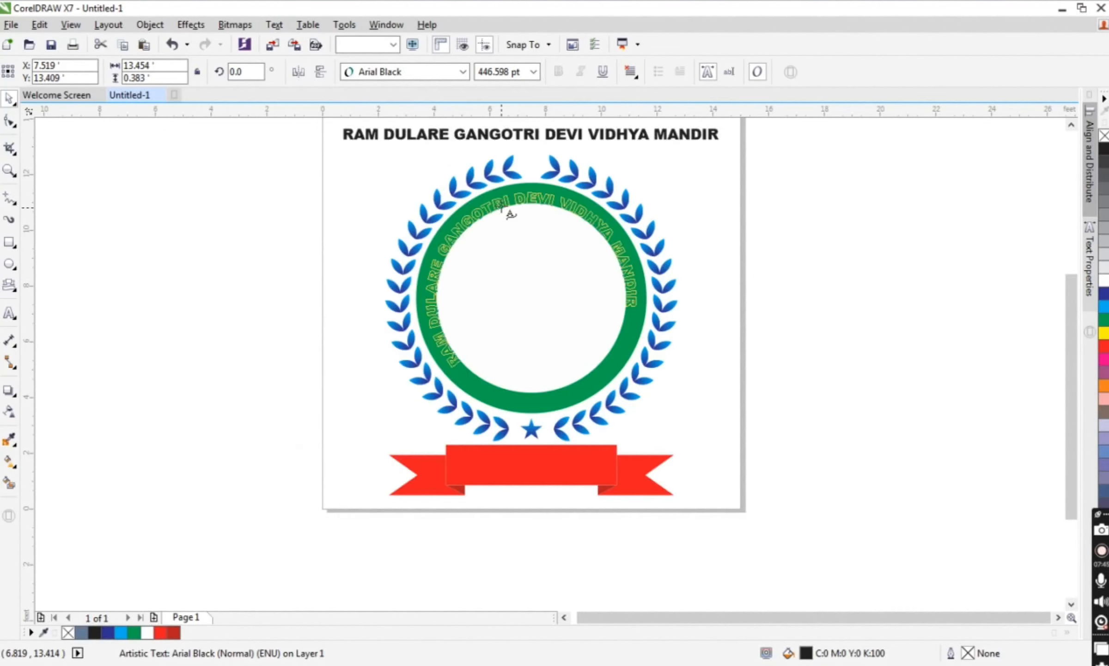
pyautogui.click(536, 203)
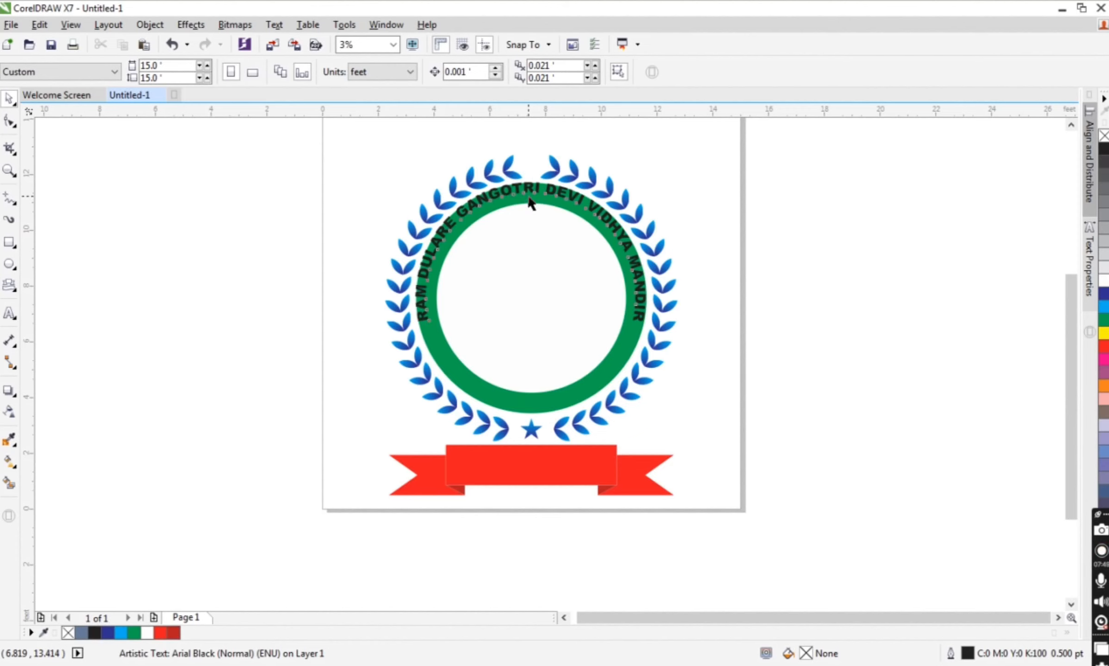
pyautogui.scroll(1, 529, 200)
pyautogui.moveTo(528, 203); pyautogui.dragTo(530, 213)
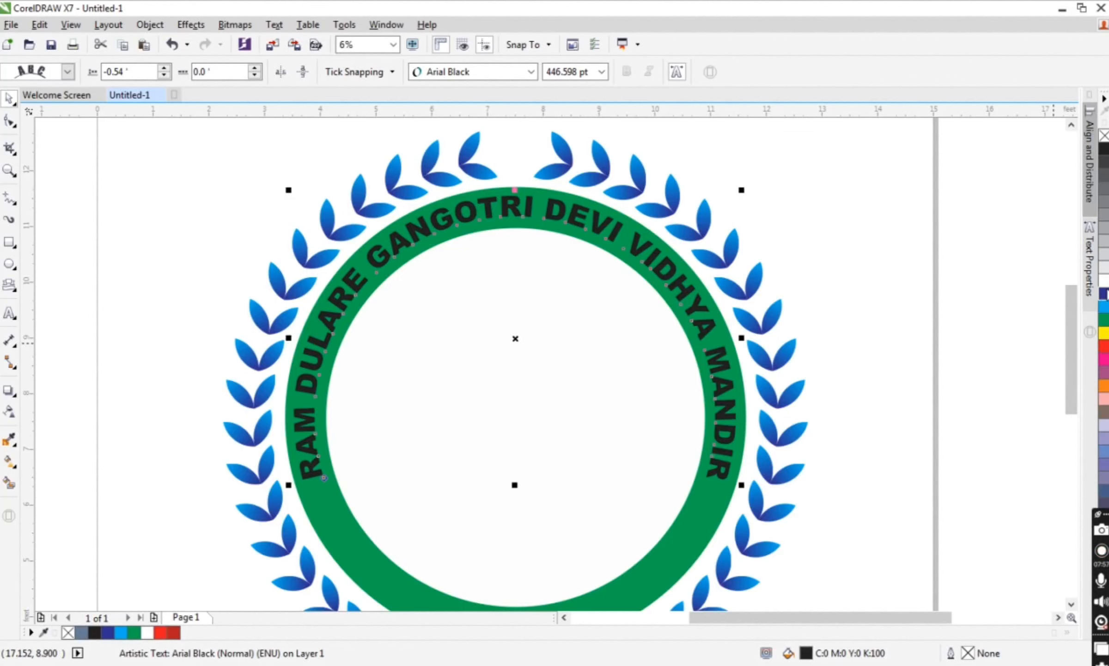
pyautogui.click(1104, 283)
pyautogui.click(485, 239)
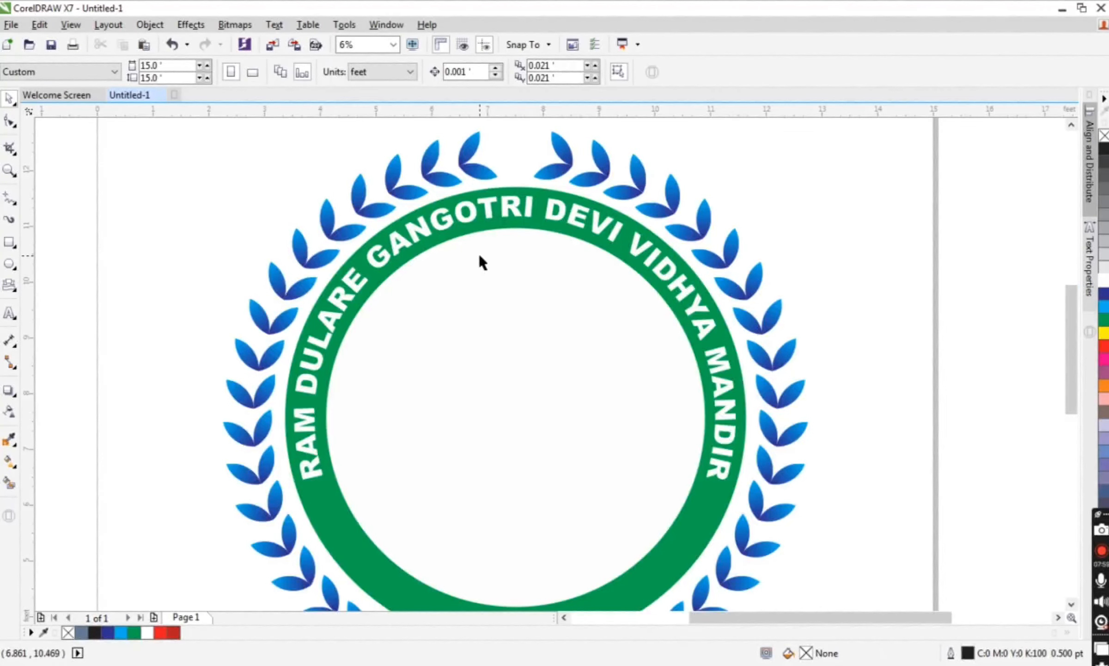
# Place a copy of the green circle with its curved school name beside the emblem and delete that copy
pyautogui.click(508, 206)
pyautogui.press('F3')
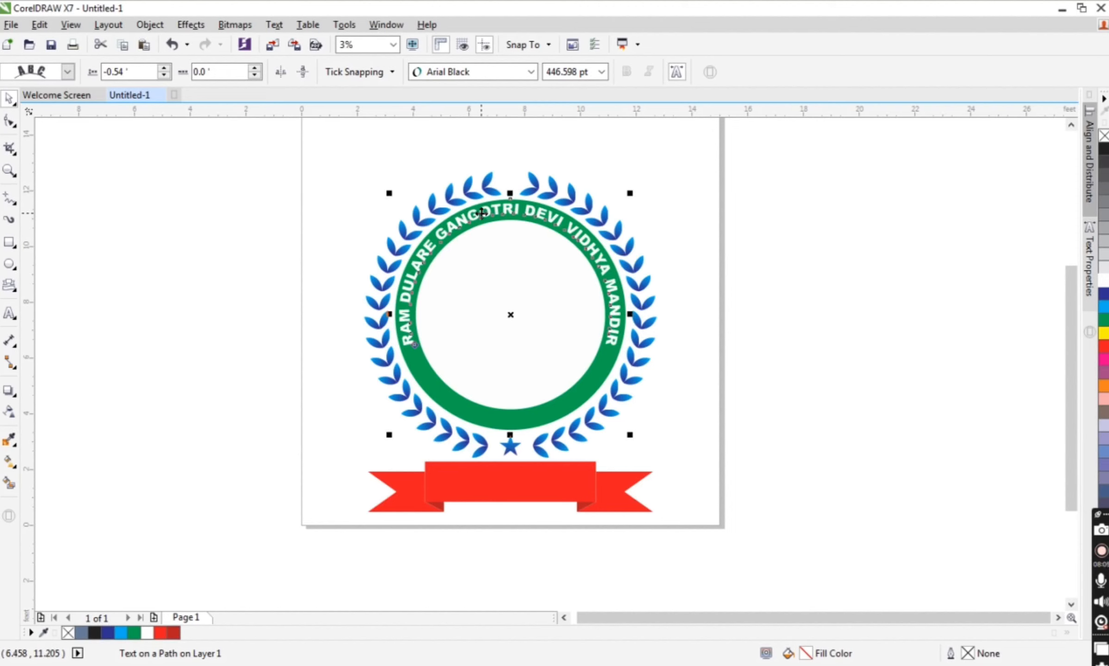
pyautogui.hotkey('shift', 'pageup')
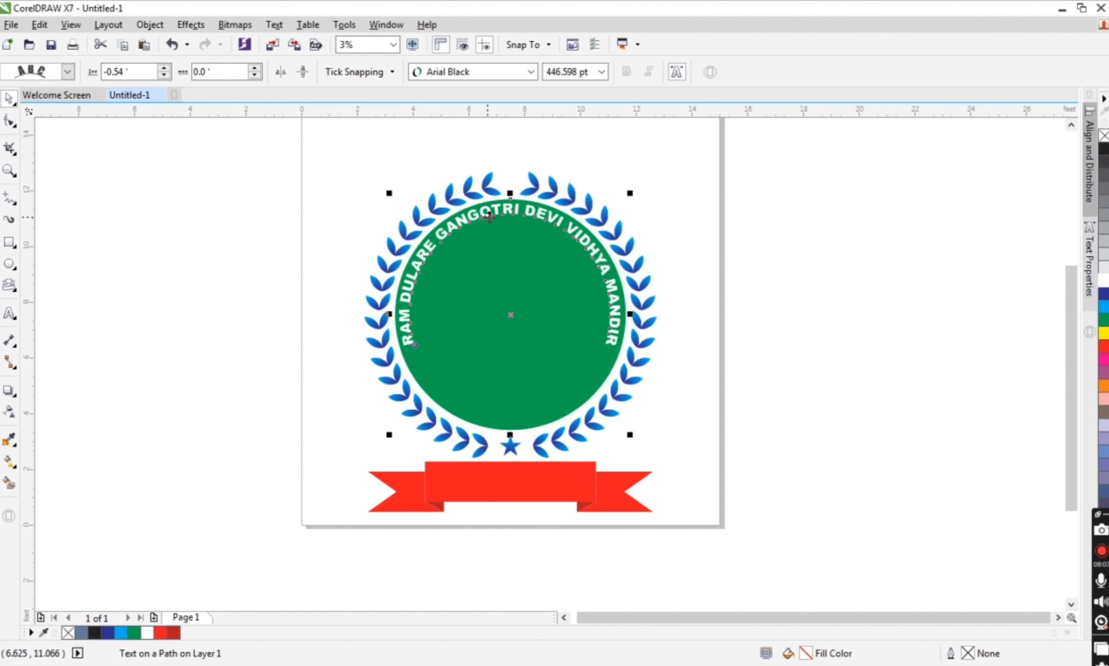
pyautogui.moveTo(494, 210); pyautogui.dragTo(915, 233)
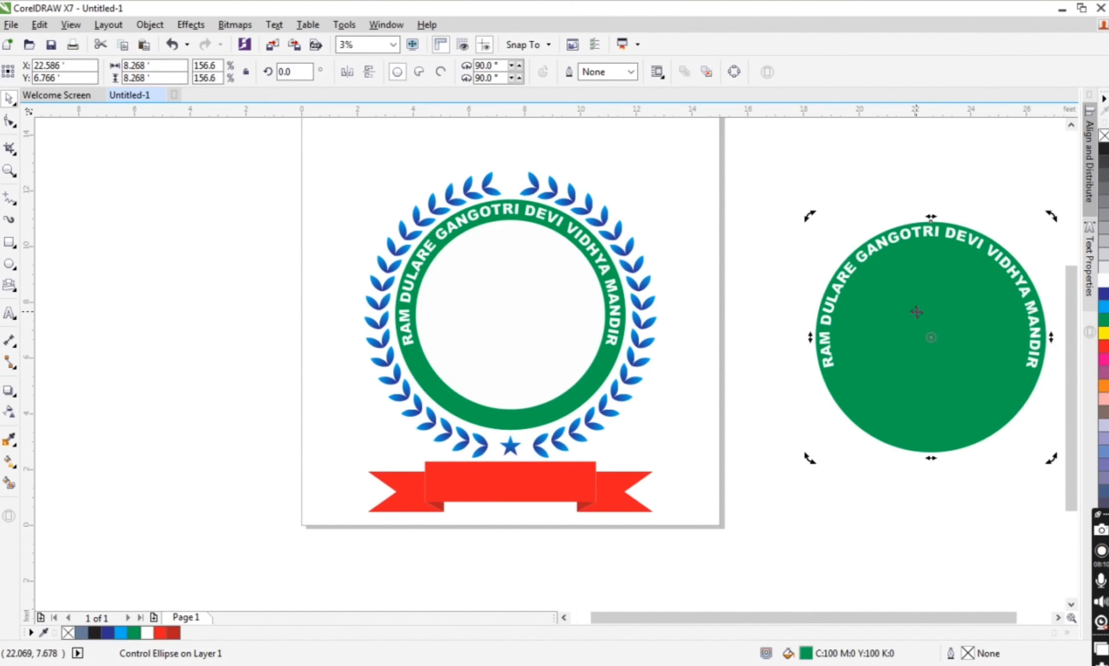
pyautogui.click(897, 226)
pyautogui.press('Delete')
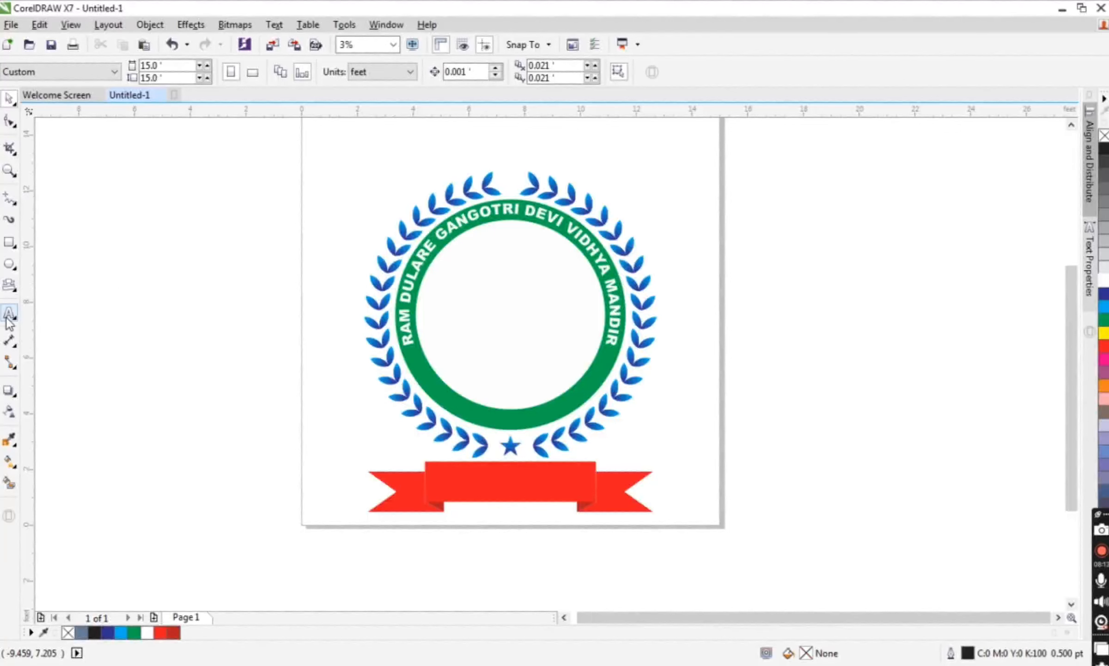
# Add the artistic text "PIPRA VISHWAMBHARPUR" beside the emblem and enlarge it to about 618.8 pt
pyautogui.click(8, 316)
pyautogui.click(214, 349)
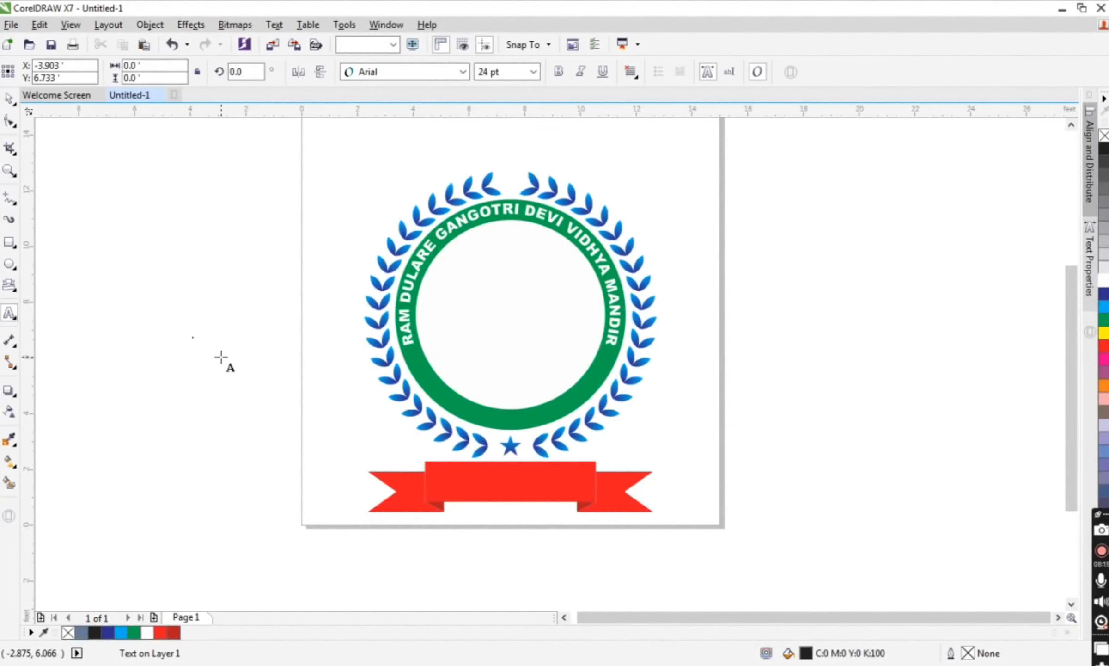
pyautogui.write('BI')
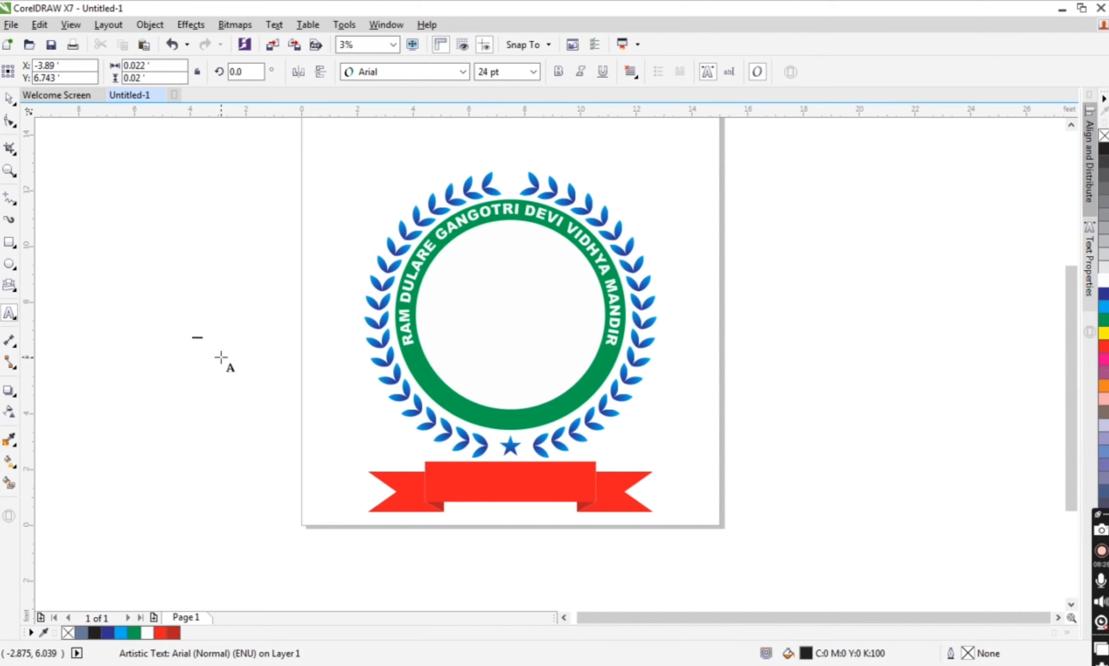
pyautogui.moveTo(203, 349); pyautogui.dragTo(318, 406)
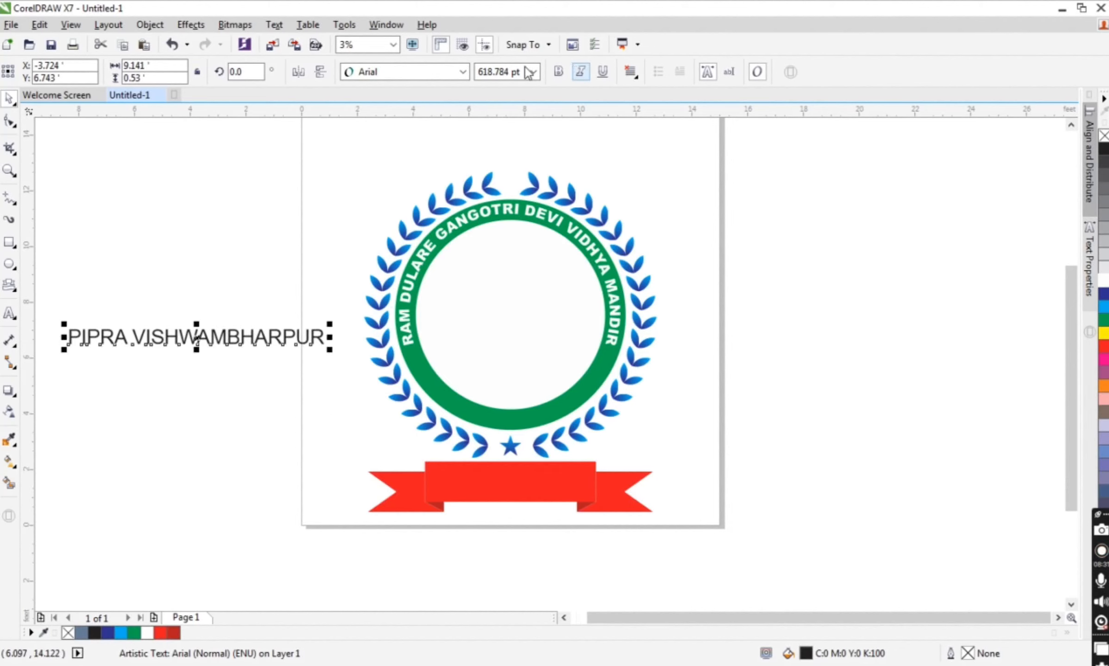
# Copy the font size value of the curved school name
pyautogui.click(520, 213)
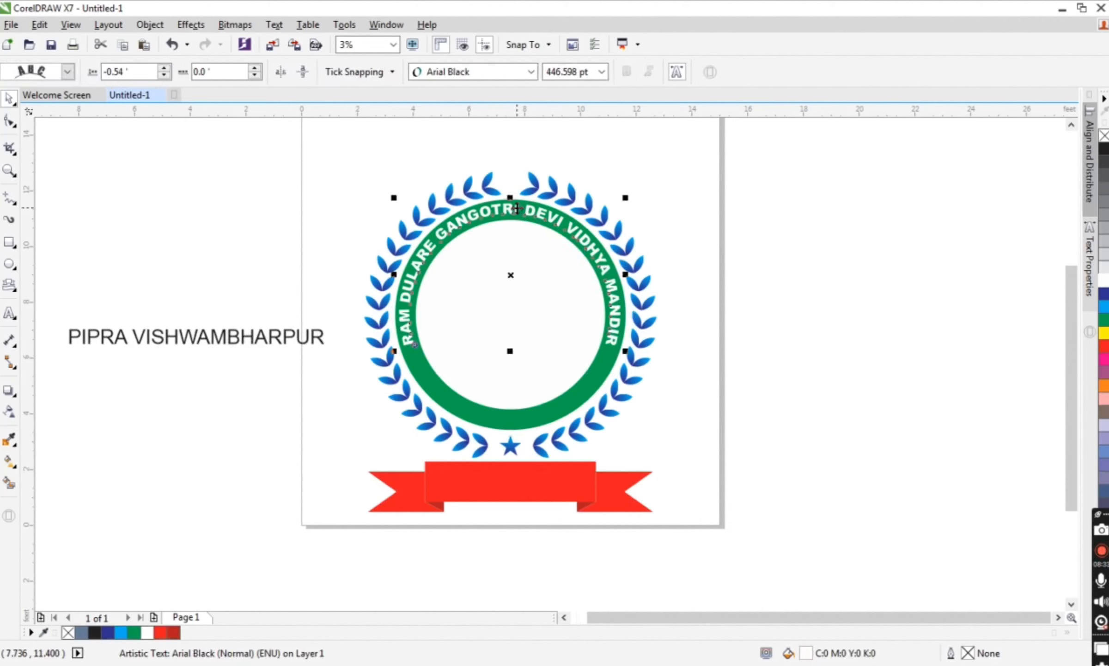
pyautogui.click(586, 73)
pyautogui.hotkey('ctrl', 'c')
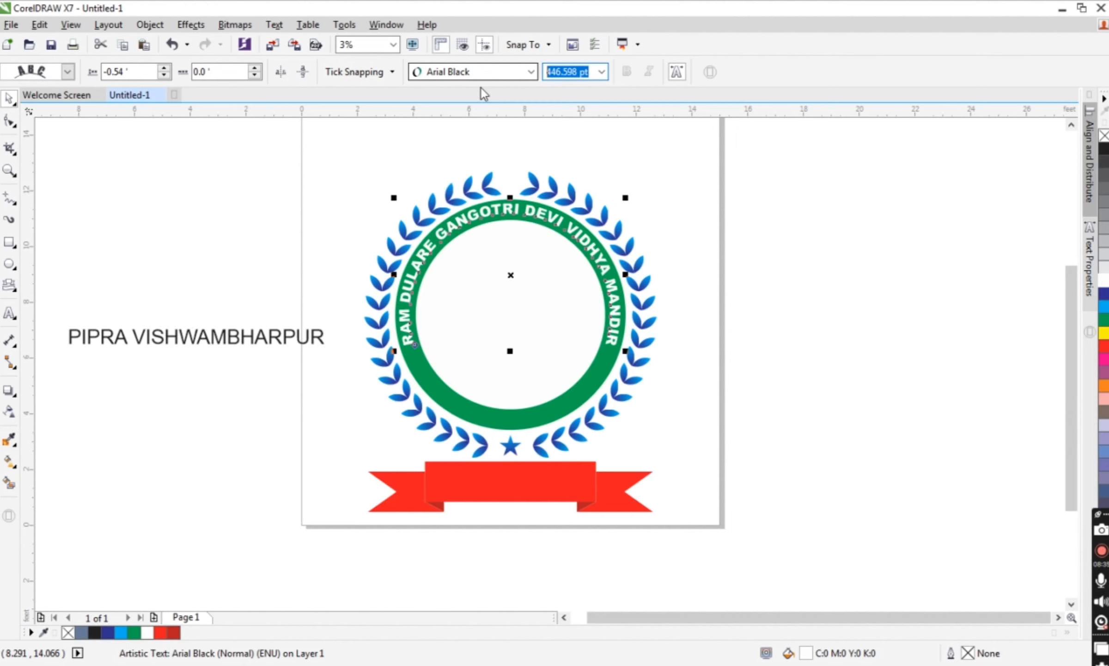
pyautogui.doubleClick(226, 337)
pyautogui.hotkey('ctrl', 'a')
pyautogui.hotkey('ctrl', 'v')
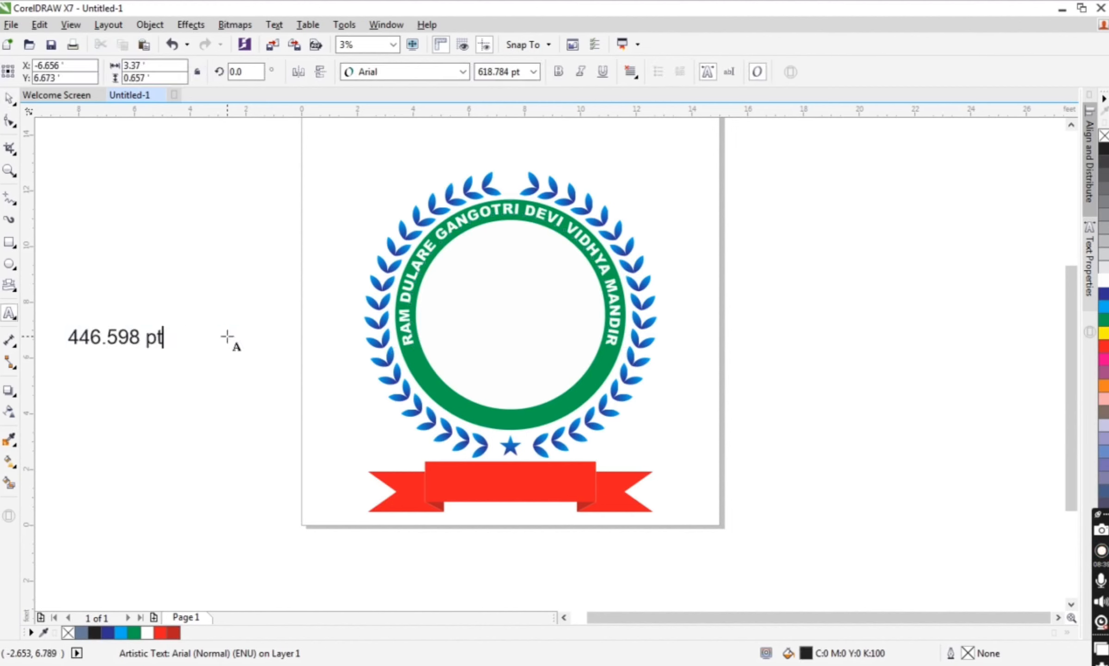
pyautogui.hotkey('ctrl', 'a')
pyautogui.hotkey('ctrl', 'c')
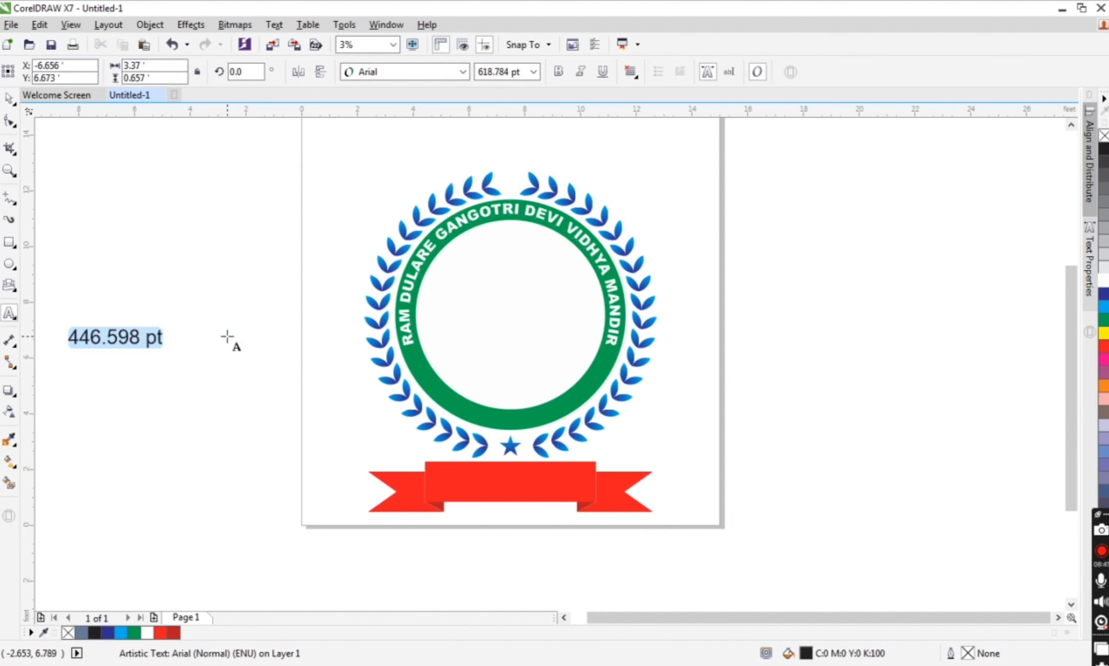
pyautogui.hotkey('ctrl', 'z')
# Set the "PIPRA VISHWAMBHARPUR" text to 446.598 pt in Arial Black
pyautogui.click(501, 71)
pyautogui.hotkey('ctrl', 'v')
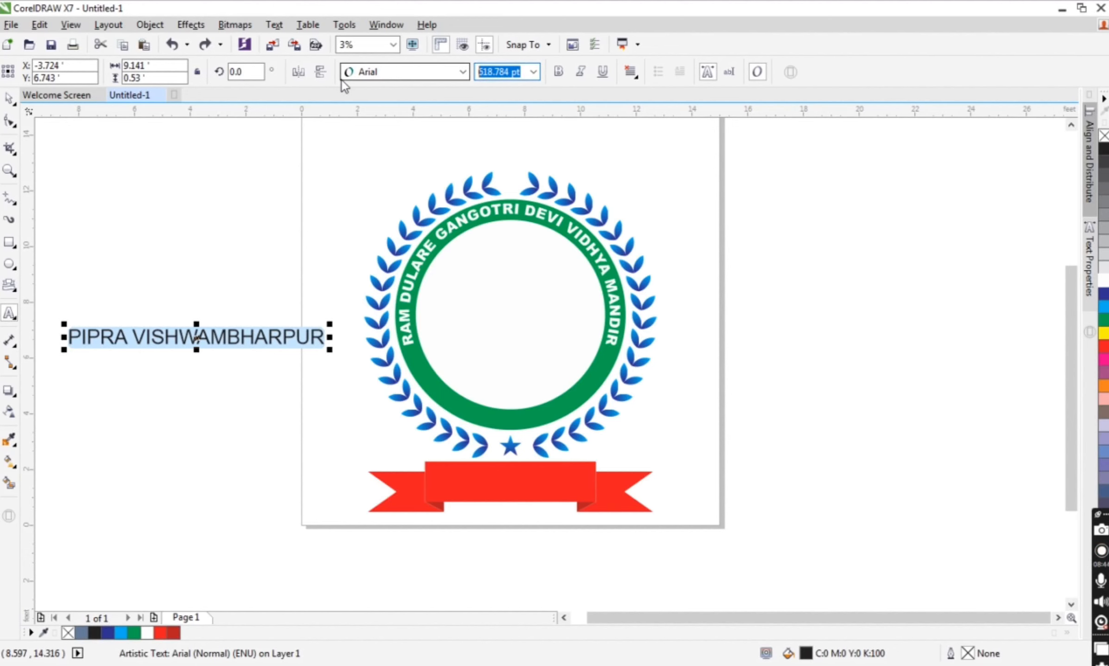
pyautogui.press('Return')
pyautogui.click(384, 73)
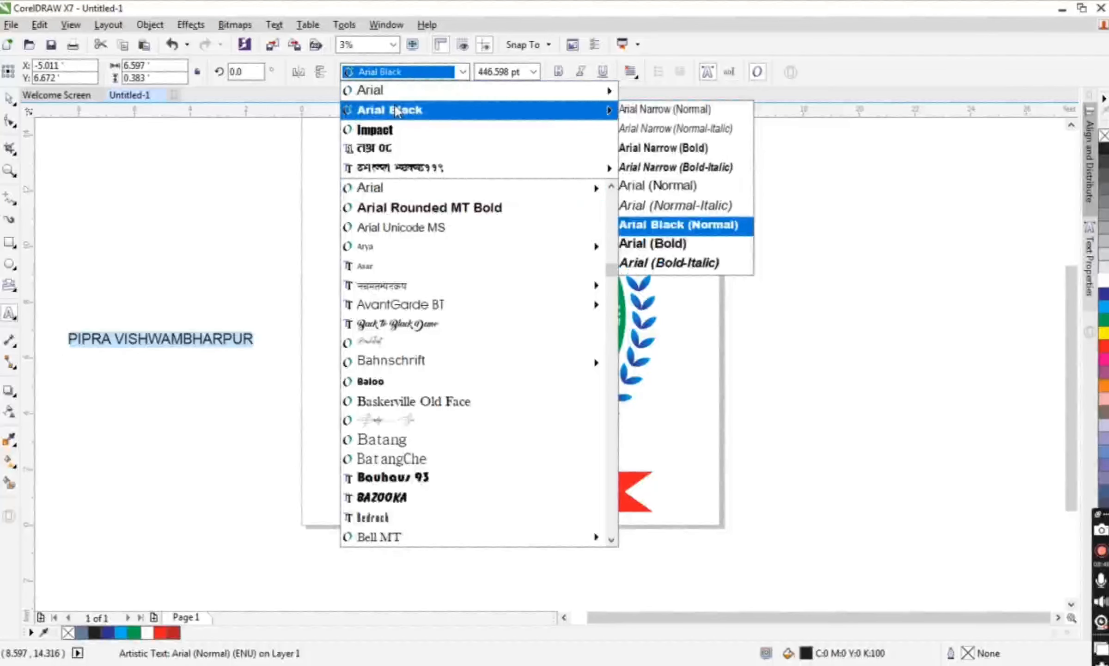
pyautogui.click(396, 110)
# Append ", PHARENDA" to the place name text
pyautogui.hotkey('ctrl', 'space')
pyautogui.hotkey('ctrl', 'space')
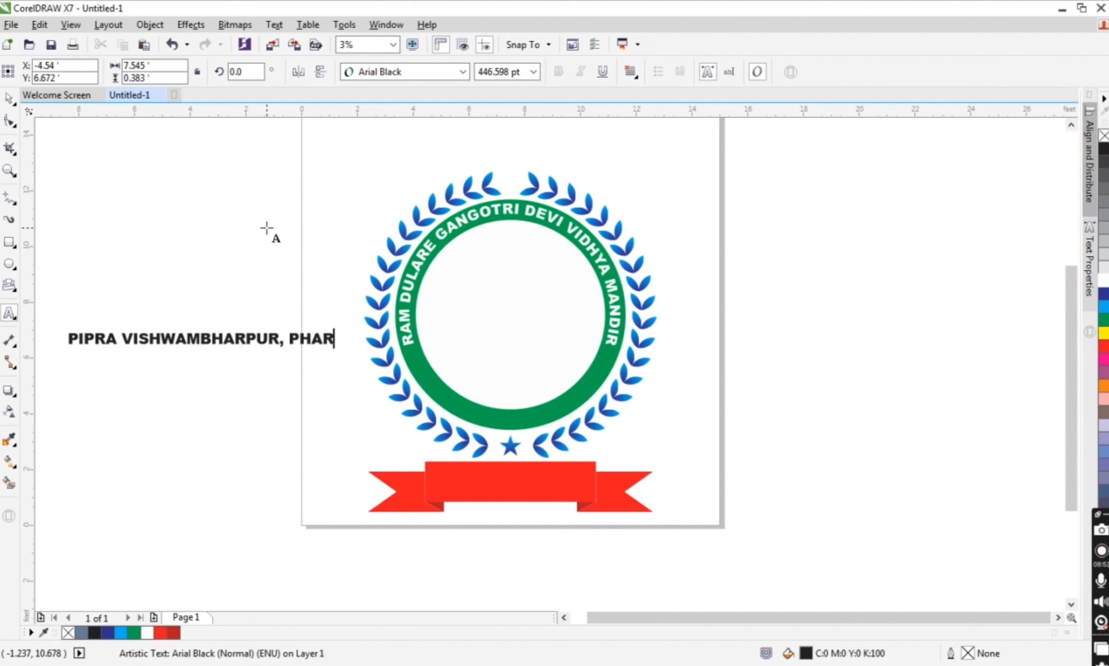
pyautogui.hotkey('ctrl', 'space')
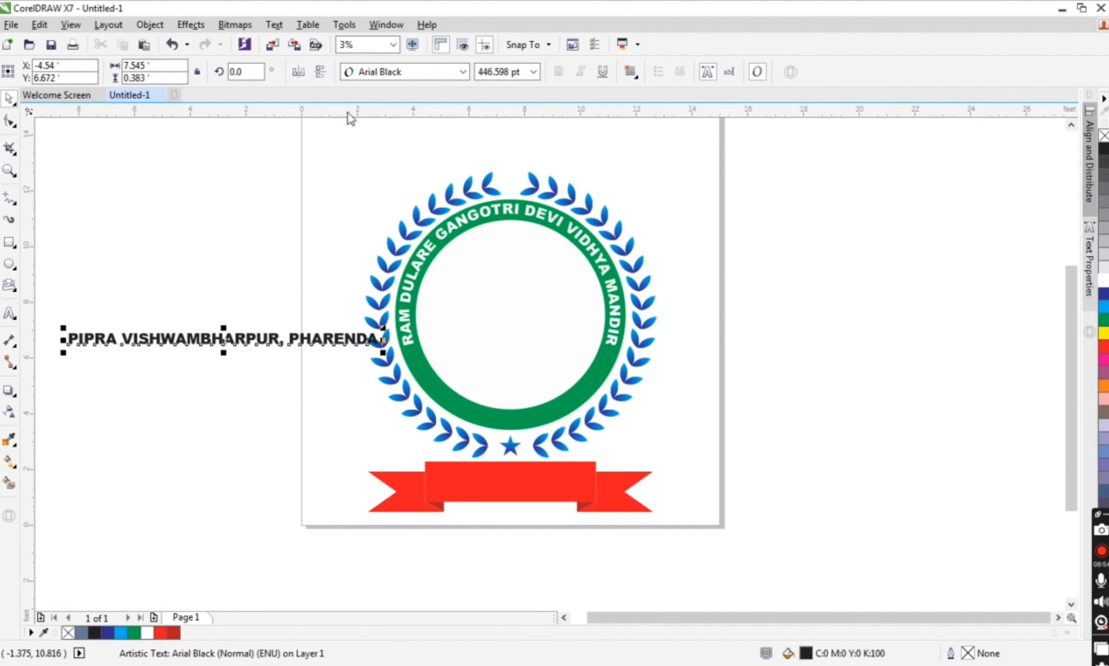
# Fit the place name text along the lower part of the emblem's inner circle
pyautogui.click(274, 25)
pyautogui.click(305, 263)
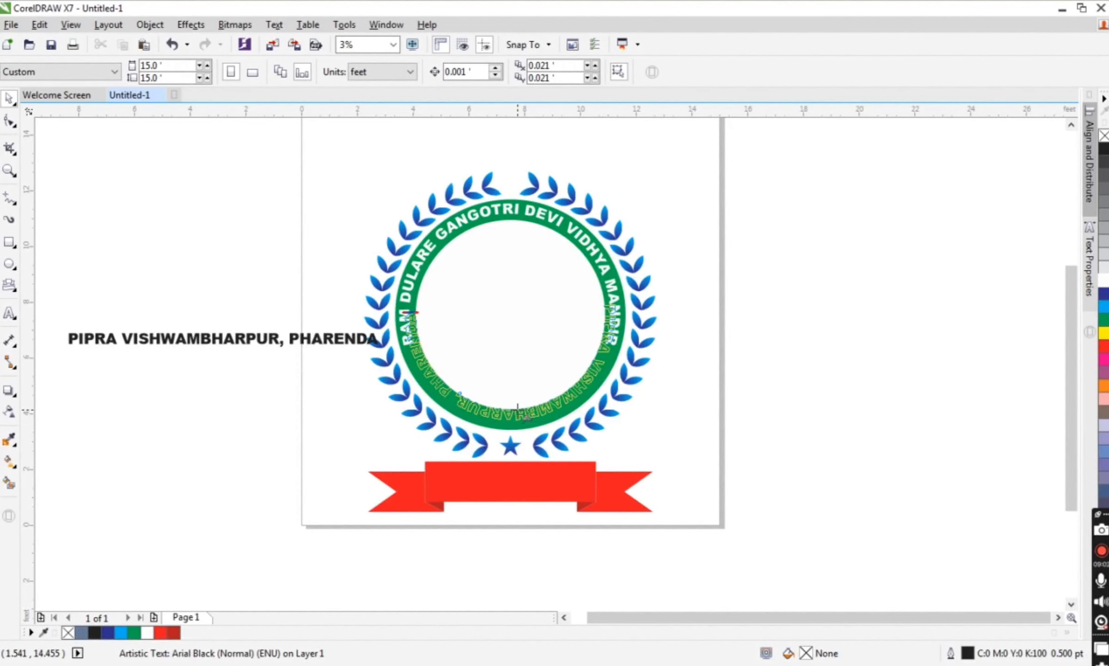
pyautogui.click(516, 412)
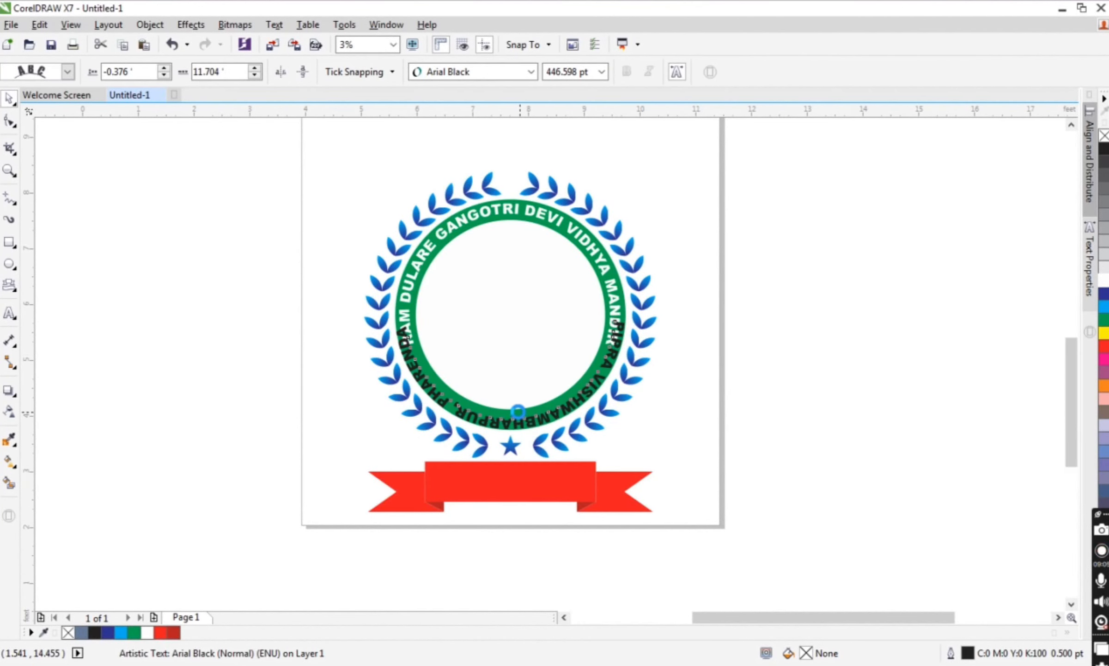
# Delete ", PHARENDA" from the curved place name so only "PIPRA VISHWAMBHARPUR" remains
pyautogui.scroll(2, 518, 412)
pyautogui.moveTo(398, 405); pyautogui.dragTo(259, 259)
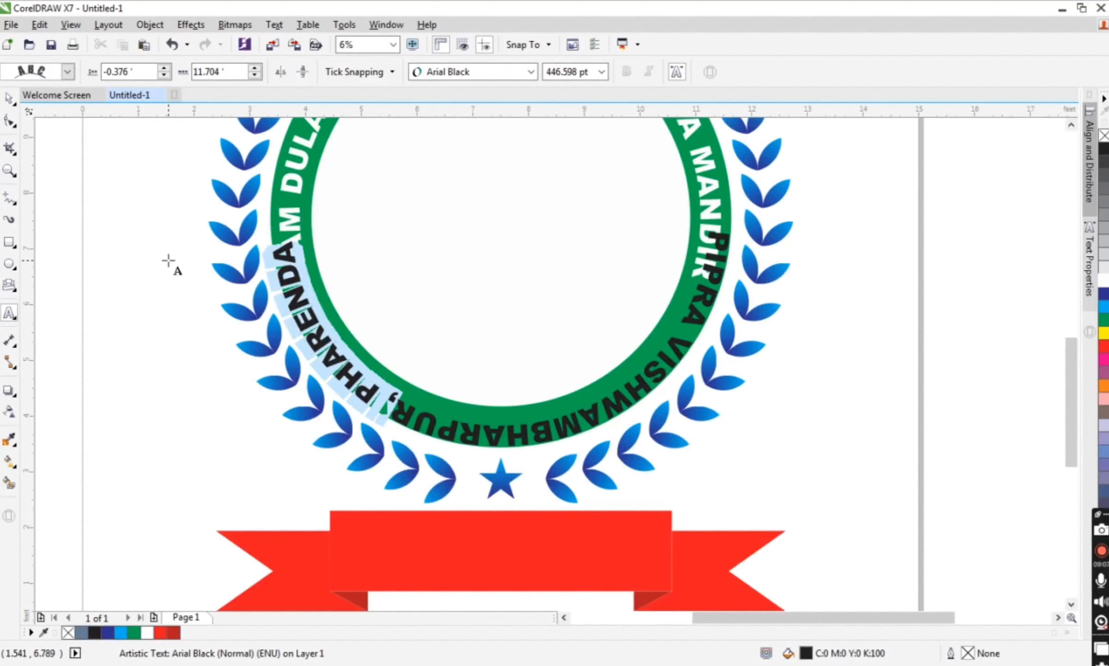
pyautogui.press('BackSpace')
pyautogui.hotkey('ctrl', 'space')
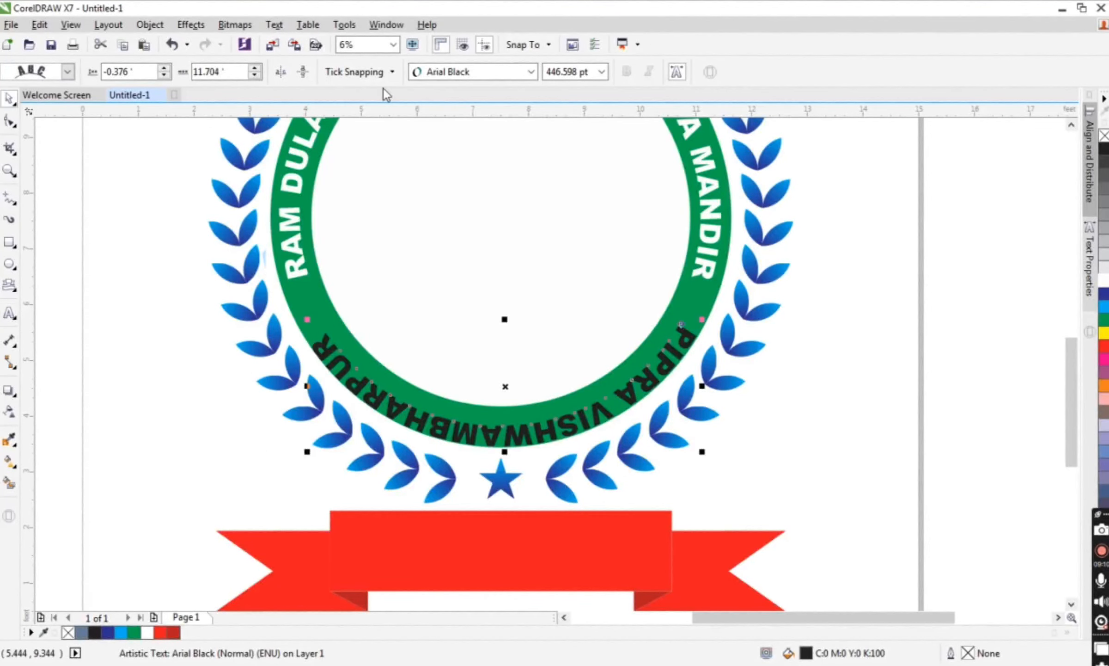
# Mirror the curved place name in both directions and centre it in the green band at a -0.189' distance from the path
pyautogui.click(302, 72)
pyautogui.click(281, 73)
pyautogui.scroll(2, 494, 445)
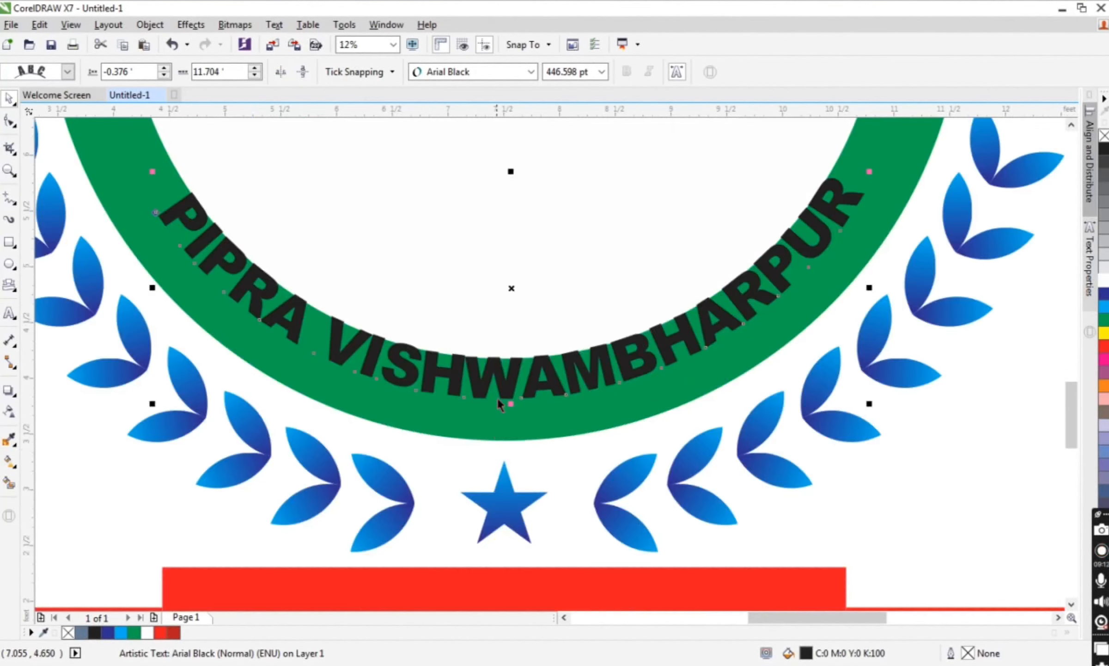
pyautogui.moveTo(505, 399); pyautogui.dragTo(504, 408)
pyautogui.scroll(-2, 469, 400)
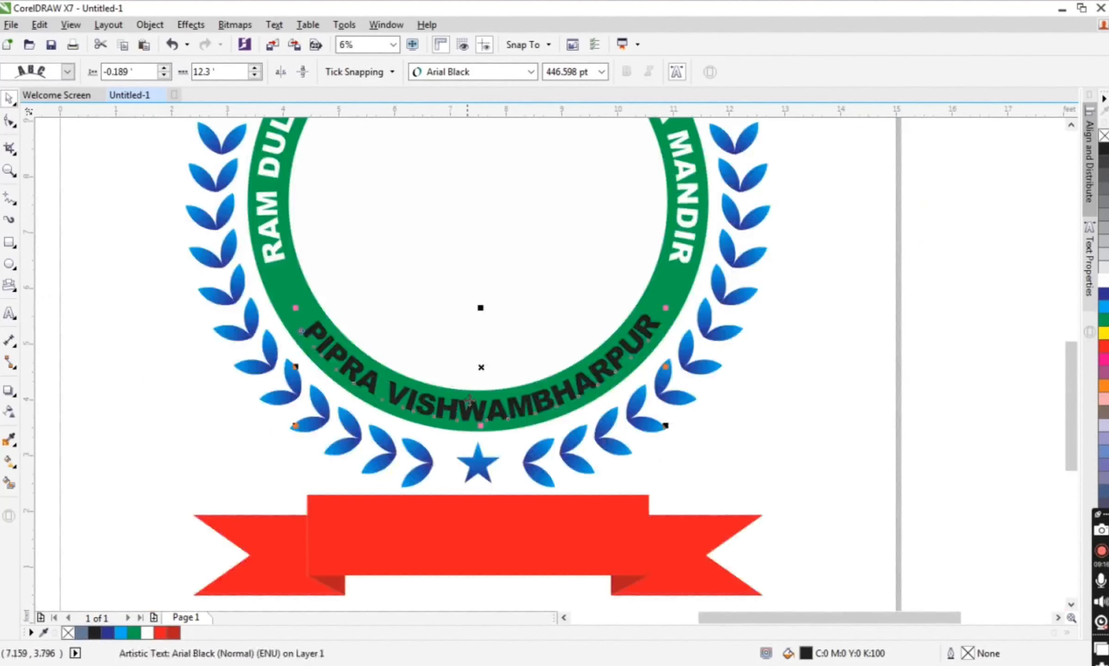
# Fill the curved place name with yellow
pyautogui.click(1103, 332)
pyautogui.press('Escape')
pyautogui.scroll(2, 263, 268)
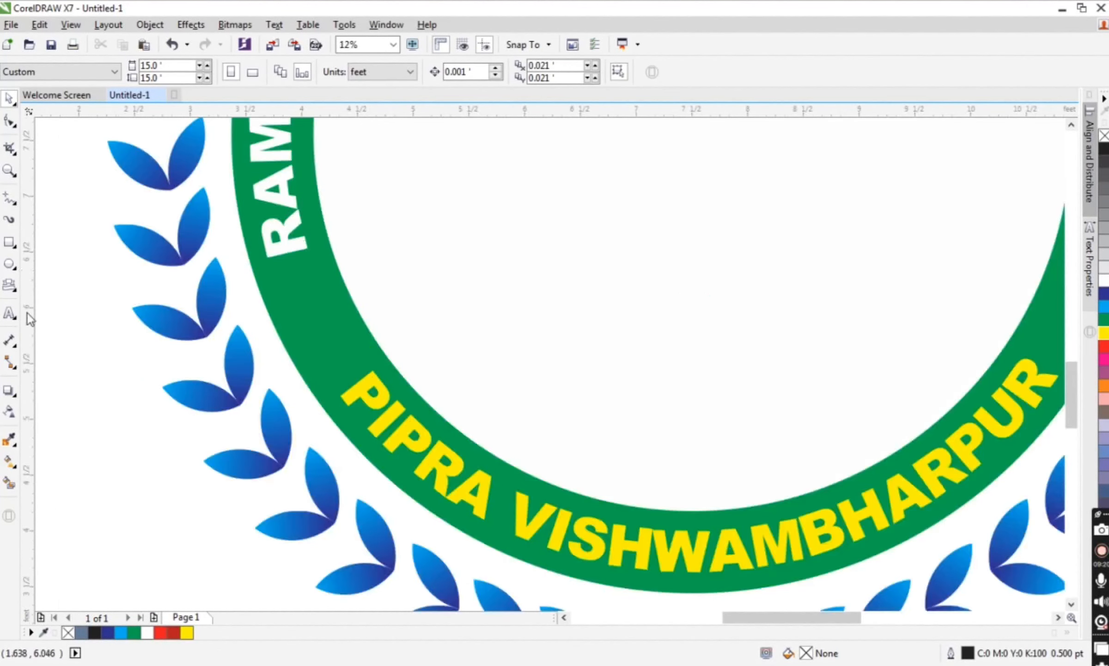
# Duplicate the blue star onto the left side of the green ring, between the starts of the two curved texts
pyautogui.scroll(-2, 214, 379)
pyautogui.click(444, 518)
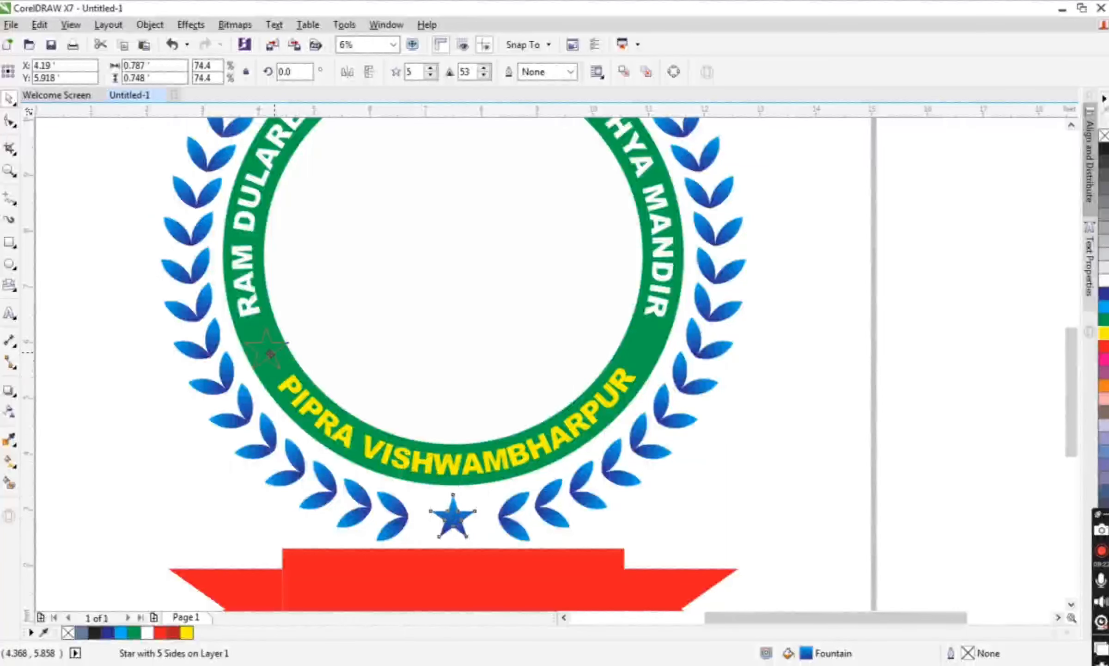
pyautogui.moveTo(275, 349); pyautogui.dragTo(273, 348)
pyautogui.scroll(4, 265, 342)
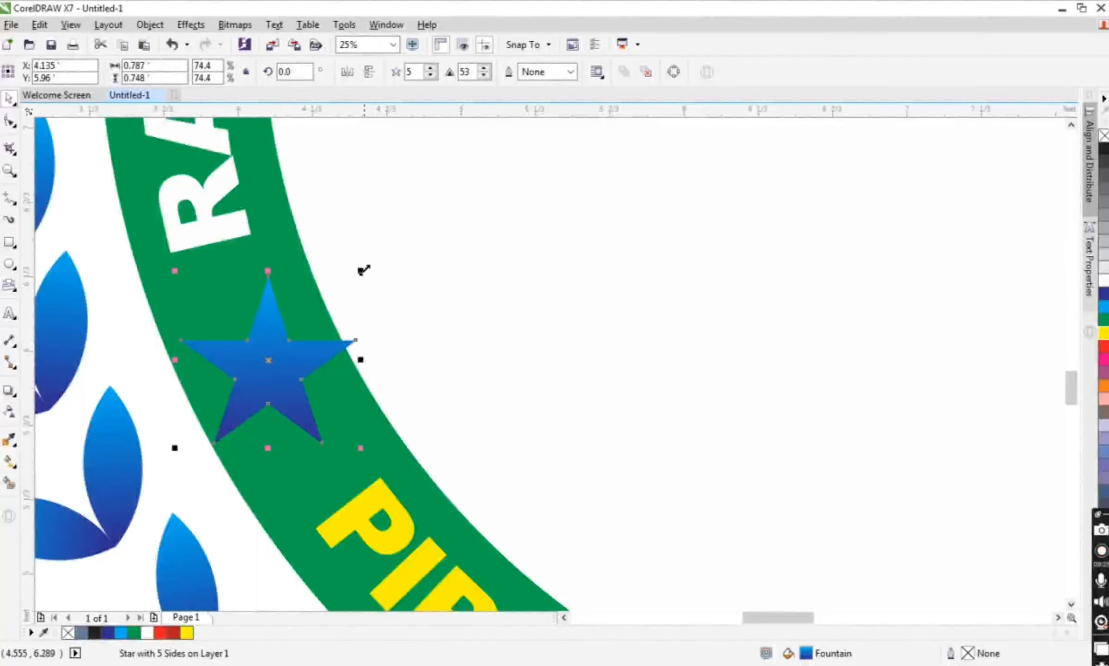
pyautogui.click(355, 279)
pyautogui.click(300, 322)
pyautogui.click(273, 328)
pyautogui.click(360, 280)
pyautogui.click(269, 331)
pyautogui.click(268, 330)
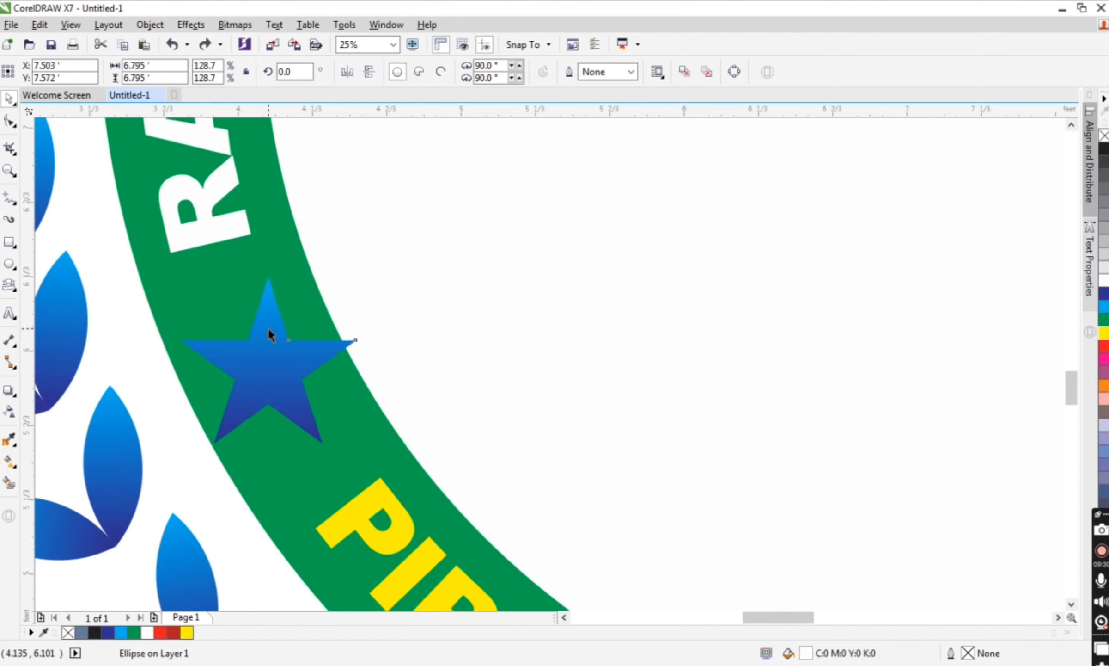
# Shrink the star on the ring about its centre to about 0.552' wide and 0.525' high
pyautogui.click(269, 334)
pyautogui.moveTo(371, 279); pyautogui.dragTo(335, 295)
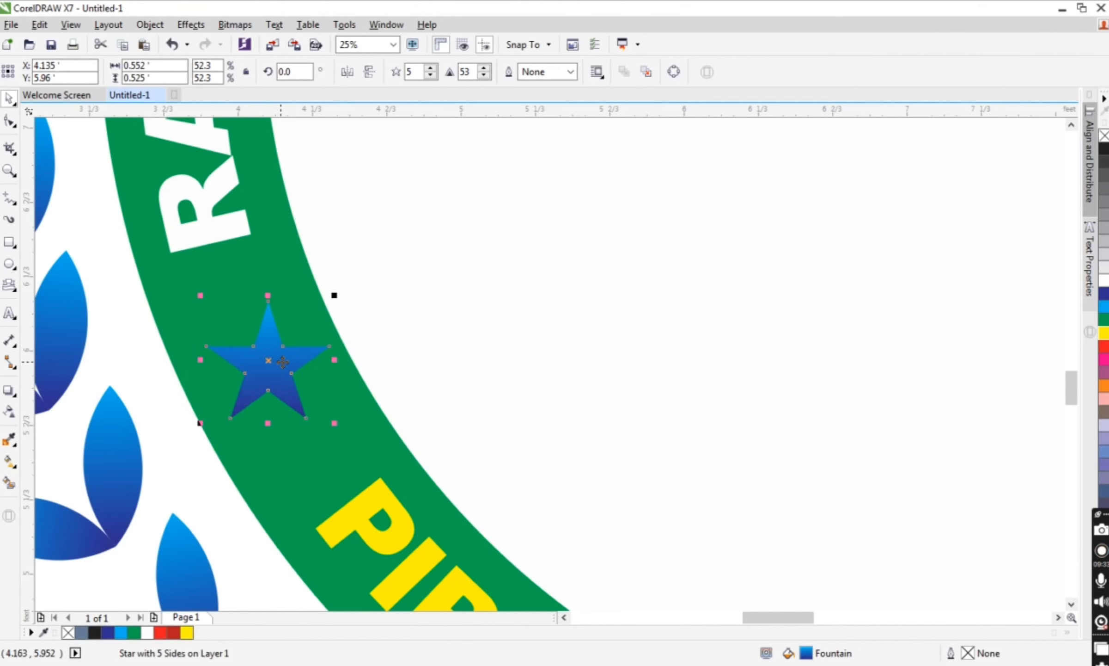
# Fill the ring's star white and place a matching copy on the opposite side, between the ends of the curved texts
pyautogui.moveTo(283, 362); pyautogui.dragTo(1003, 364)
pyautogui.scroll(-1, 231, 348)
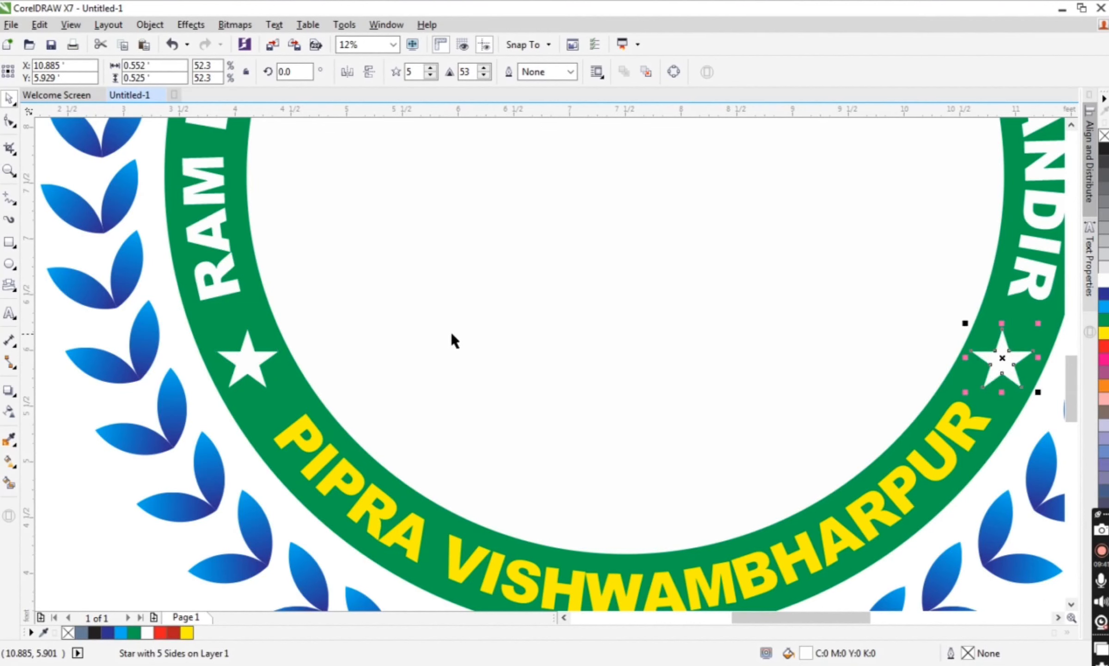
pyautogui.scroll(-2, 448, 335)
pyautogui.press('Escape')
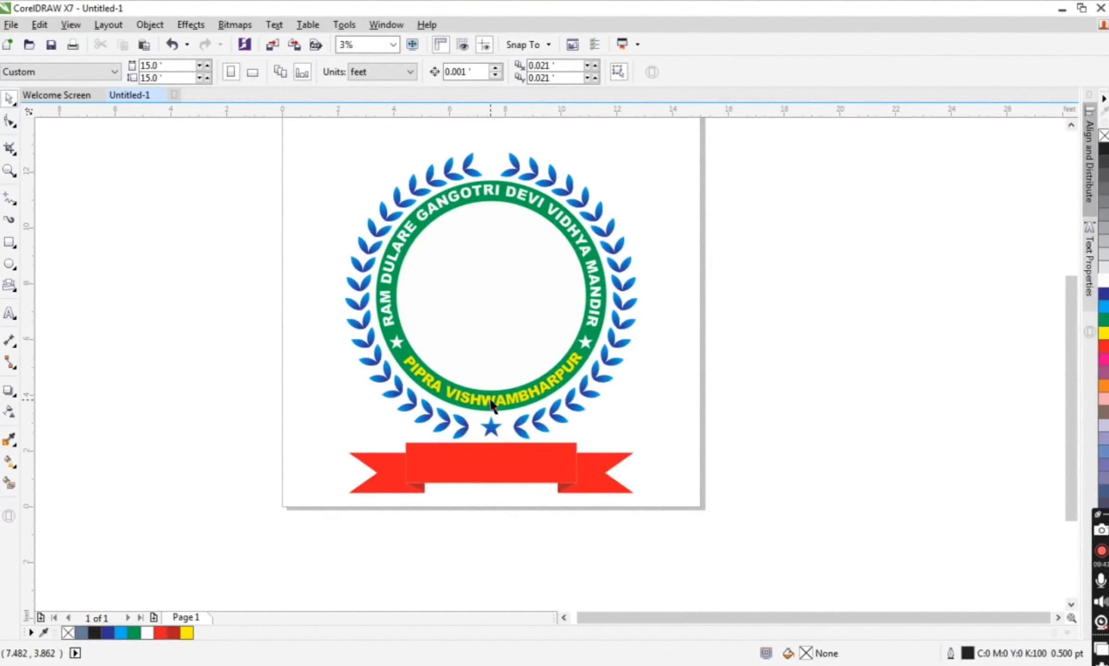
# Add the artistic text MAHARAJGANJ beside the page and format it in Impact at 446.598 pt
pyautogui.scroll(1, 491, 399)
pyautogui.scroll(-1, 488, 389)
pyautogui.click(10, 314)
pyautogui.click(148, 336)
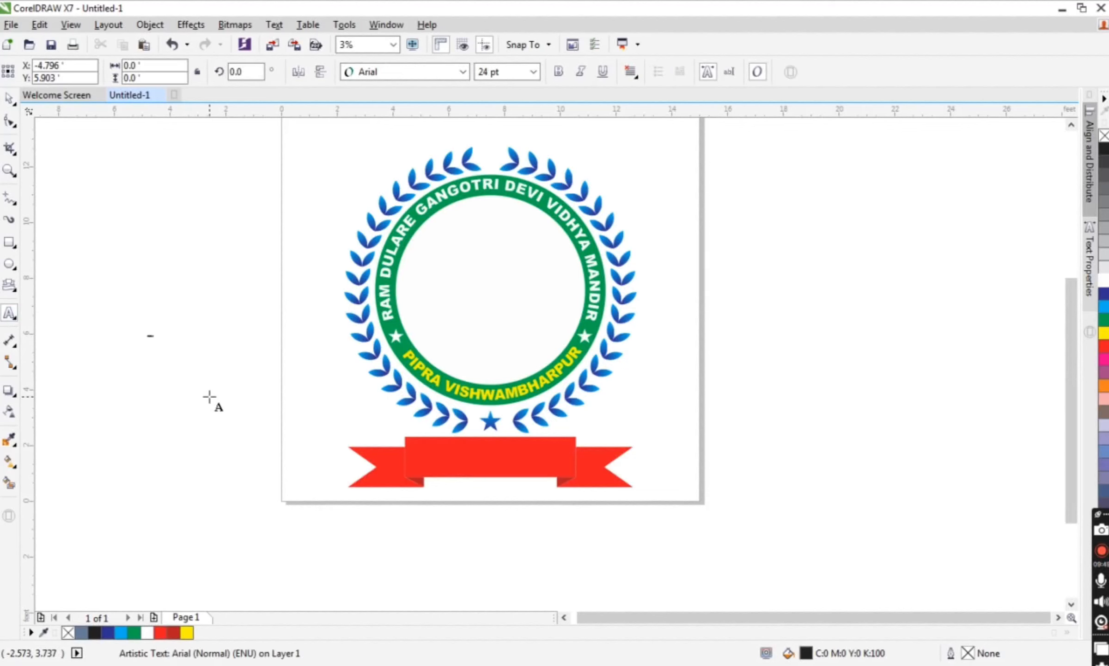
pyautogui.hotkey('ctrl', 'space')
pyautogui.click(512, 71)
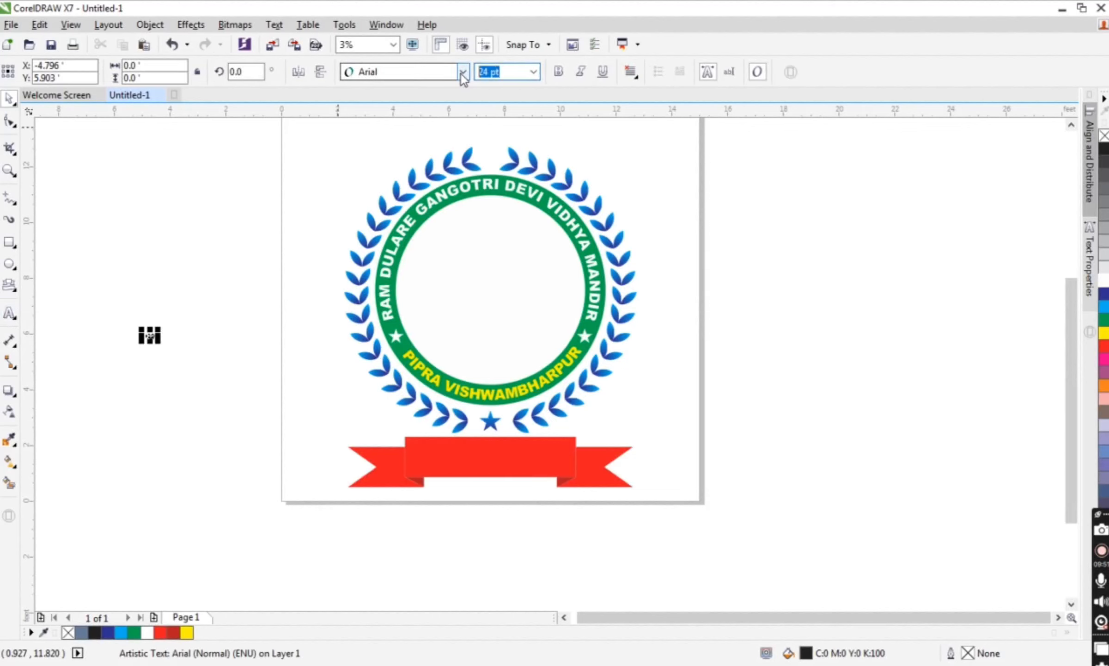
pyautogui.write('446.598 pt')
pyautogui.press('Return')
pyautogui.click(403, 73)
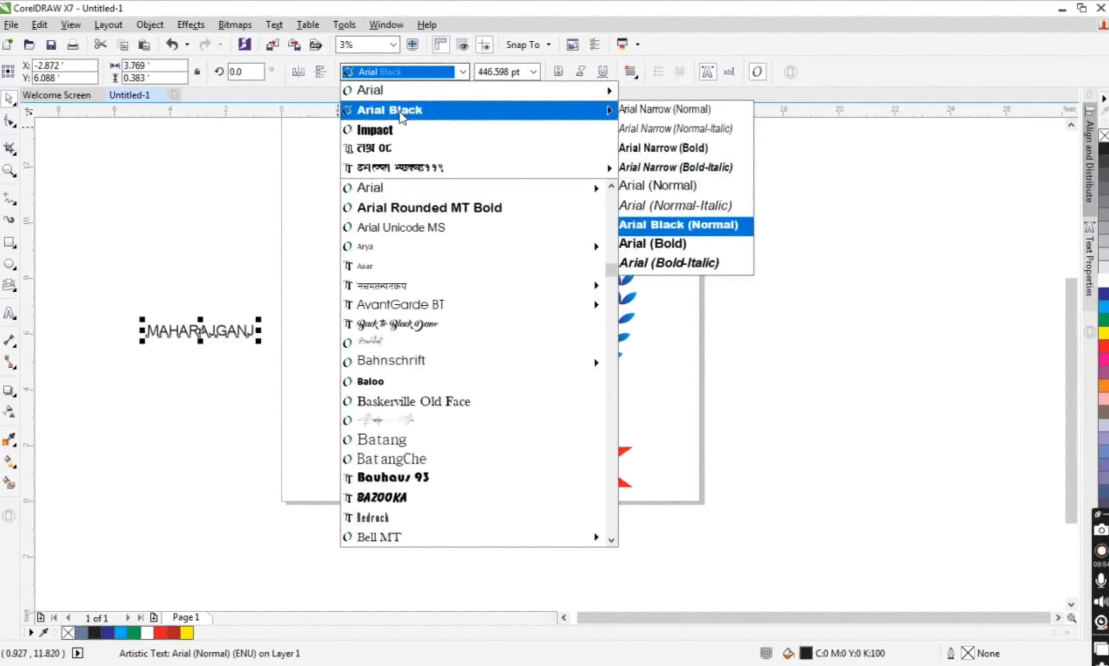
pyautogui.click(372, 126)
# Enlarge the MAHARAJGANJ text to about 745.951 pt and centre it on the red ribbon's middle panel
pyautogui.moveTo(234, 343); pyautogui.dragTo(285, 356)
pyautogui.keyDown('shift'); pyautogui.click(490, 480); pyautogui.keyUp('shift')
pyautogui.press('e')
pyautogui.press('c')
pyautogui.press('Escape')
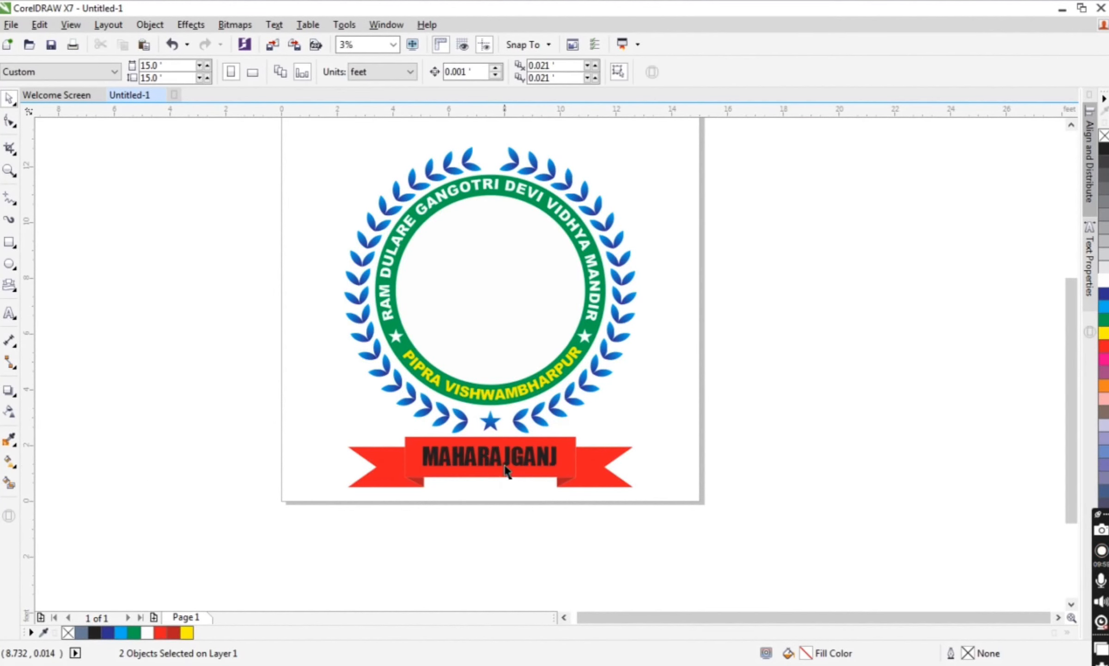
# Fill the ribbon text yellow and enlarge it about its centre to about 5.764' wide and 0.857' high
pyautogui.scroll(2, 490, 463)
pyautogui.click(482, 449)
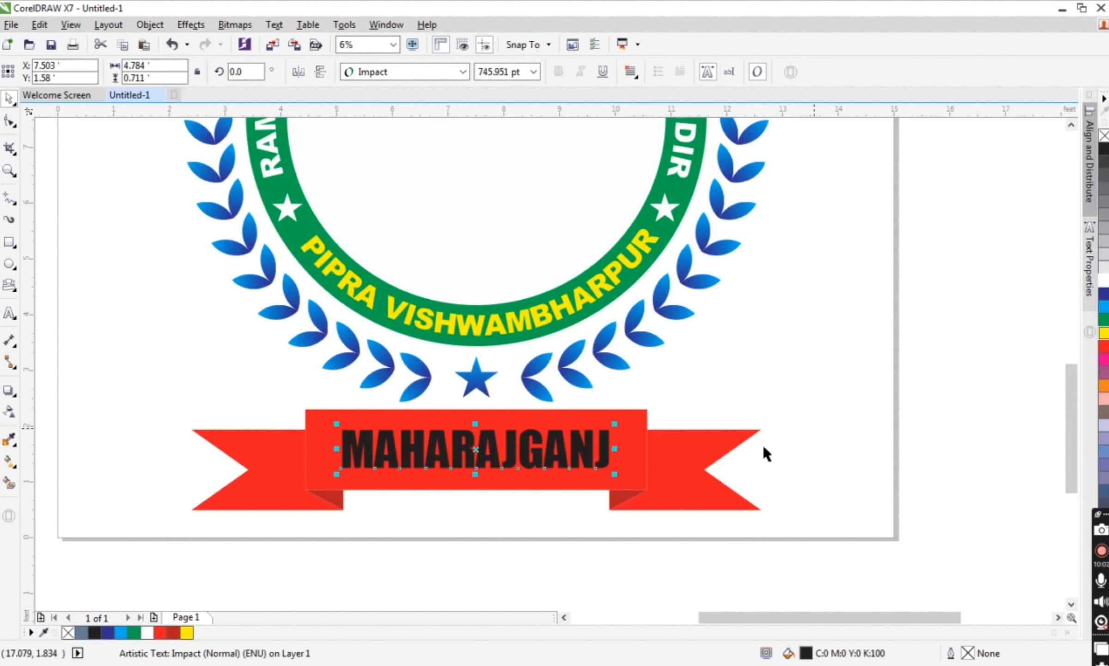
pyautogui.scroll(2, 567, 486)
pyautogui.moveTo(659, 462); pyautogui.dragTo(714, 497)
pyautogui.scroll(-1, 510, 445)
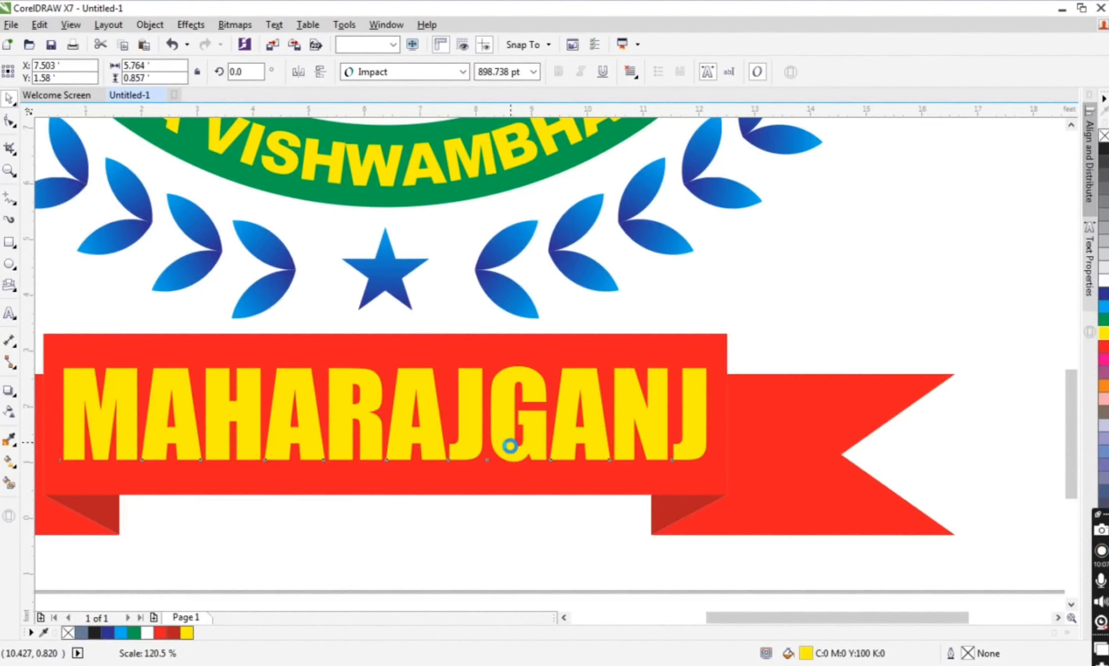
pyautogui.scroll(-1, 510, 445)
pyautogui.click(662, 384)
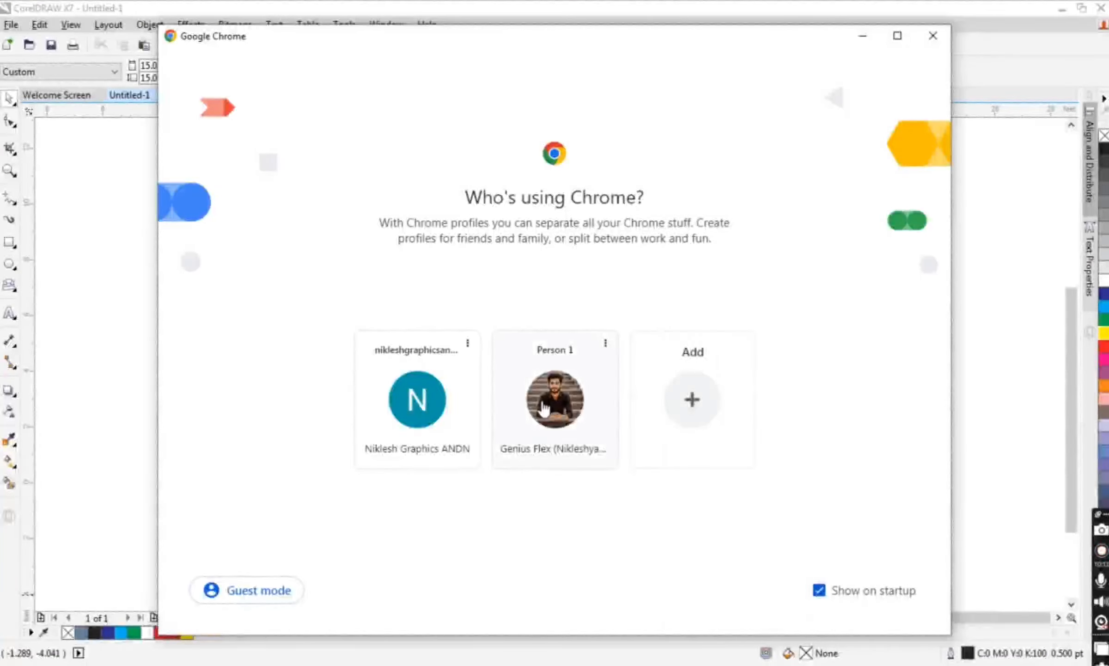
# Switch to Google Chrome with the Person 1 profile and search Google for "school logo png"
pyautogui.click(543, 400)
pyautogui.click(157, 47)
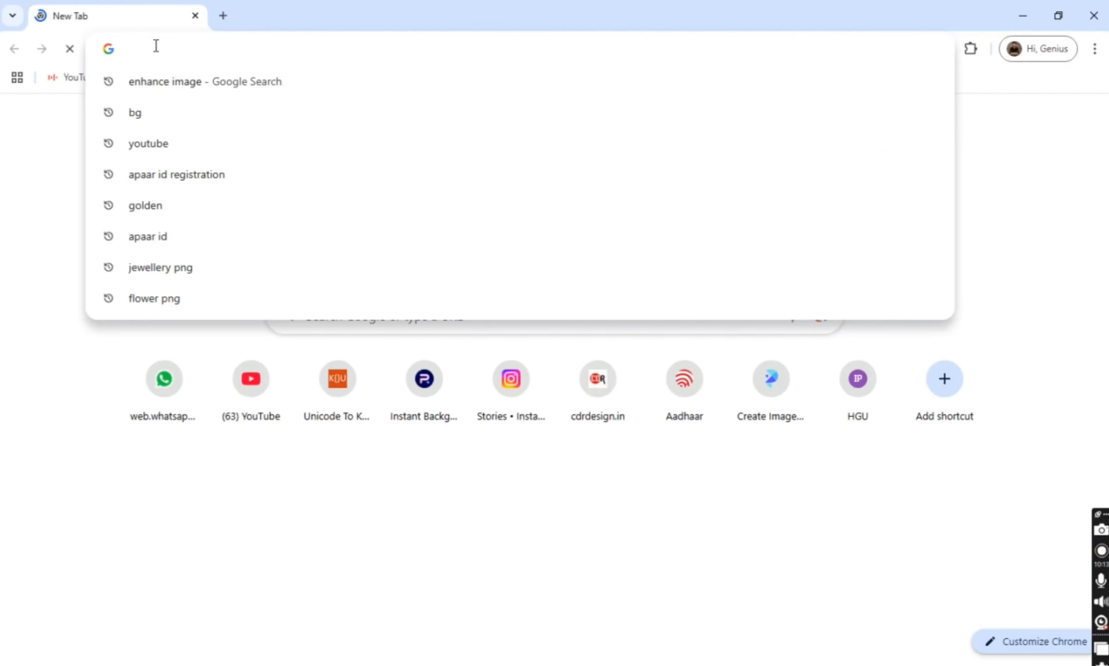
pyautogui.write('schoo')
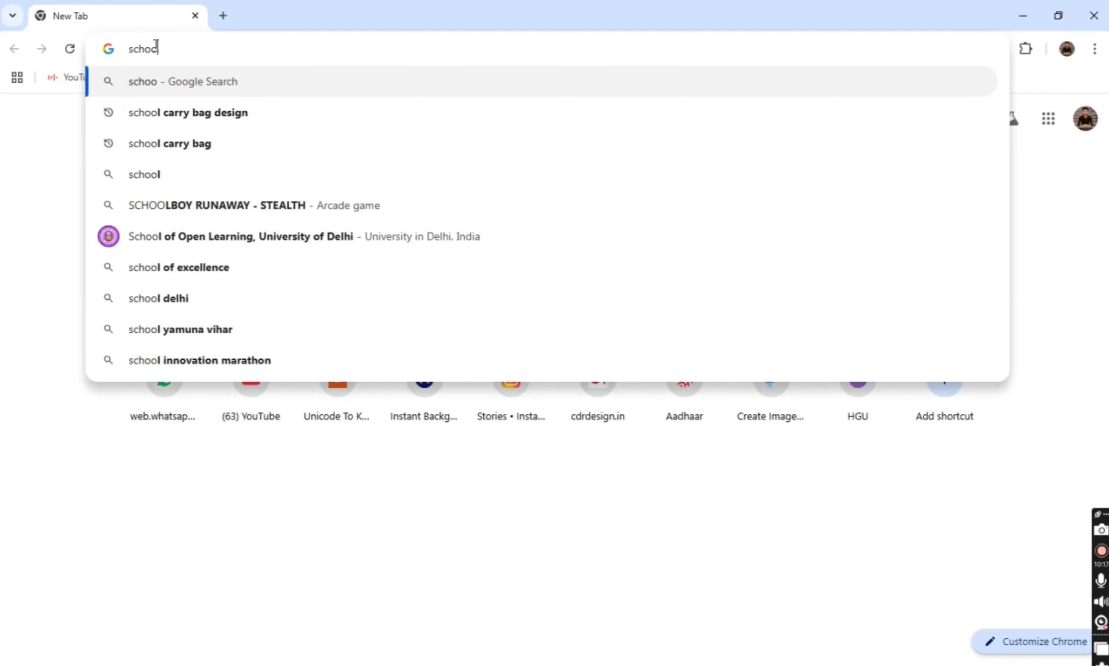
pyautogui.write('l logo png')
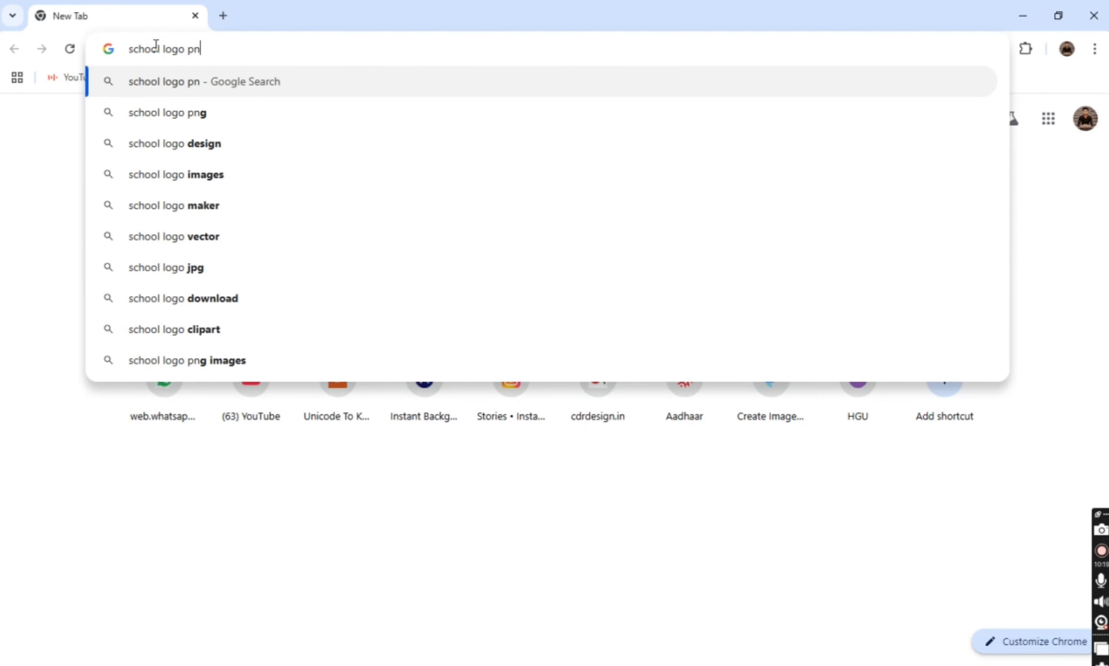
pyautogui.press('Return')
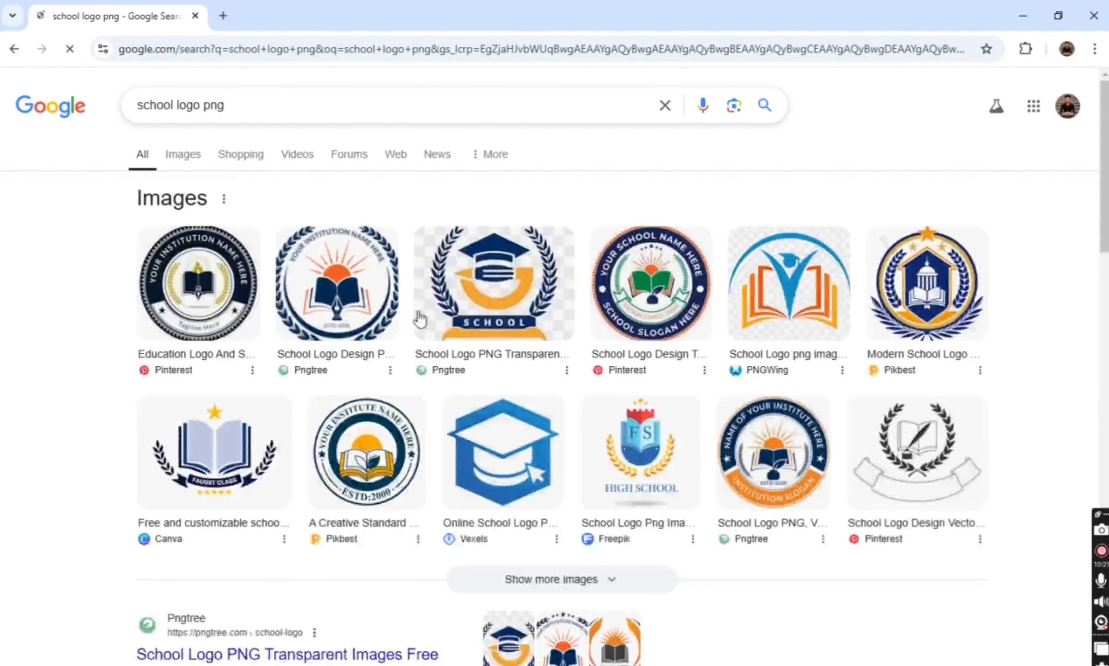
# Browse the school logo results and copy the image of two hands and an arc around an open book with a rising sun
pyautogui.scroll(-2, 416, 317)
pyautogui.scroll(-2, 506, 383)
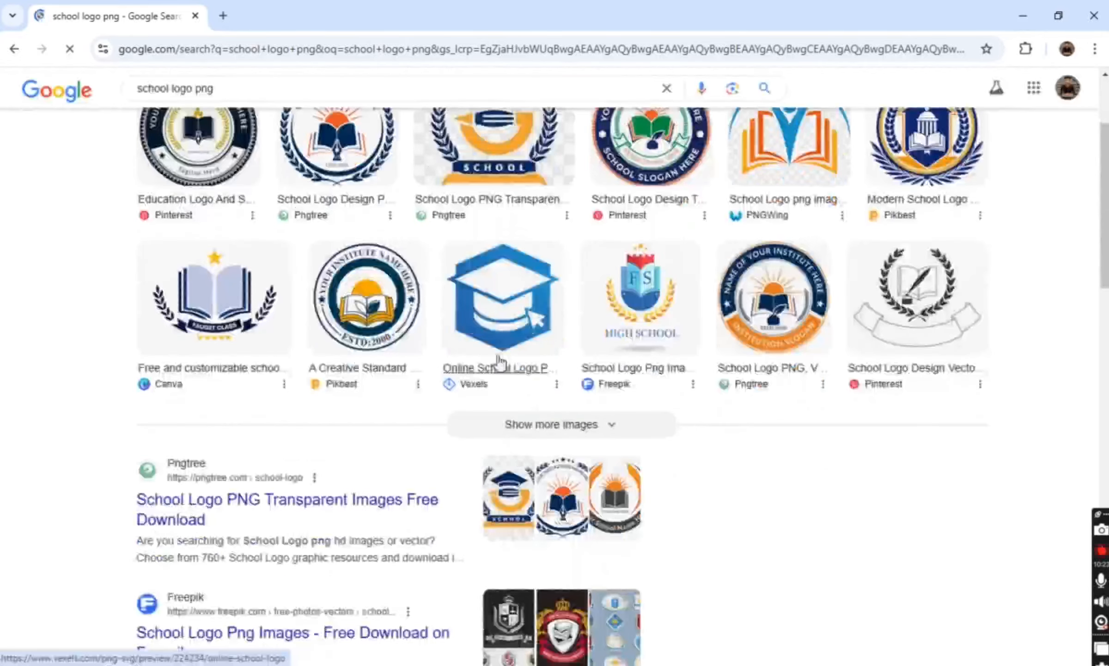
pyautogui.scroll(4, 508, 384)
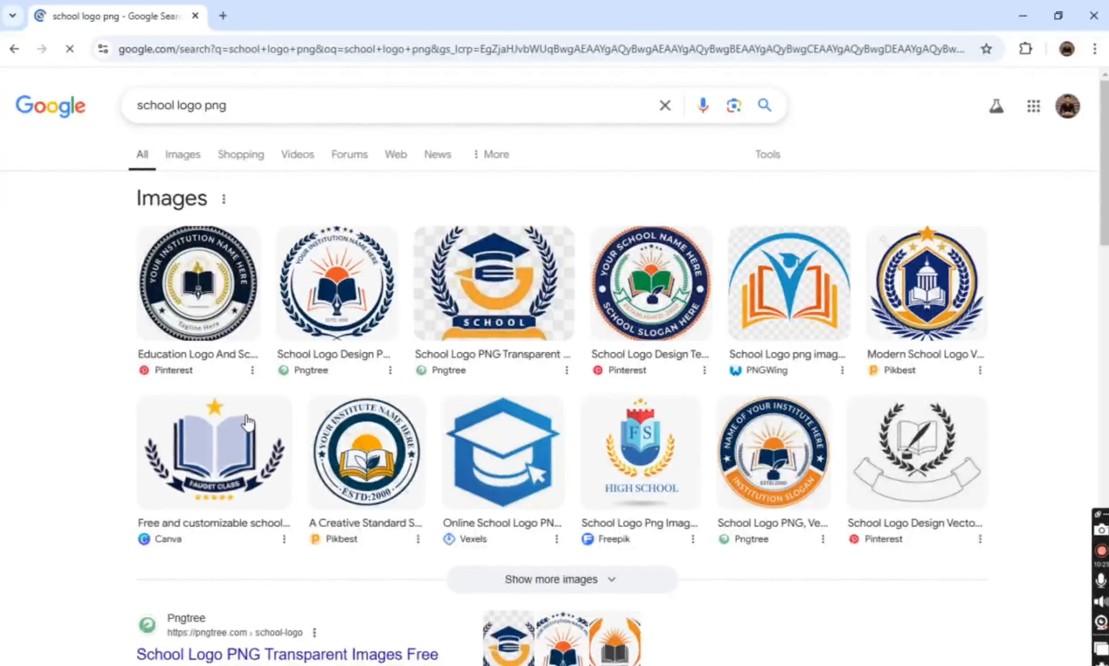
pyautogui.click(246, 427)
pyautogui.scroll(-5, 836, 399)
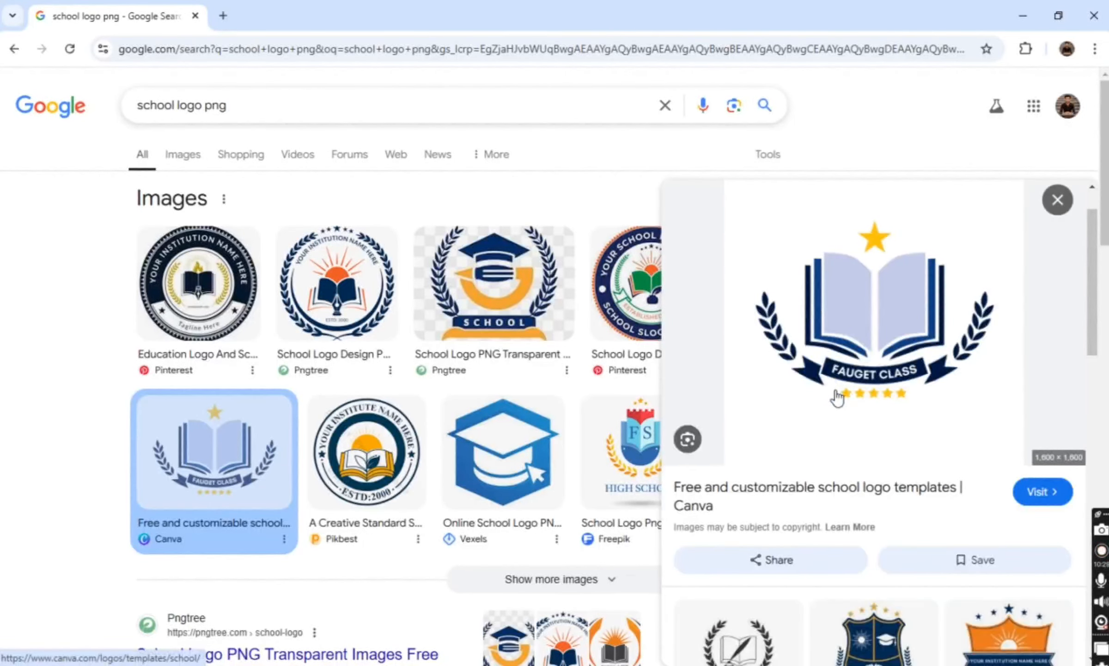
pyautogui.scroll(-5, 837, 400)
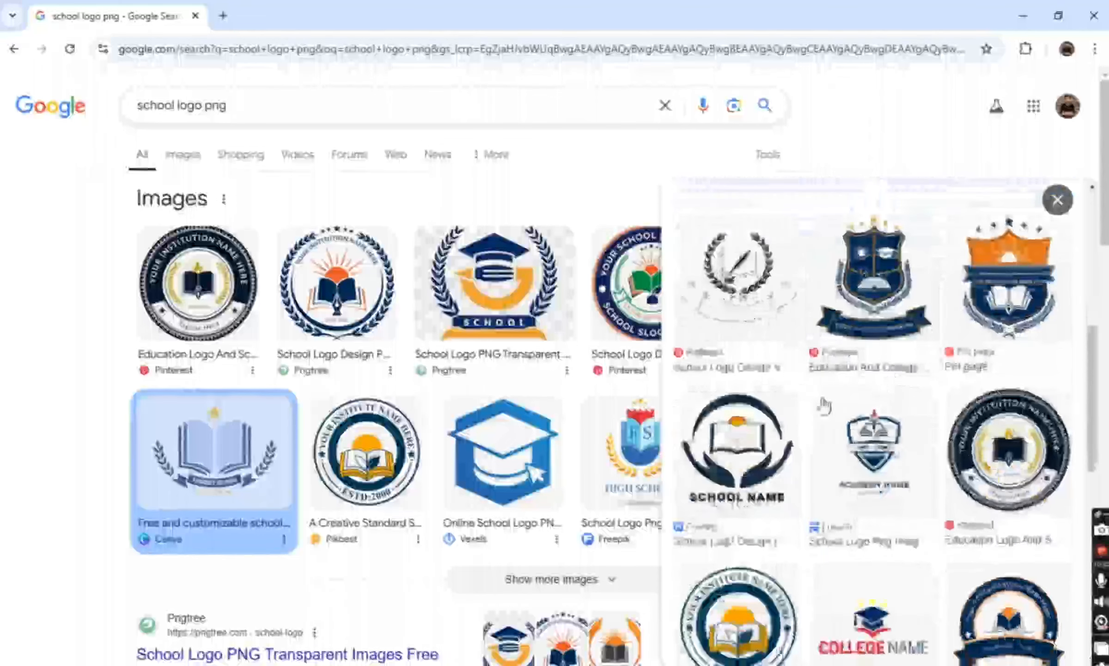
pyautogui.click(765, 442)
pyautogui.rightClick(511, 285)
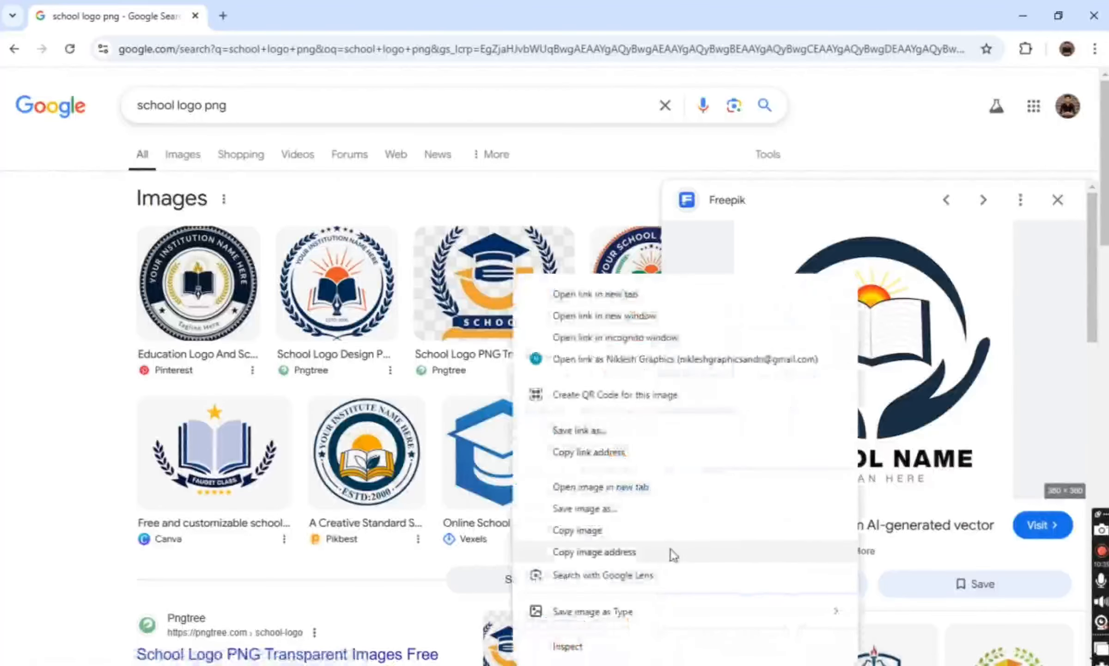
pyautogui.click(666, 530)
# Switch back to CorelDRAW, paste the copied logo in the ring's centre and enlarge it to about 2.918' square
pyautogui.hotkey('alt', 'Tab')
pyautogui.hotkey('ctrl', 'v')
pyautogui.scroll(-1, 507, 376)
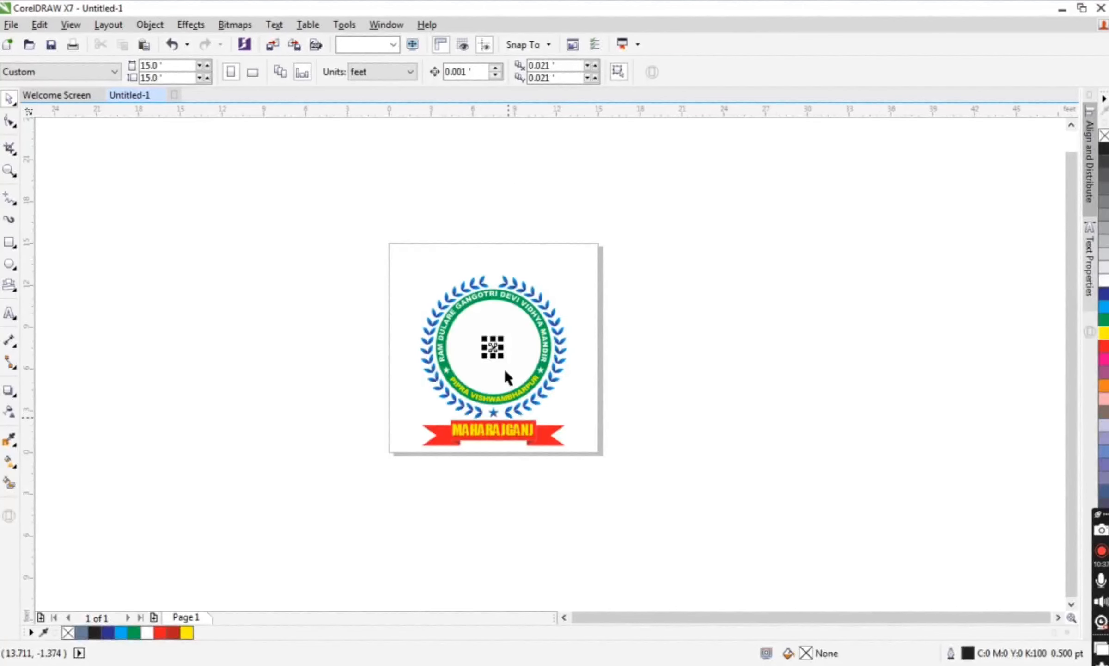
pyautogui.scroll(1, 497, 357)
pyautogui.scroll(1, 500, 354)
pyautogui.moveTo(497, 357); pyautogui.dragTo(566, 285)
# Outline-trace the pasted logo bitmap as a Detailed logo with the default trace settings
pyautogui.rightClick(500, 333)
pyautogui.moveTo(597, 310)
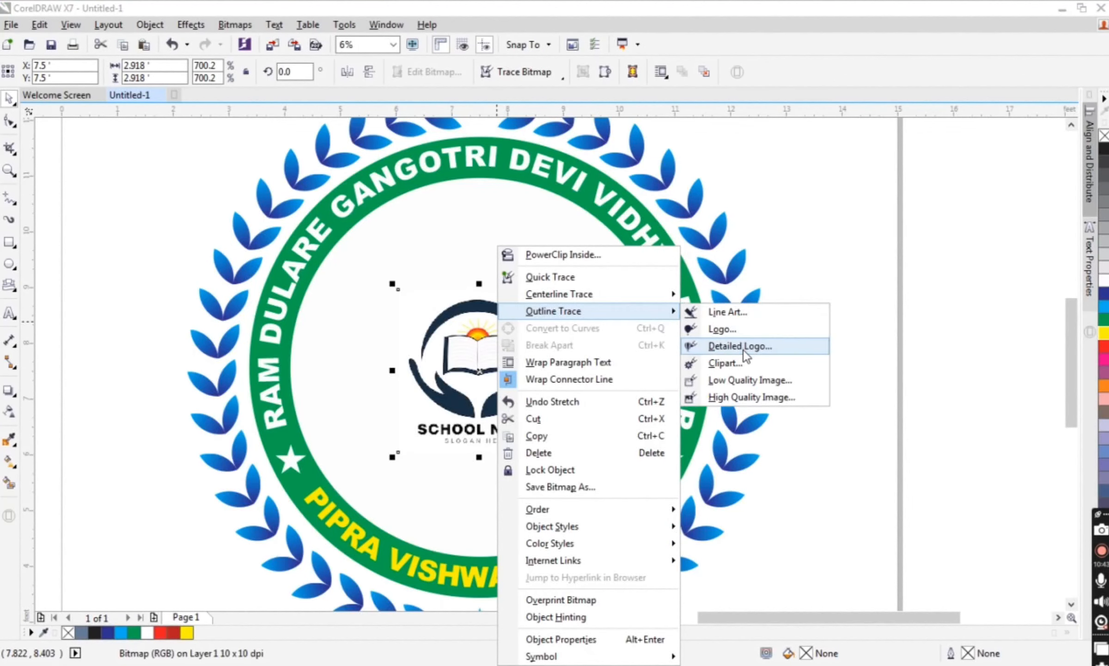
pyautogui.click(721, 344)
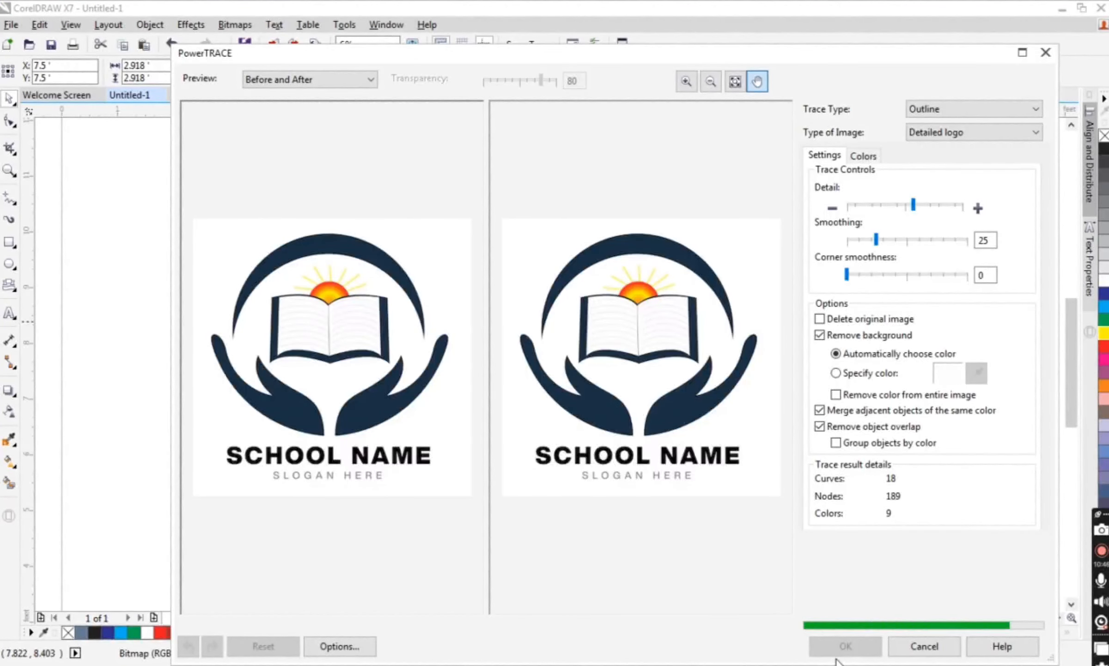
pyautogui.click(845, 646)
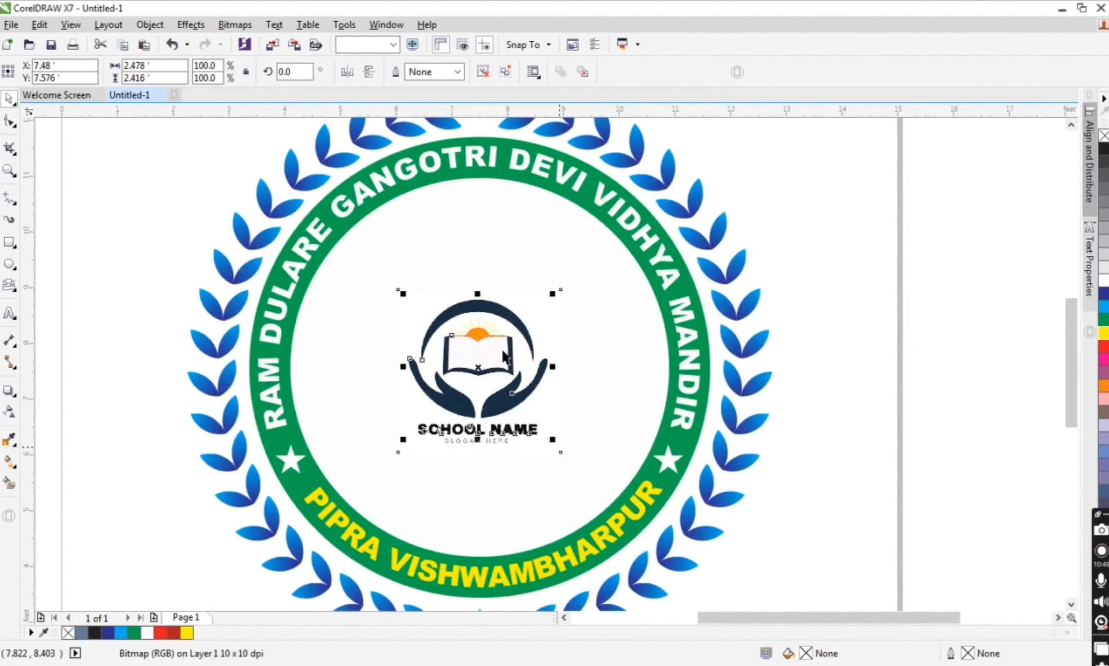
# Delete the original logo bitmap and move the traced copy to the centre of the ring
pyautogui.click(510, 311)
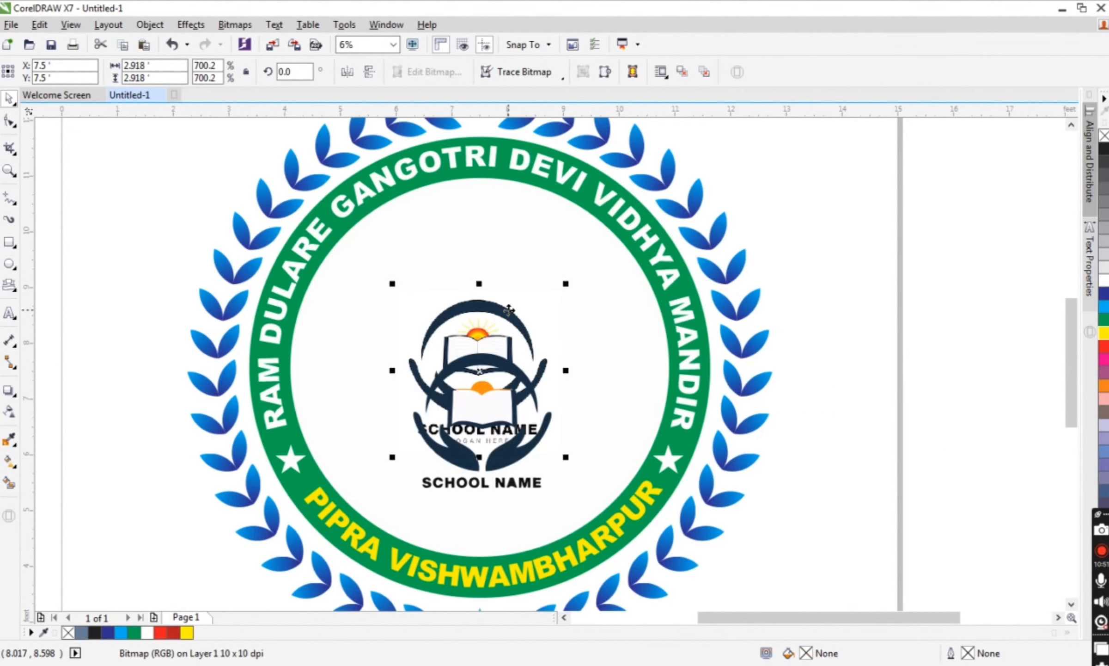
pyautogui.press('Delete')
pyautogui.click(486, 409)
pyautogui.moveTo(486, 409); pyautogui.dragTo(483, 353)
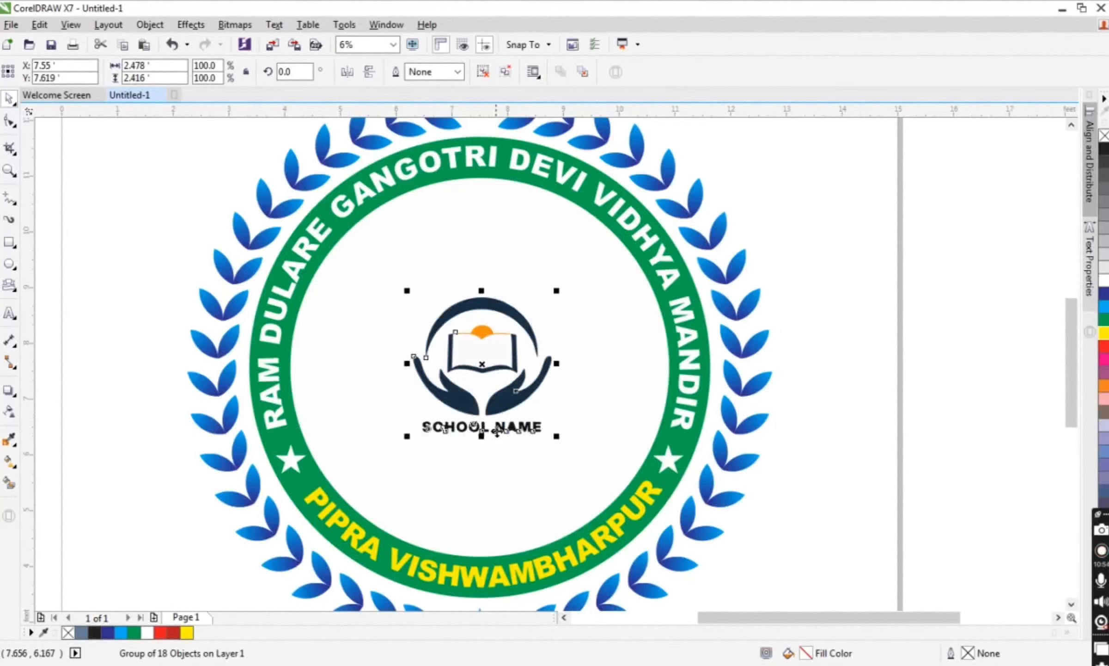
# Delete the letters of the word NAME from the traced logo group
pyautogui.scroll(1, 497, 430)
pyautogui.keyDown('ctrl'); pyautogui.click(504, 428); pyautogui.keyUp('ctrl')
pyautogui.press('Delete')
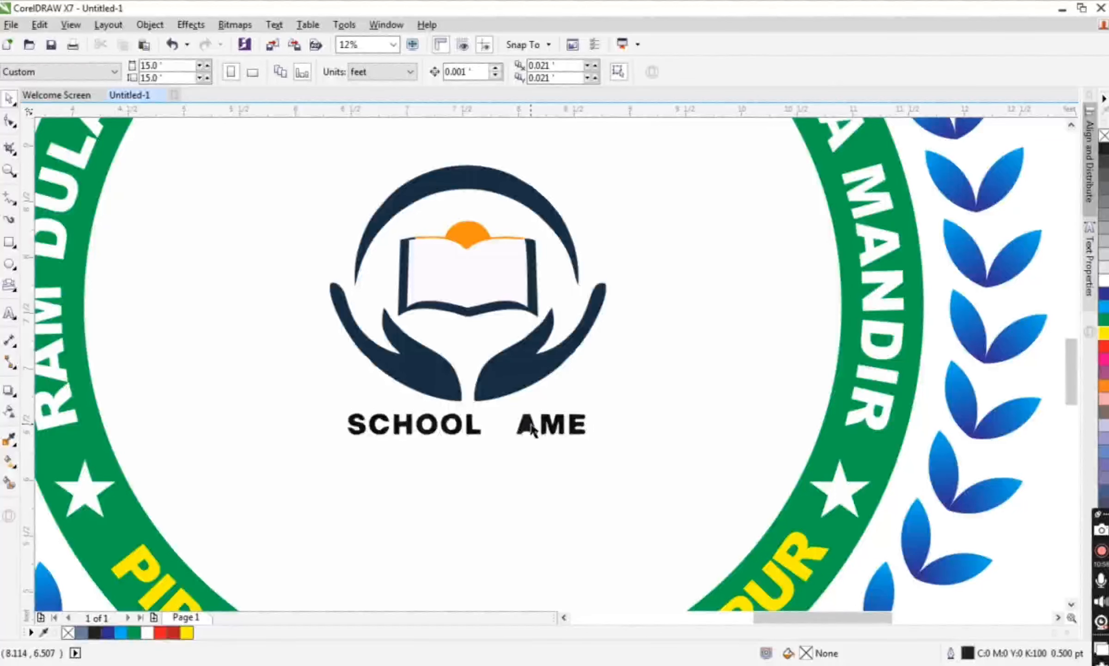
pyautogui.keyDown('ctrl'); pyautogui.click(529, 426); pyautogui.keyUp('ctrl')
pyautogui.press('Delete')
pyautogui.keyDown('ctrl'); pyautogui.click(549, 428); pyautogui.keyUp('ctrl')
pyautogui.press('Delete')
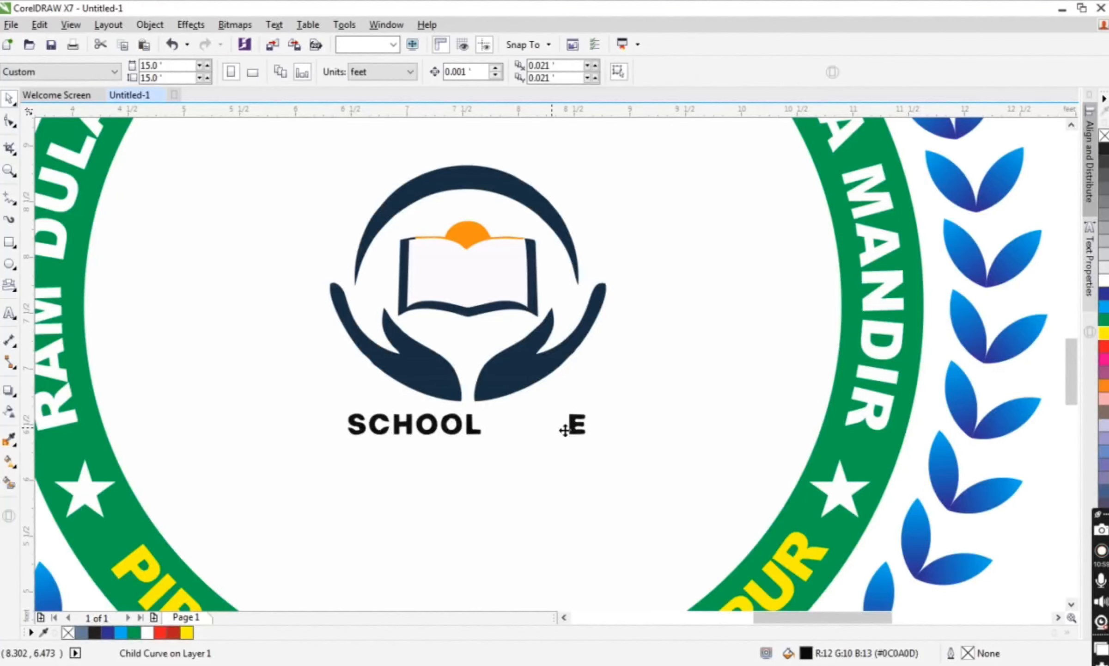
pyautogui.keyDown('ctrl'); pyautogui.click(576, 426); pyautogui.keyUp('ctrl')
pyautogui.press('Delete')
# Delete the letters of the word SCHOOL from beneath the hands in the traced logo group
pyautogui.keyDown('ctrl'); pyautogui.click(476, 428); pyautogui.keyUp('ctrl')
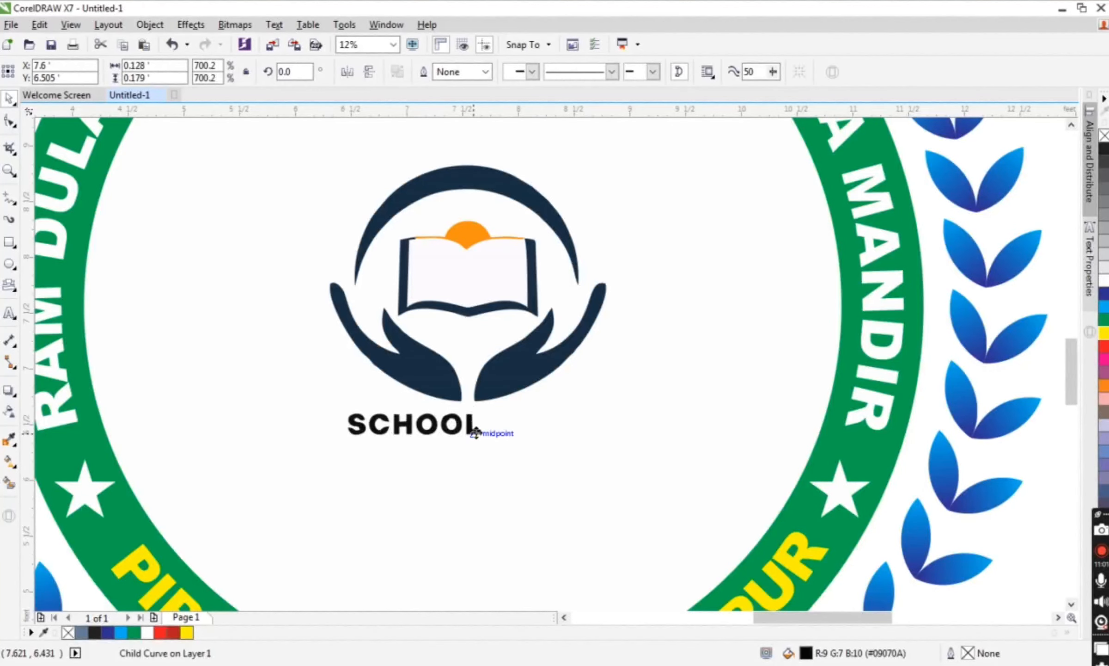
pyautogui.press('Delete')
pyautogui.keyDown('ctrl'); pyautogui.click(451, 423); pyautogui.keyUp('ctrl')
pyautogui.press('Escape')
pyautogui.keyDown('ctrl'); pyautogui.click(452, 424); pyautogui.keyUp('ctrl')
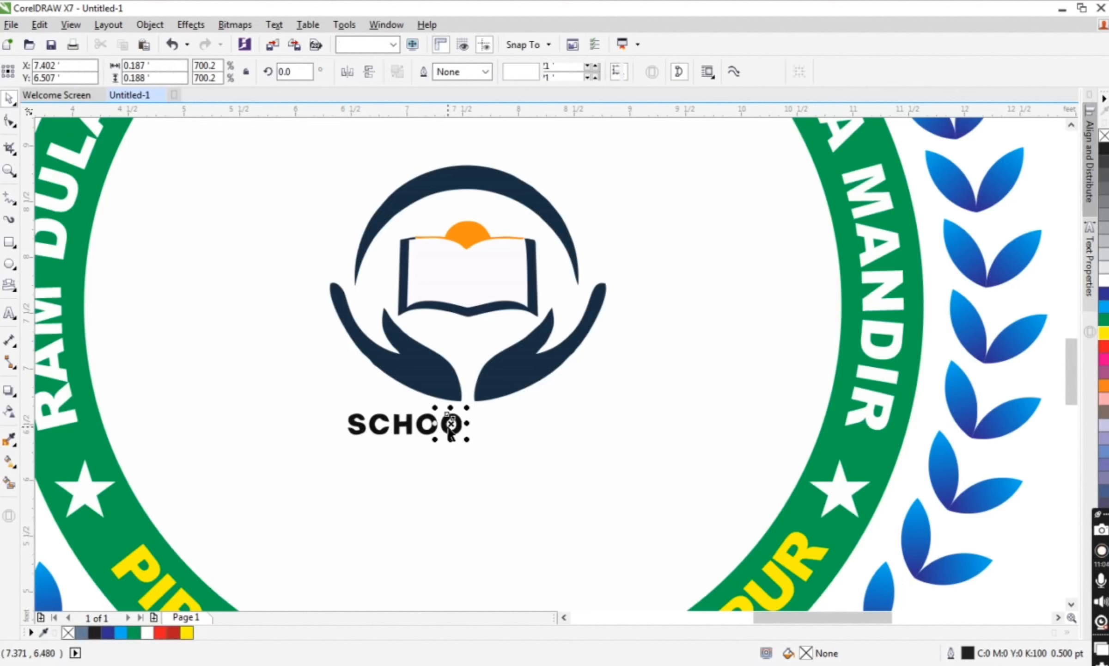
pyautogui.press('Delete')
pyautogui.keyDown('ctrl'); pyautogui.click(432, 424); pyautogui.keyUp('ctrl')
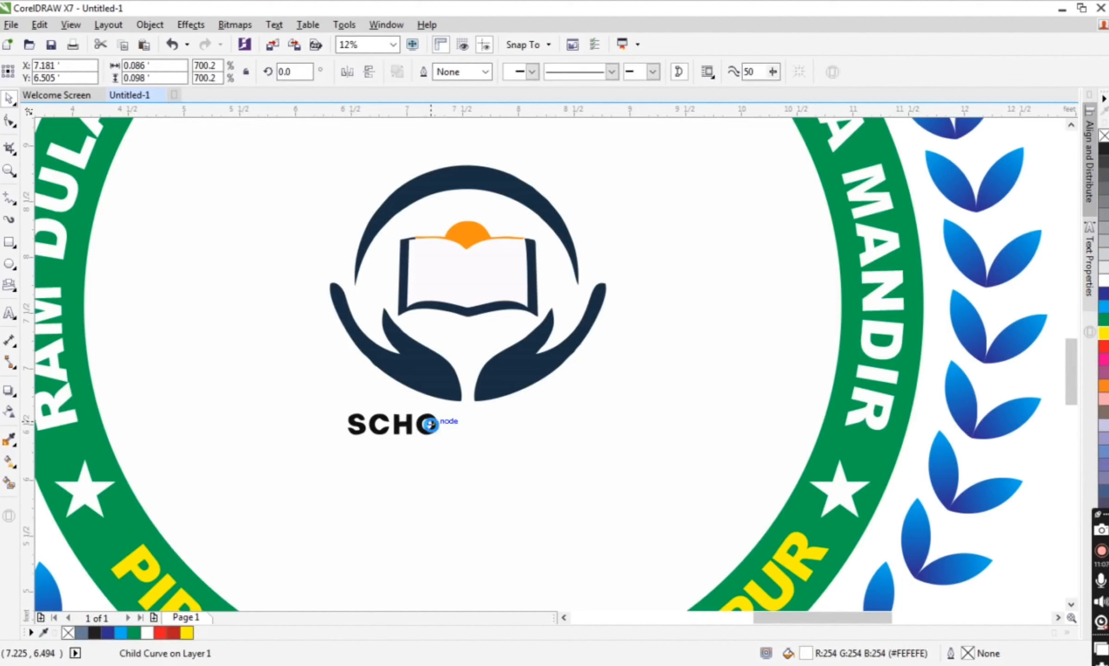
pyautogui.press('Escape')
pyautogui.keyDown('ctrl'); pyautogui.click(432, 425); pyautogui.keyUp('ctrl')
pyautogui.press('Delete')
pyautogui.keyDown('ctrl'); pyautogui.click(414, 427); pyautogui.keyUp('ctrl')
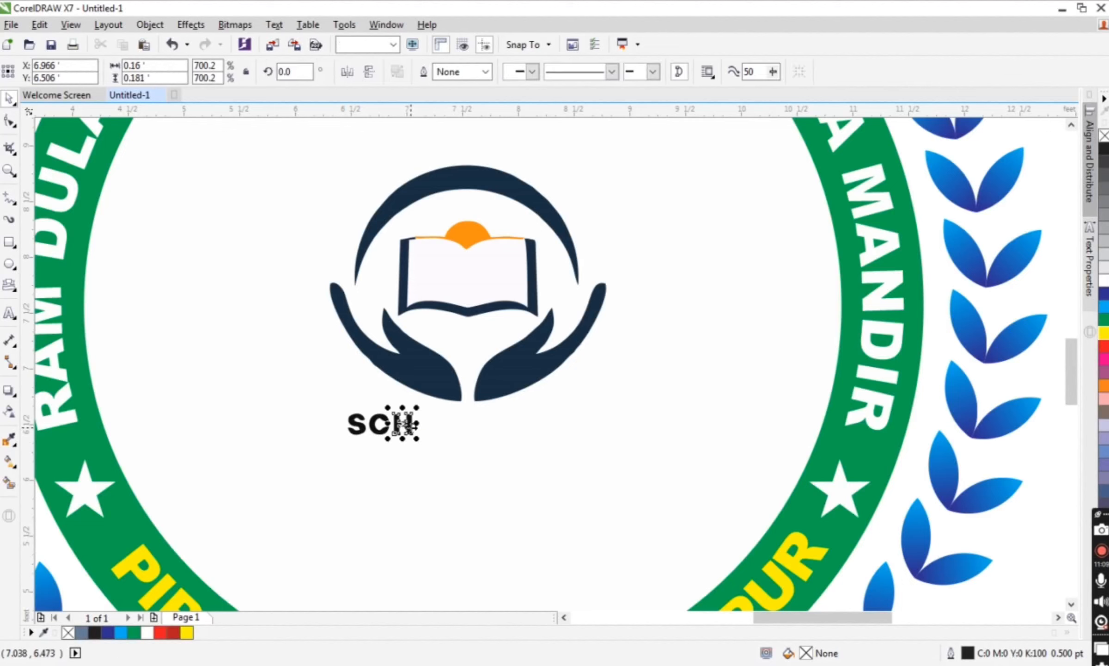
pyautogui.press('Delete')
pyautogui.keyDown('ctrl'); pyautogui.click(378, 422); pyautogui.keyUp('ctrl')
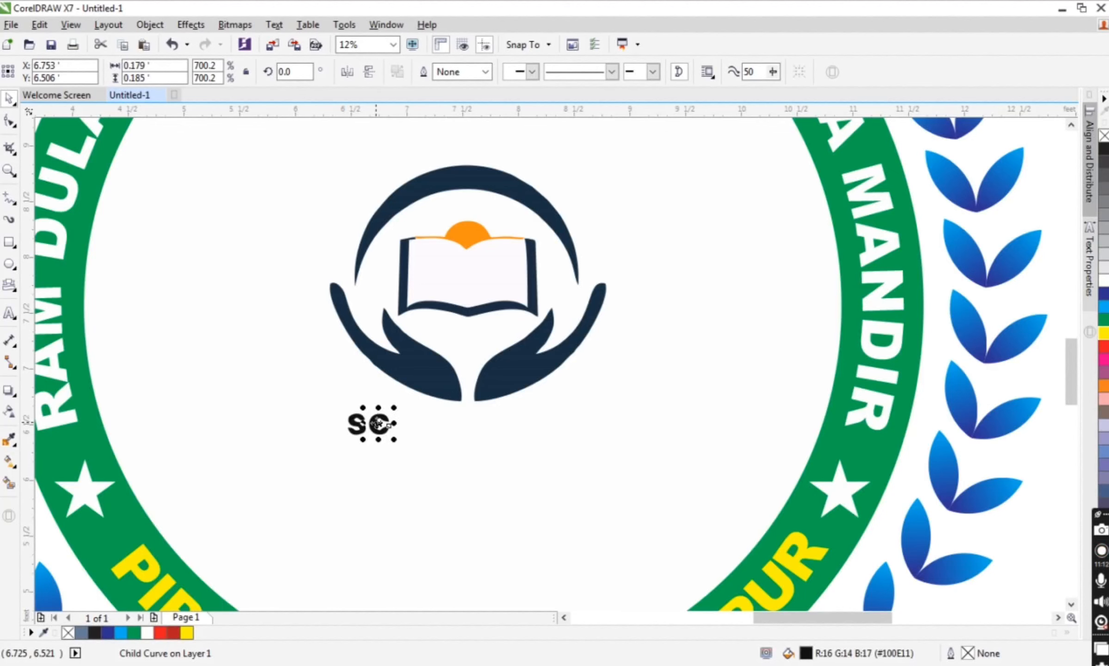
pyautogui.press('Delete')
pyautogui.keyDown('ctrl'); pyautogui.click(357, 424); pyautogui.keyUp('ctrl')
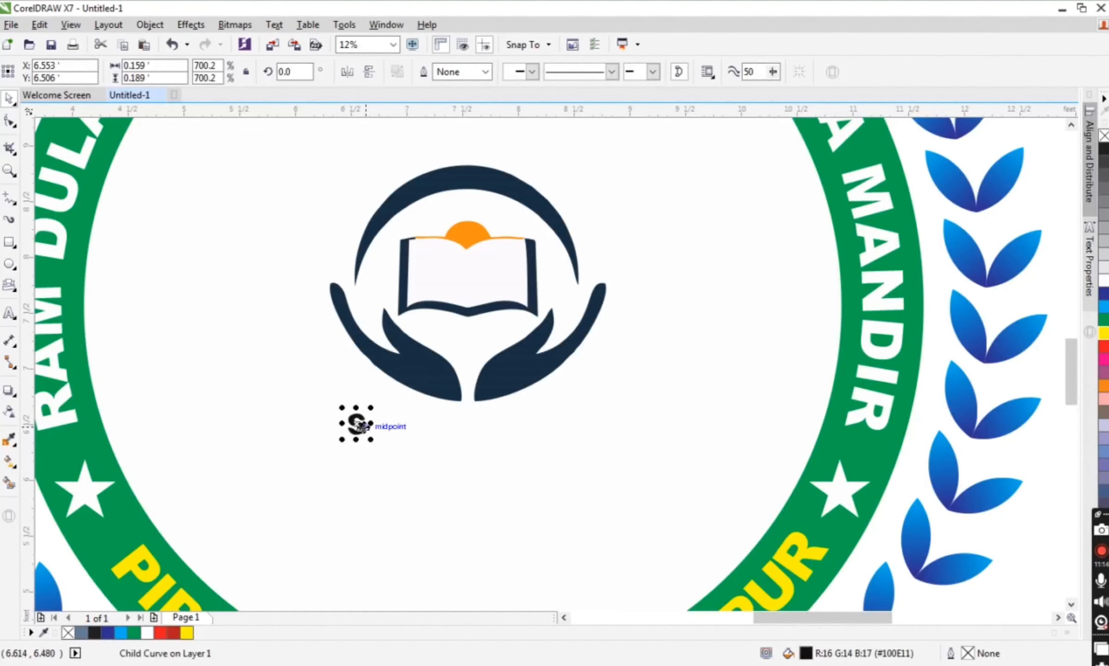
pyautogui.press('Delete')
# Enlarge the hands-and-book symbol about its centre to about 6.379' wide and 5.448' high inside the ring
pyautogui.scroll(-2, 452, 337)
pyautogui.click(451, 337)
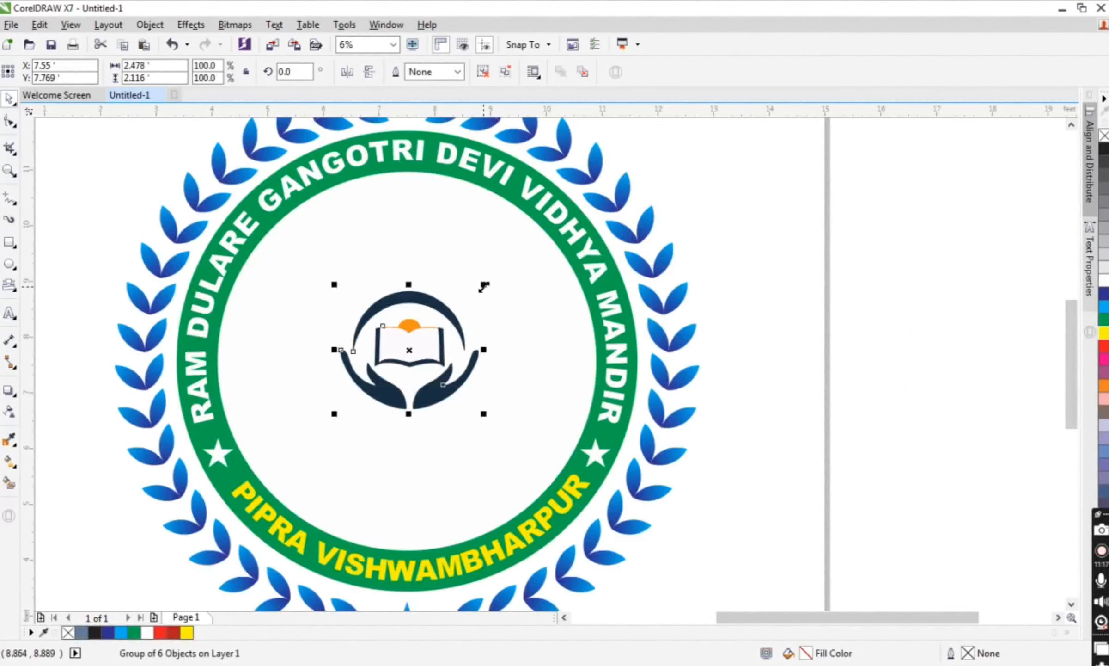
pyautogui.moveTo(478, 287); pyautogui.dragTo(592, 135)
pyautogui.scroll(-2, 434, 290)
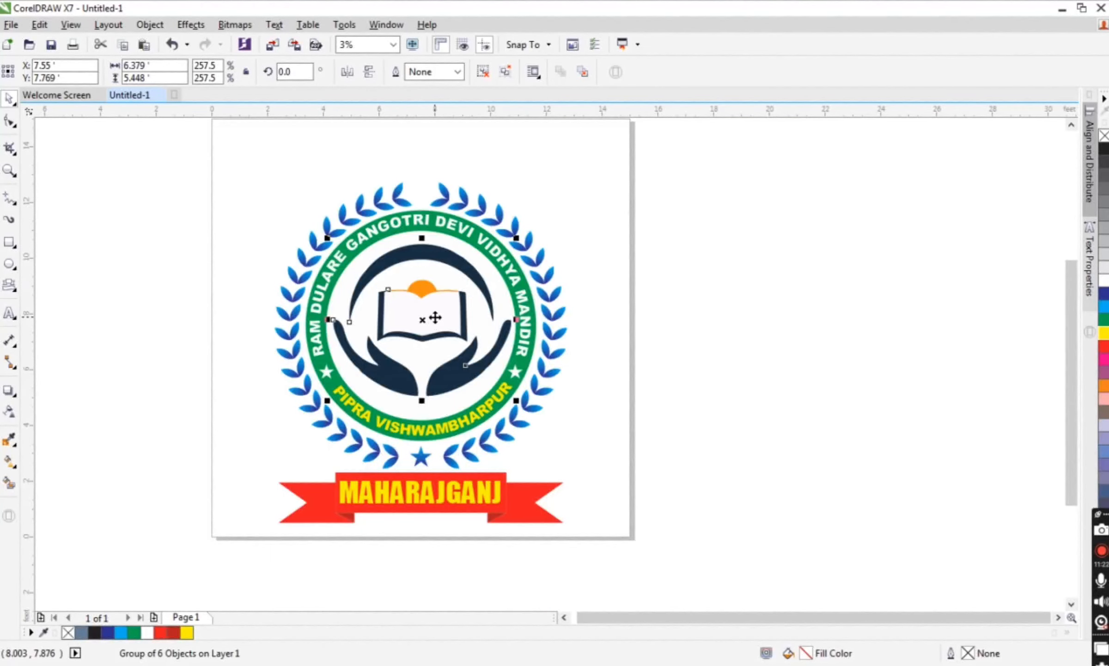
# Select the whole emblem, fit it in view and inspect it in a full-screen preview
pyautogui.scroll(-1, 435, 317)
pyautogui.moveTo(589, 199); pyautogui.dragTo(164, 568)
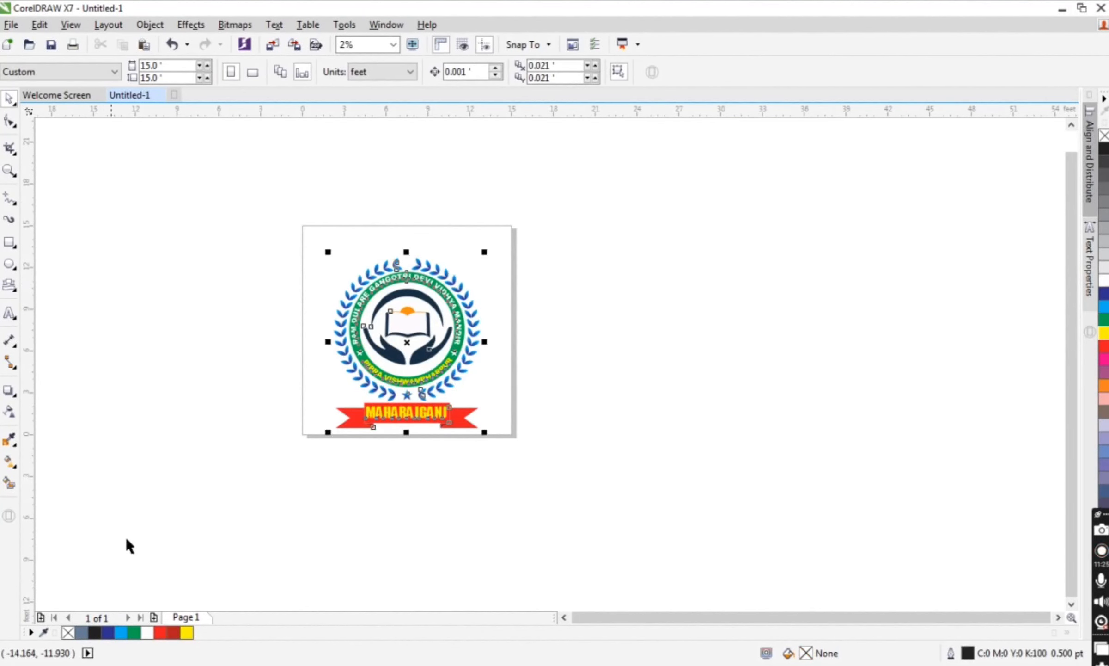
pyautogui.hotkey('shift', 'F2')
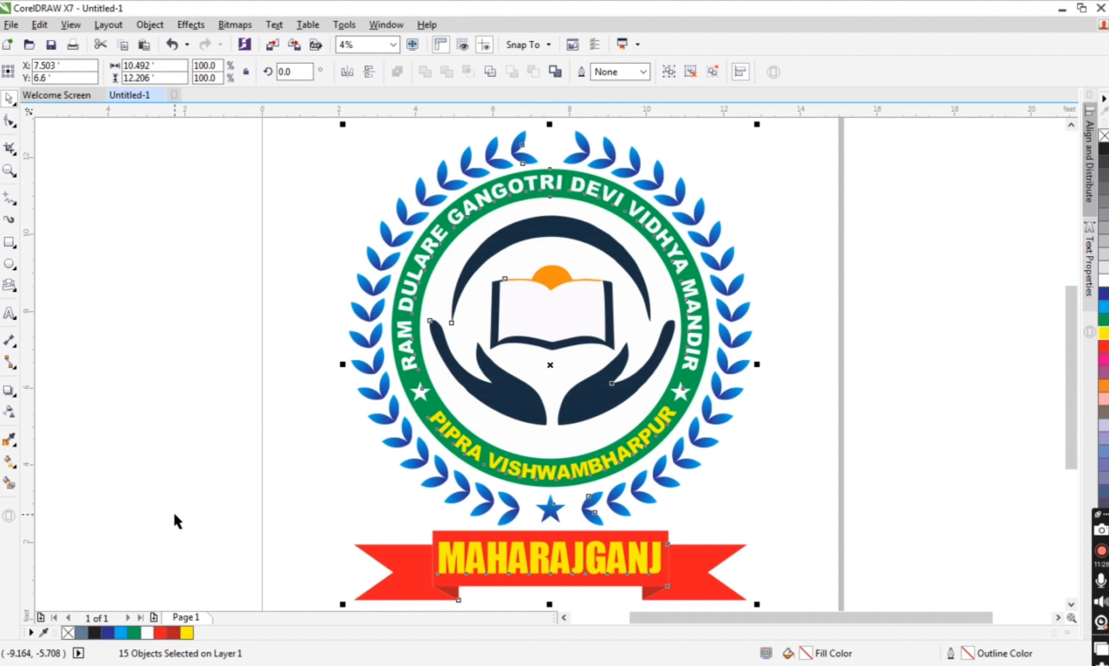
pyautogui.press('F9')
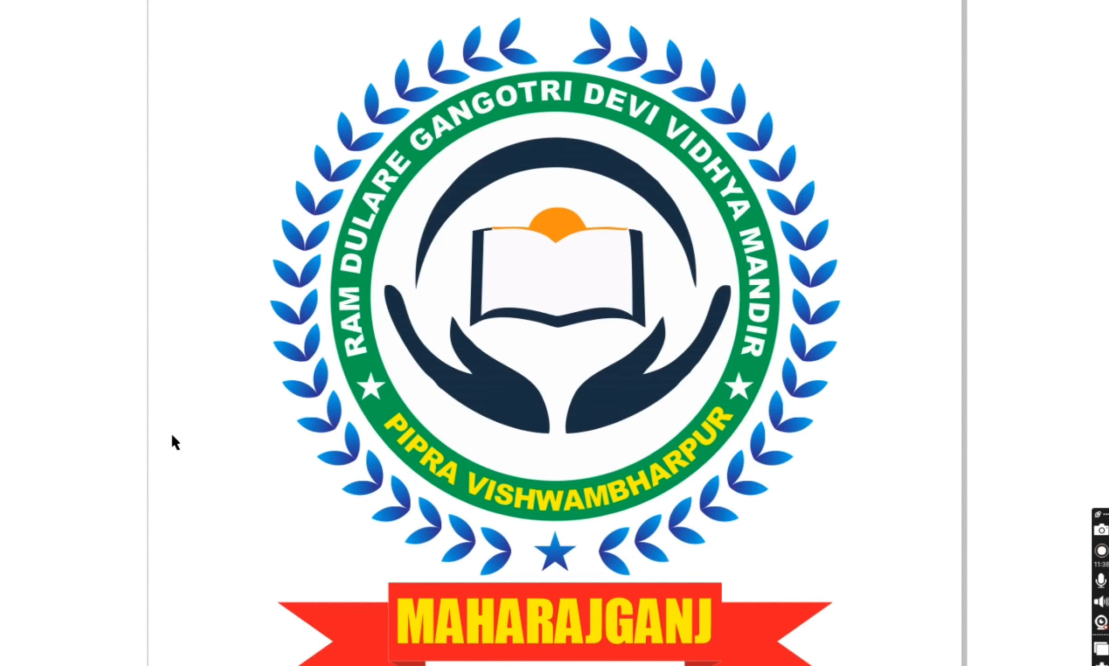
# Leave the full-screen preview, start saving the drawing and open the subfolder that shares the current folder's name as the save location
pyautogui.click(207, 351)
pyautogui.scroll(-2, 186, 359)
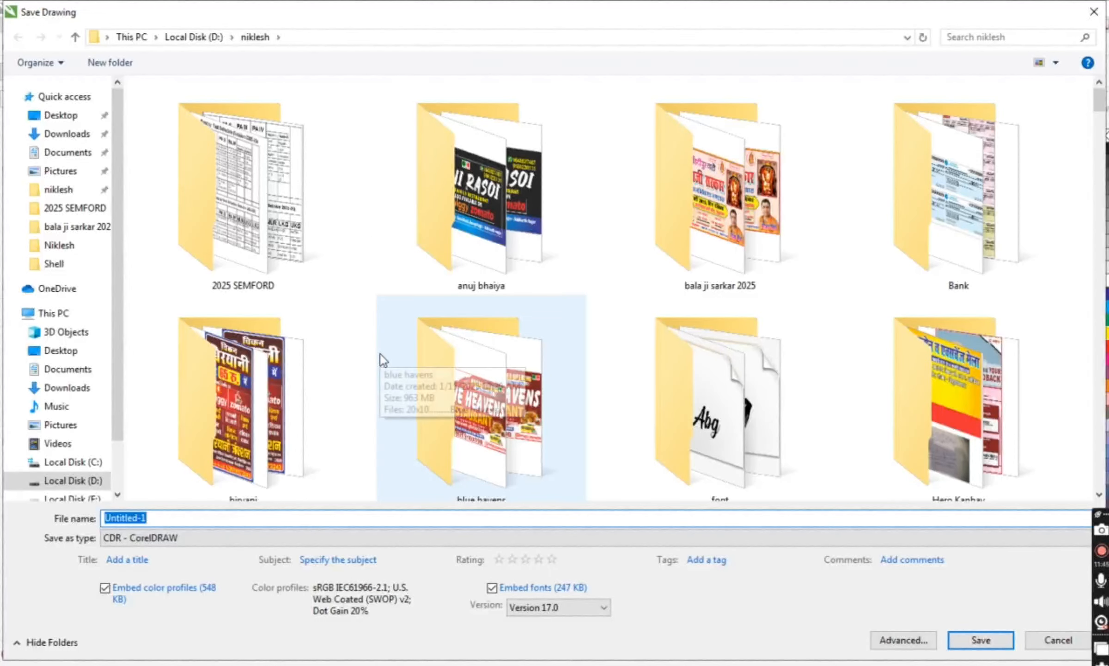
pyautogui.click(699, 369)
pyautogui.press('n')
pyautogui.press('i')
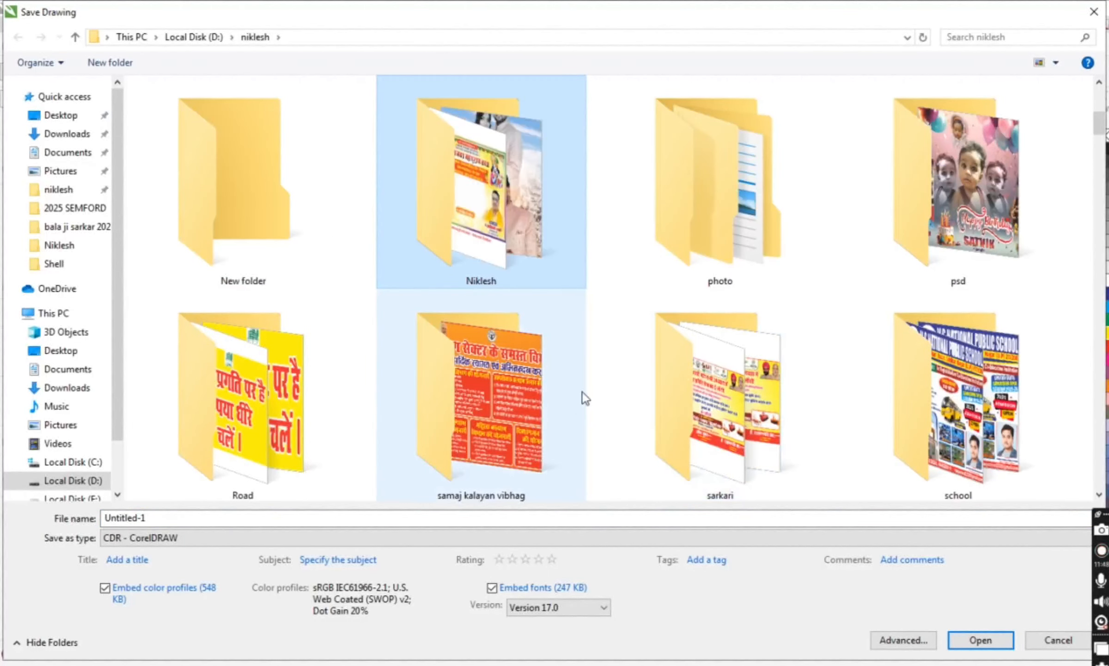
pyautogui.press('Return')
# Name the drawing school and save it in CDR - CorelDRAW format in this folder
pyautogui.press('3')
pyautogui.press('Return')
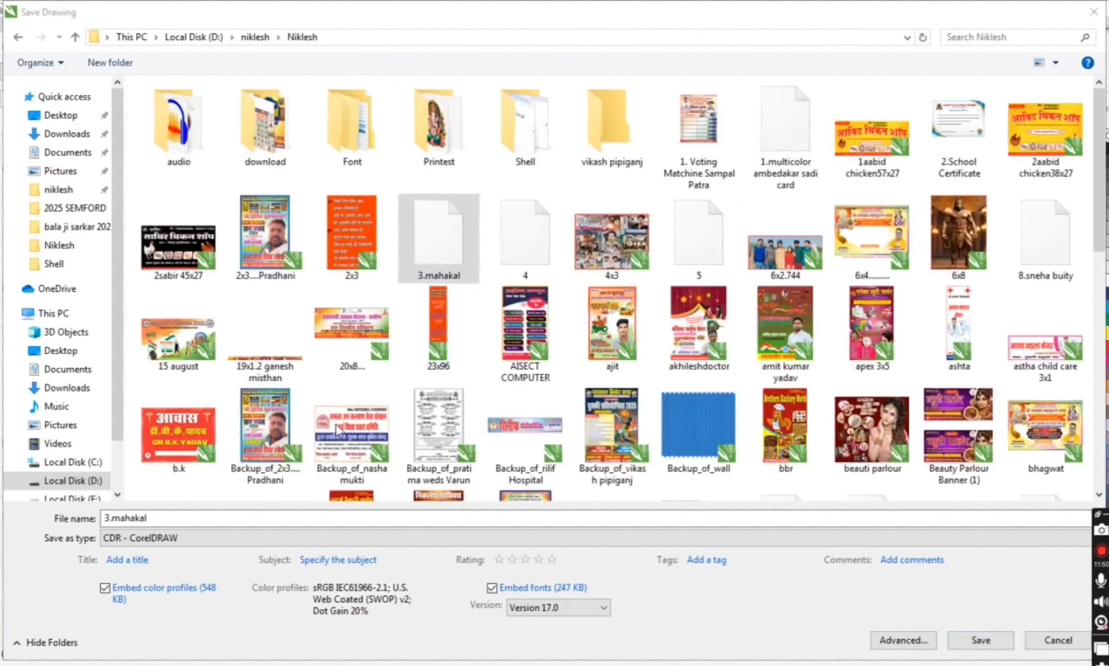
pyautogui.click(649, 341)
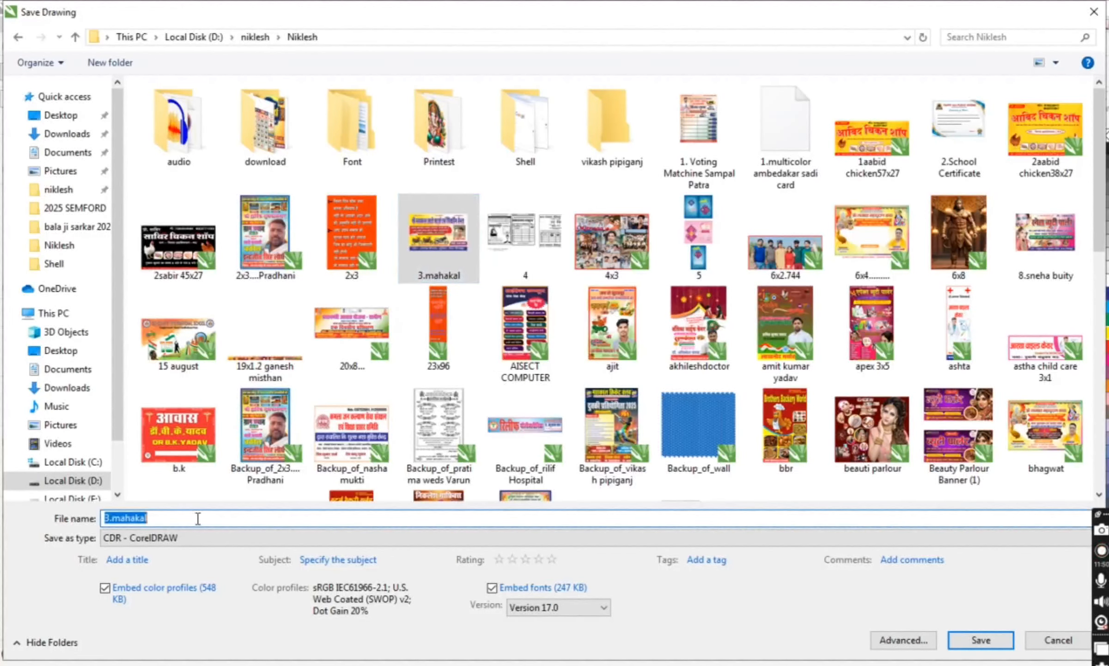
pyautogui.write('shool')
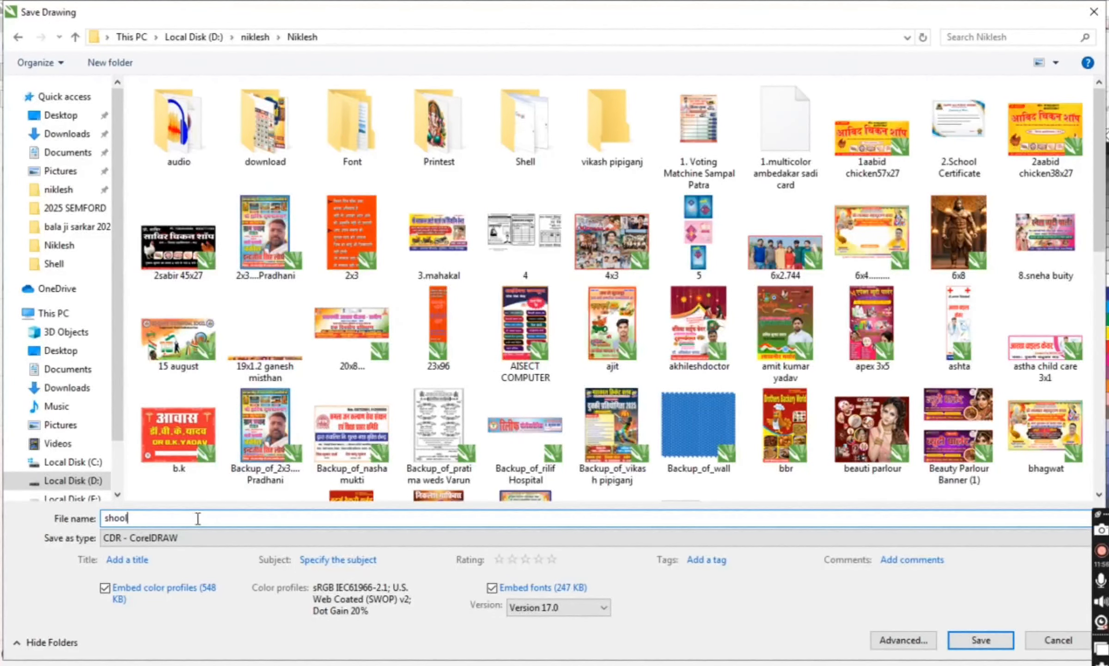
pyautogui.press('BackSpace')
pyautogui.press('BackSpace')
pyautogui.press('BackSpace')
pyautogui.write('c')
pyautogui.press('Return')
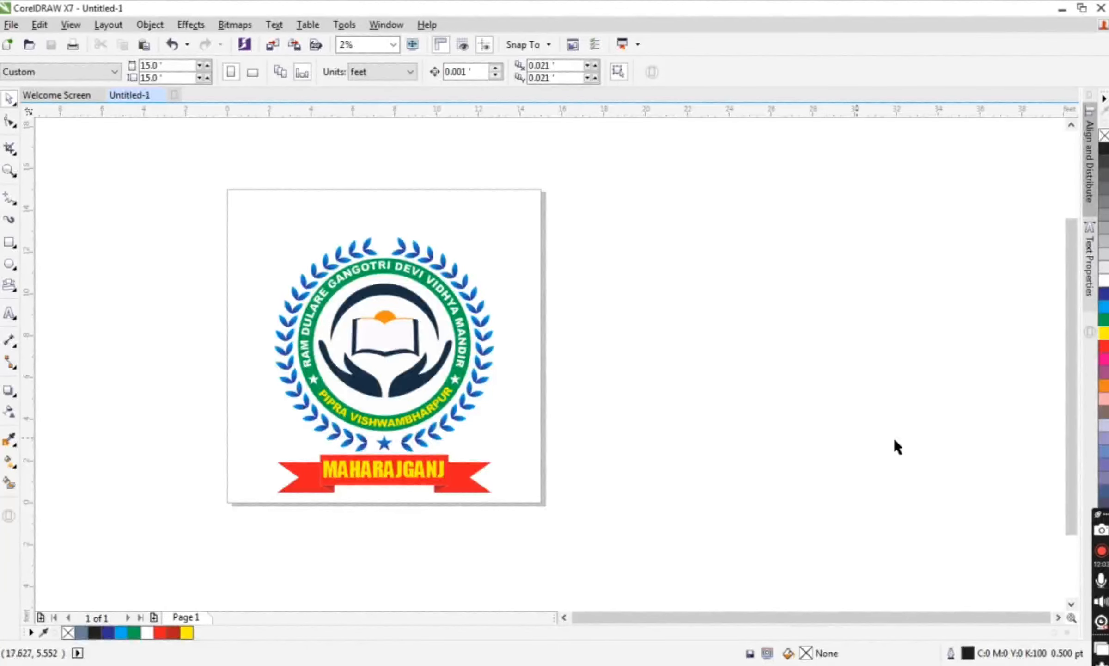